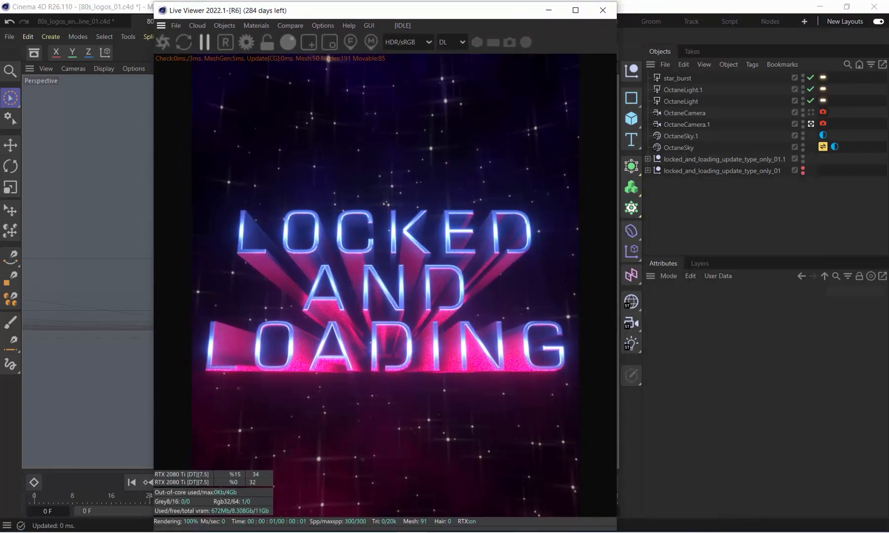
# Switch to the stars__new_03.png image and examine the star background up close at 89% zoom
pyautogui.click(556, 532)
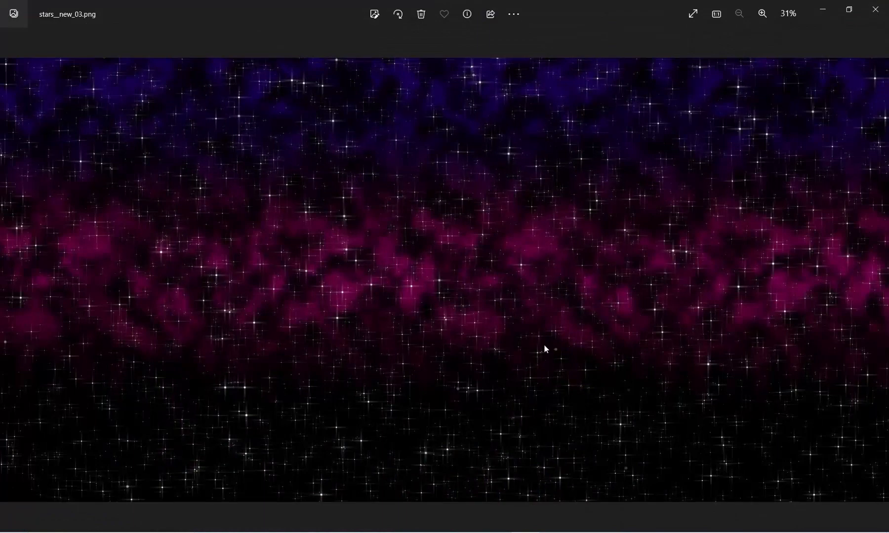
pyautogui.click(762, 14)
pyautogui.click(762, 15)
pyautogui.click(762, 16)
pyautogui.click(763, 17)
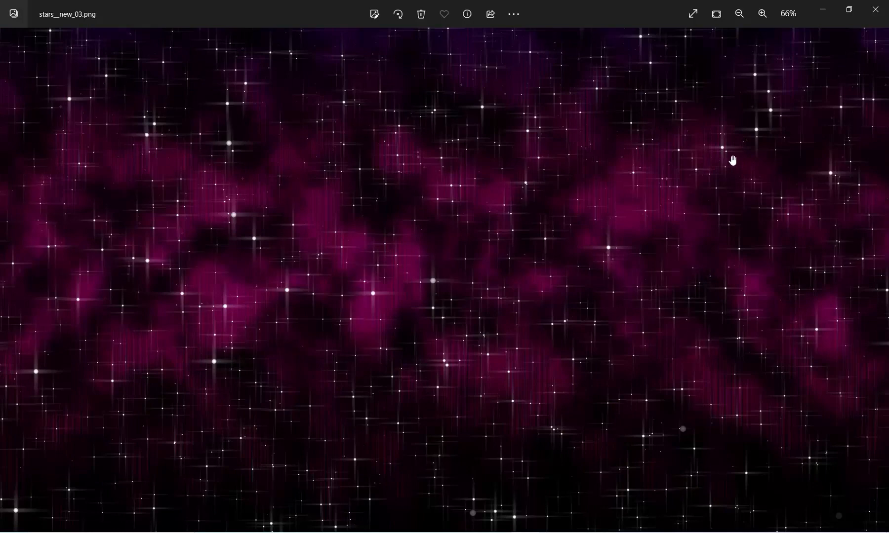
pyautogui.click(762, 15)
pyautogui.click(762, 14)
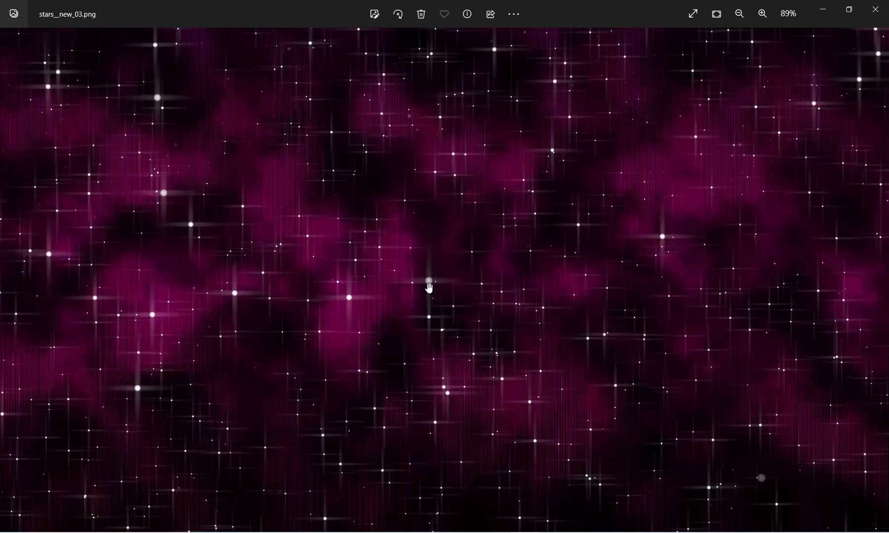
pyautogui.click(823, 10)
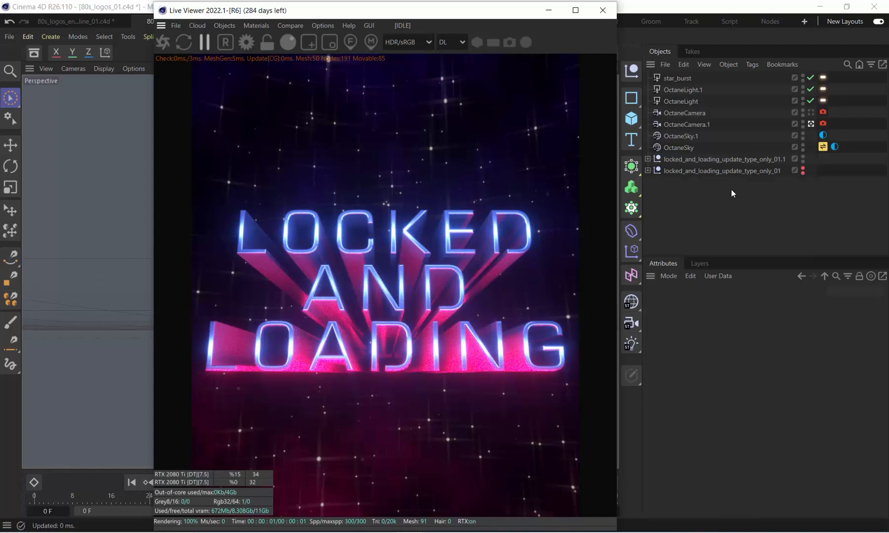
# Merge the brilly_logo_b_solo artwork into the 80s_logos_01 scene as a spline, with the Live Viewer out of the way
pyautogui.click(546, 16)
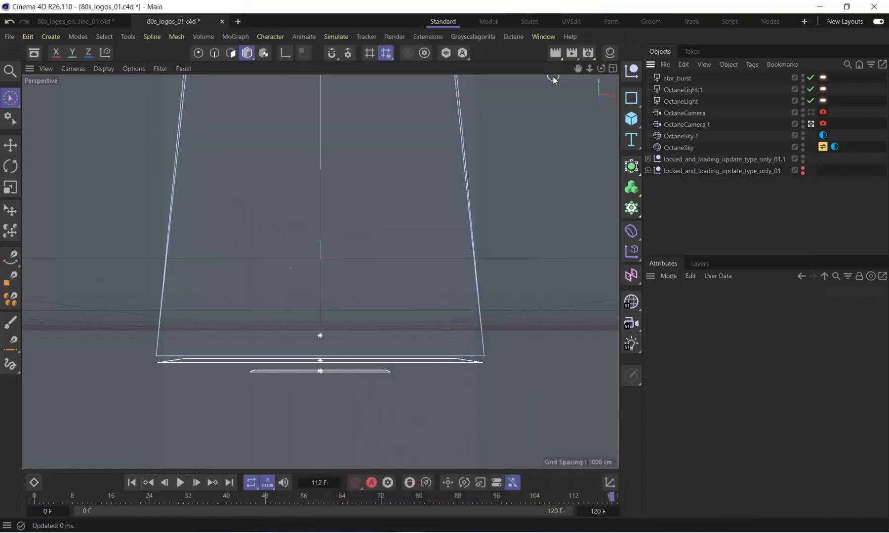
pyautogui.click(668, 63)
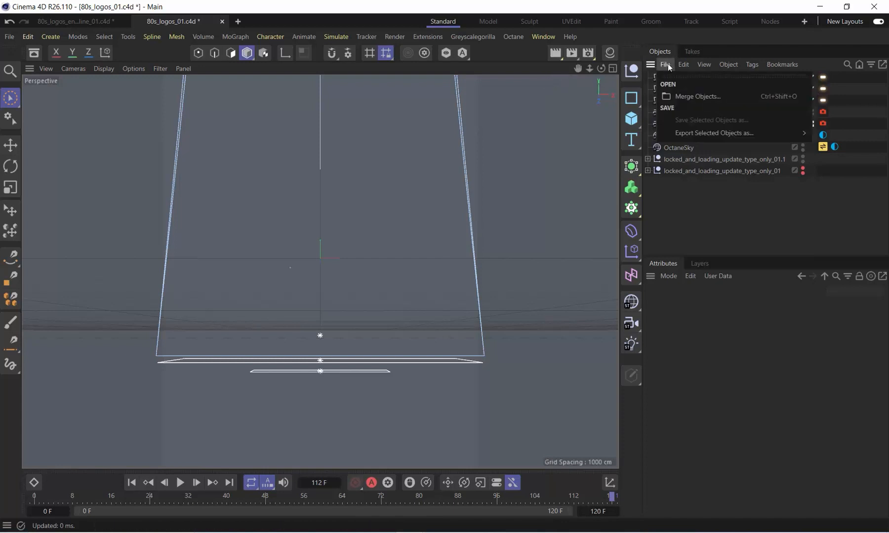
pyautogui.click(696, 90)
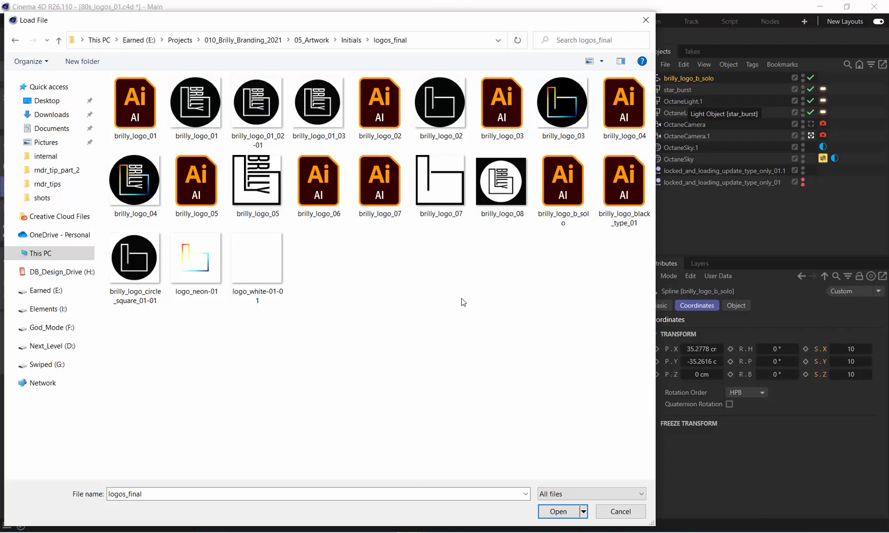
pyautogui.press('Escape')
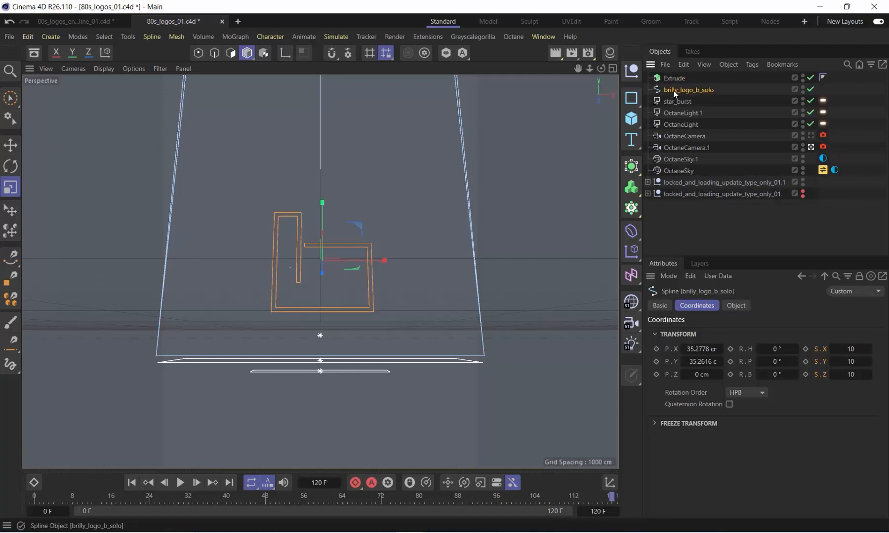
# Place the brilly_logo_b_solo spline in an Extrude generator and move the spline slightly upward along Y
pyautogui.moveTo(673, 91); pyautogui.dragTo(679, 78)
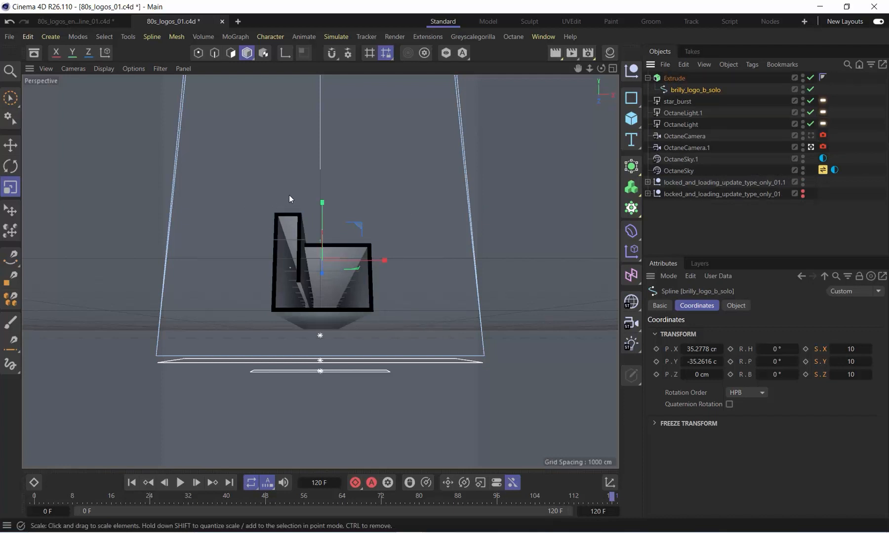
pyautogui.press('9')
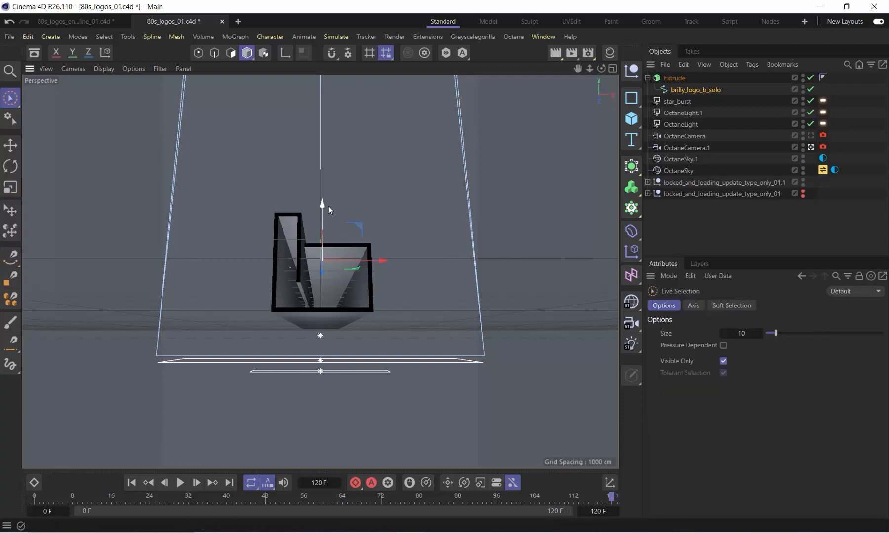
pyautogui.moveTo(321, 207); pyautogui.dragTo(329, 184)
# Set the bevel size on the Extrude object's caps to 0.01 cm
pyautogui.click(672, 79)
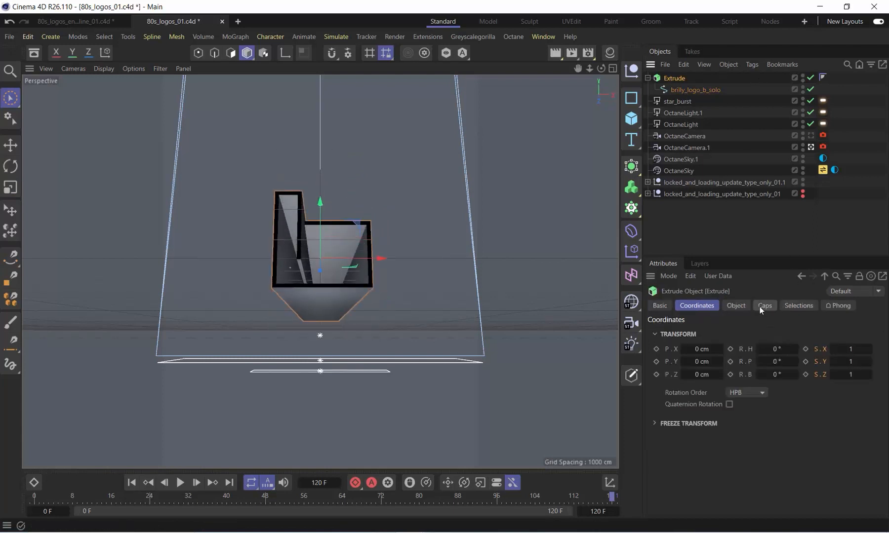
pyautogui.click(765, 306)
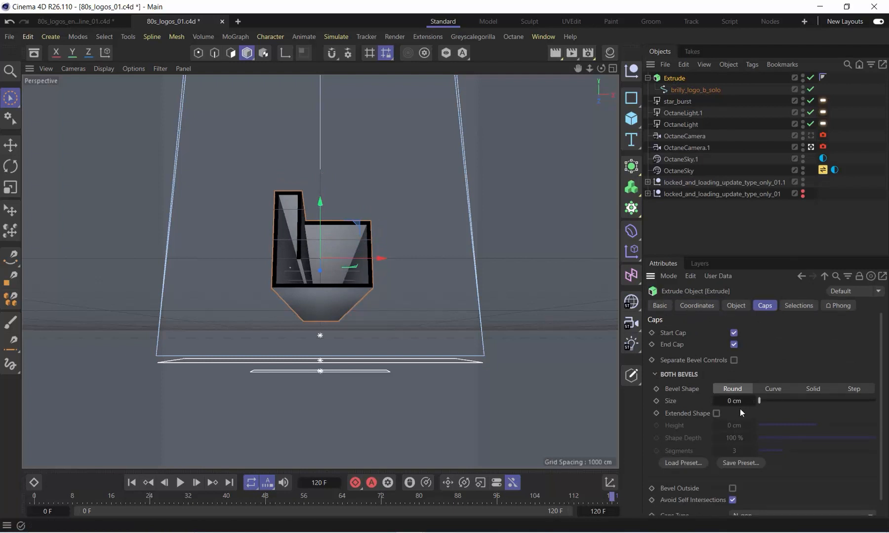
pyautogui.click(752, 401)
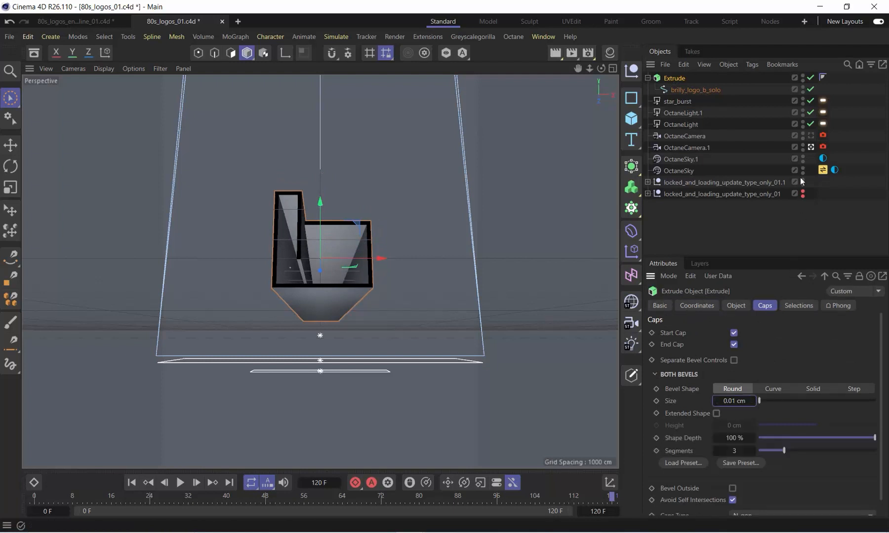
# Leave the OctaneCamera.1 view and inspect the extruded logo from a free perspective
pyautogui.click(811, 147)
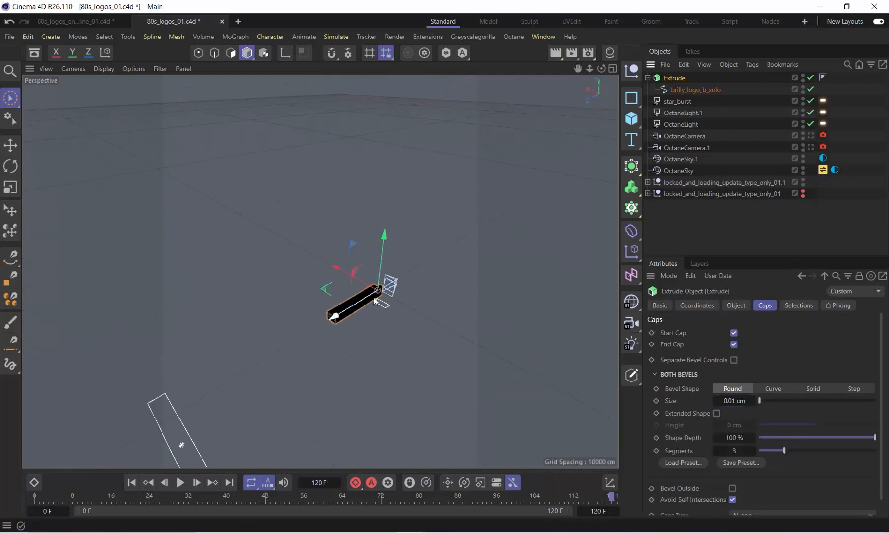
pyautogui.keyDown('alt'); pyautogui.moveTo(375, 301); pyautogui.dragTo(407, 302); pyautogui.keyUp('alt')
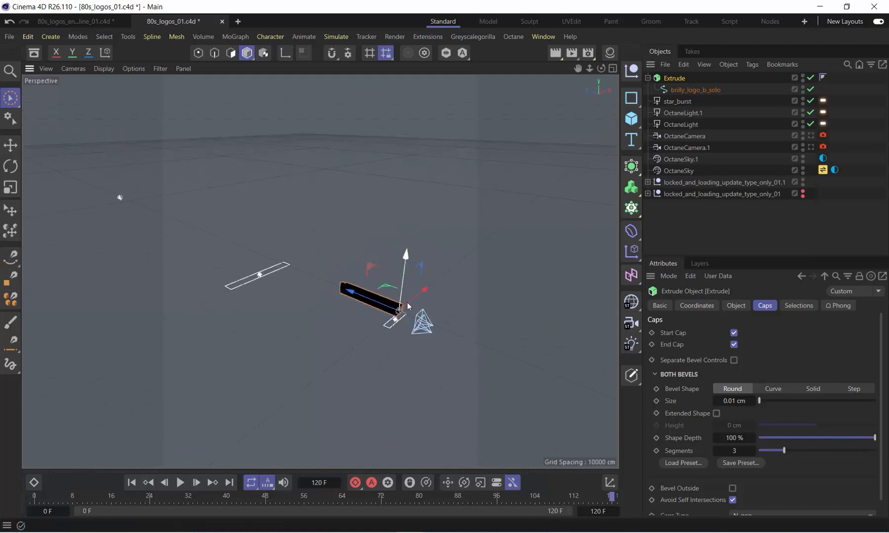
pyautogui.keyDown('alt'); pyautogui.moveTo(401, 304); pyautogui.dragTo(530, 266, button='right'); pyautogui.keyUp('alt')
pyautogui.keyDown('alt'); pyautogui.moveTo(410, 290); pyautogui.dragTo(230, 256); pyautogui.keyUp('alt')
# Turn off the display of materials and hide the light objects in the perspective viewport
pyautogui.click(104, 69)
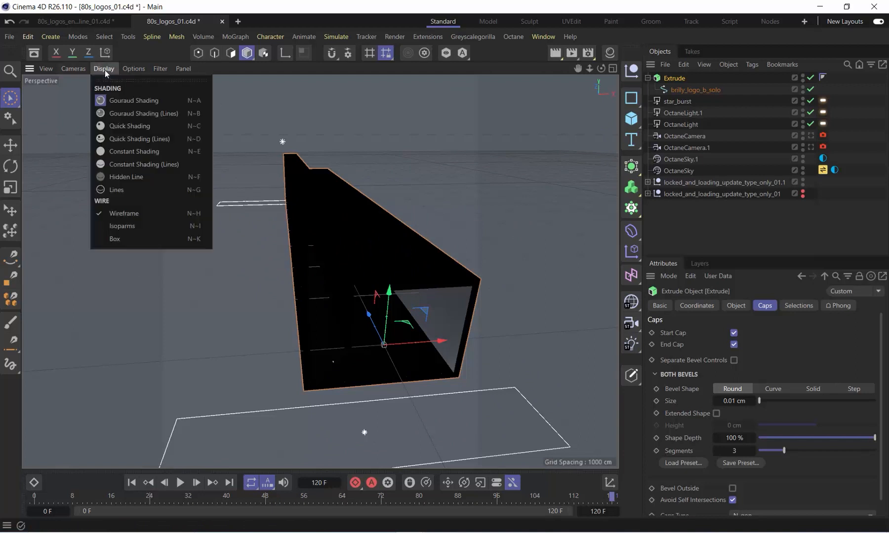
pyautogui.moveTo(132, 71)
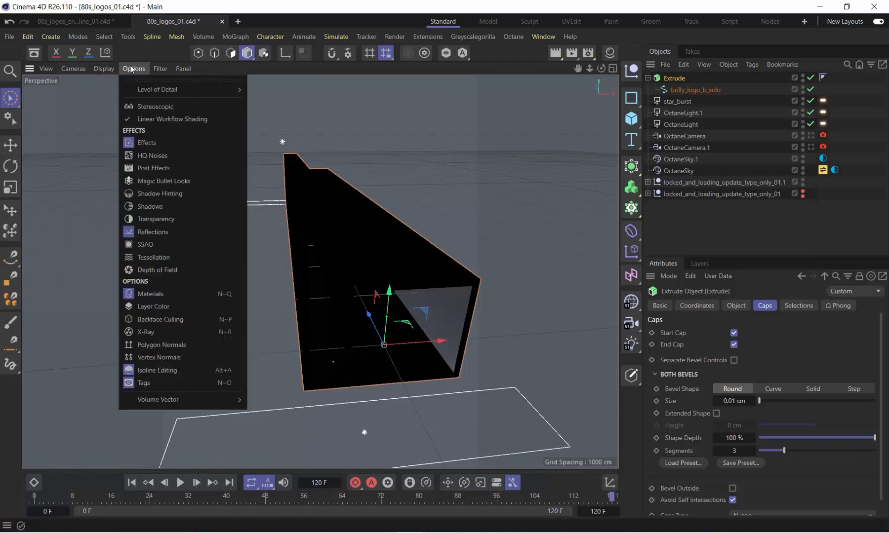
pyautogui.click(151, 294)
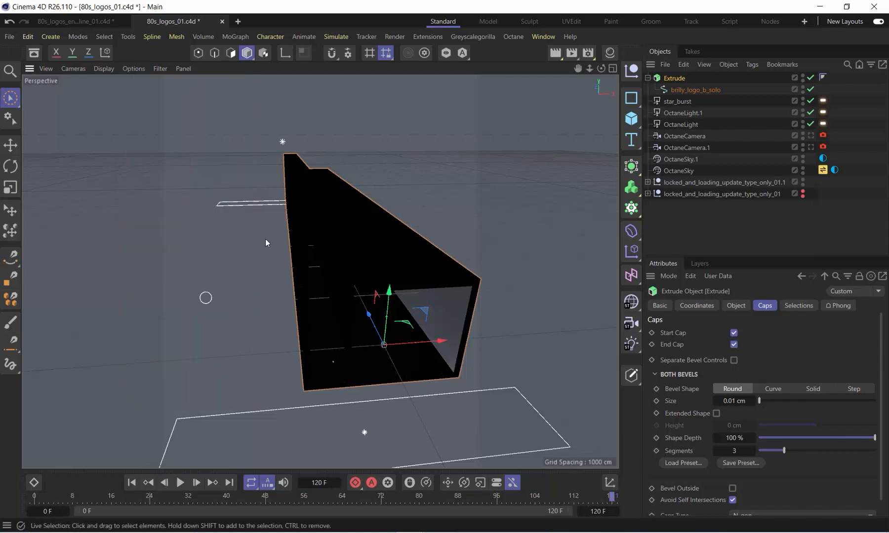
pyautogui.click(109, 71)
pyautogui.moveTo(138, 72)
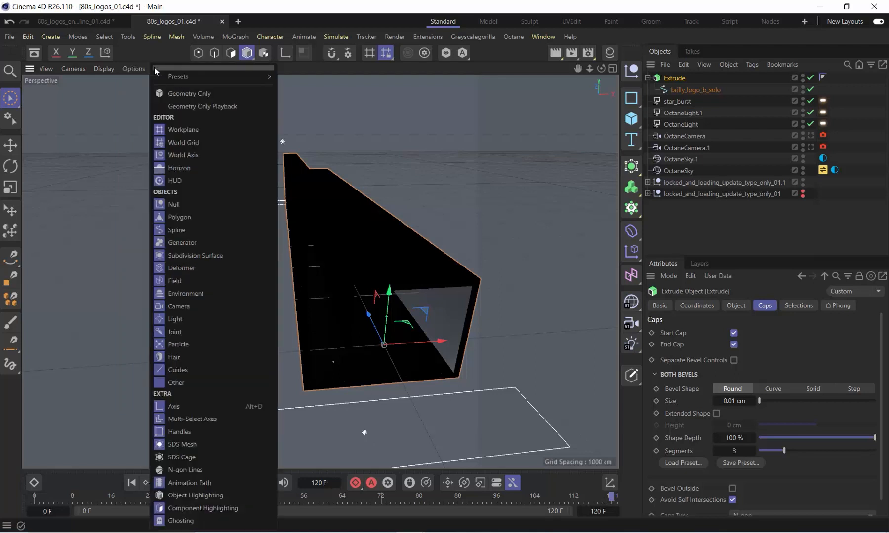
pyautogui.click(170, 318)
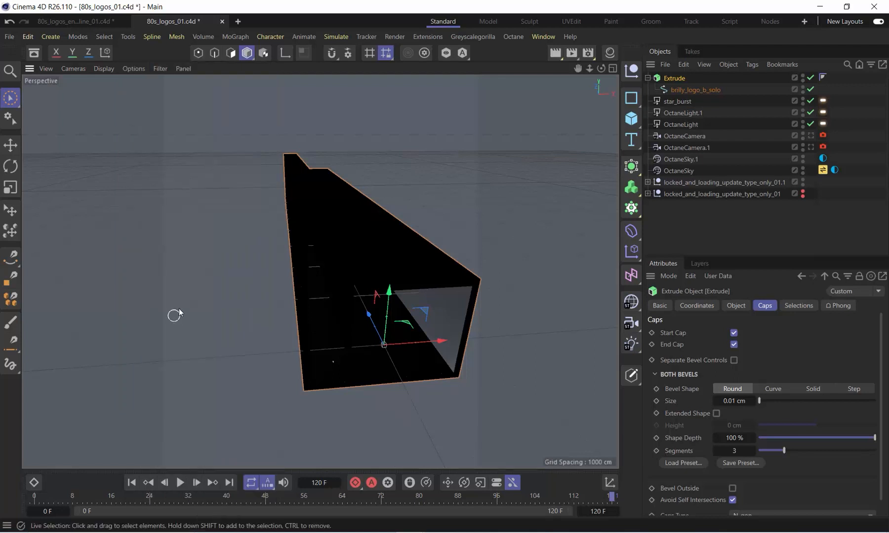
# Disable the star_burst, OctaneLight.1 and OctaneLight lights so the extruded logo gets the default viewport shading
pyautogui.click(134, 68)
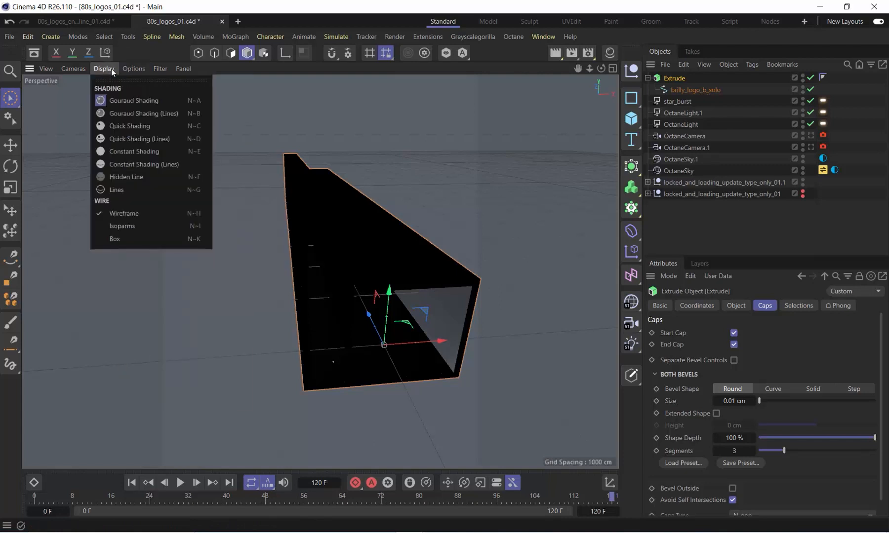
pyautogui.moveTo(132, 70)
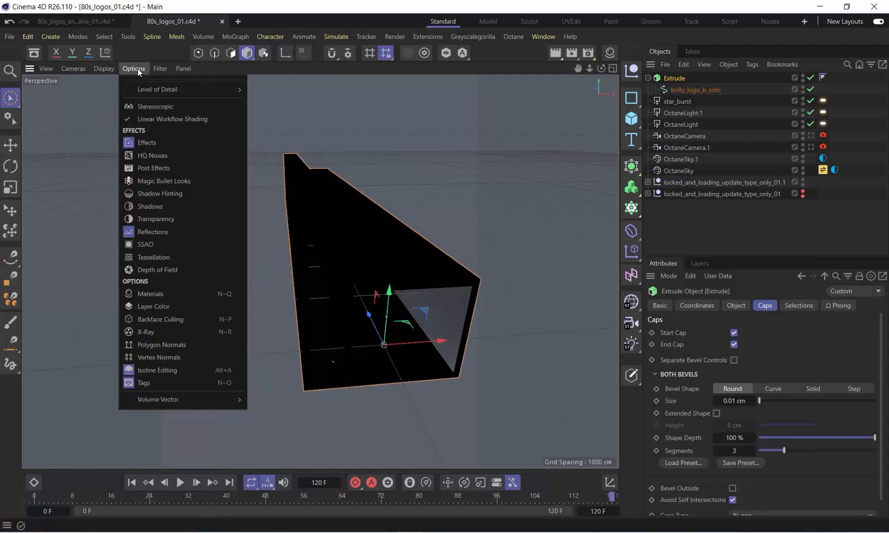
pyautogui.click(712, 219)
pyautogui.click(810, 101)
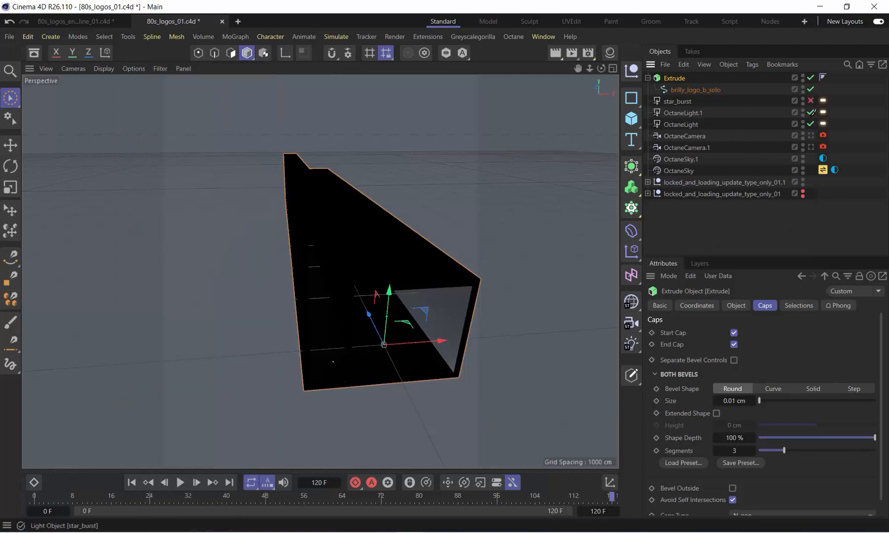
pyautogui.moveTo(811, 112); pyautogui.dragTo(811, 124)
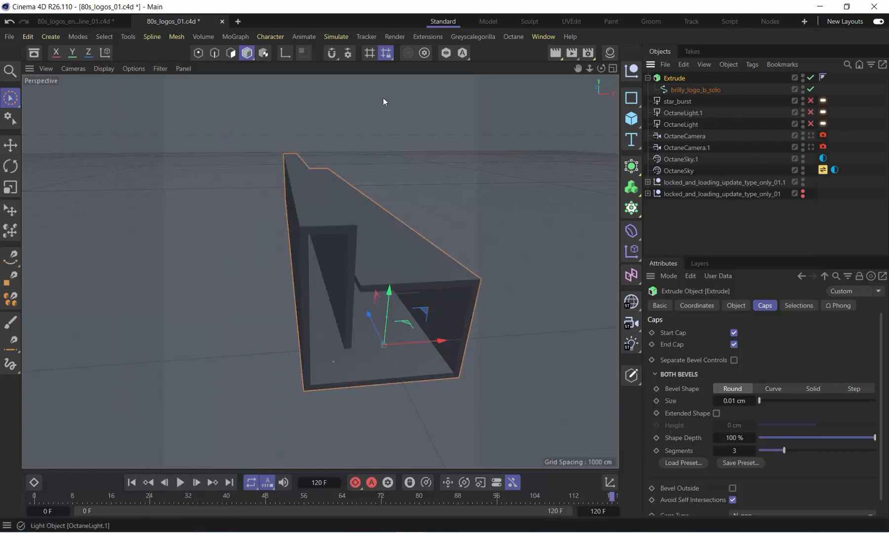
# Set the Extrude's cap bevel size to 2 cm while viewing a front corner up close, and deselect the object
pyautogui.click(66, 70)
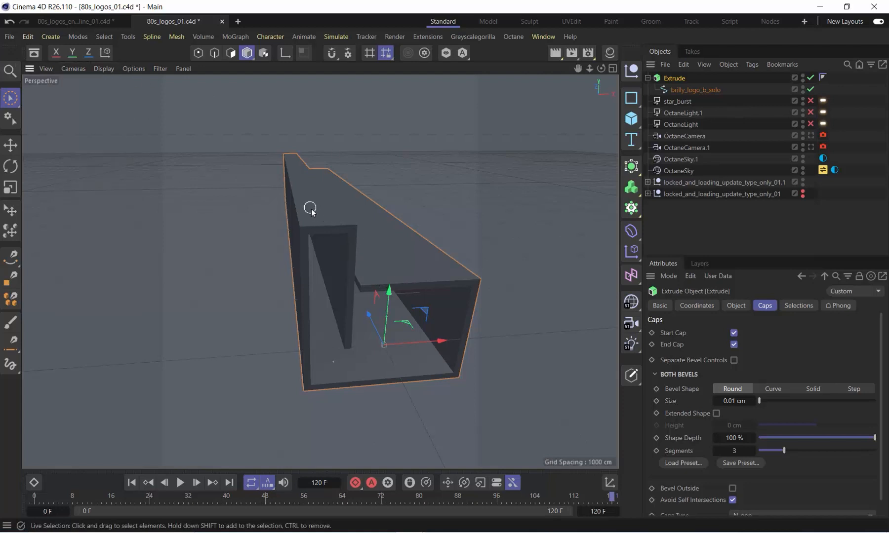
pyautogui.keyDown('alt'); pyautogui.moveTo(301, 232); pyautogui.dragTo(322, 217, button='right'); pyautogui.keyUp('alt')
pyautogui.keyDown('alt'); pyautogui.moveTo(307, 217); pyautogui.dragTo(353, 219); pyautogui.keyUp('alt')
pyautogui.keyDown('alt'); pyautogui.moveTo(307, 213); pyautogui.dragTo(327, 202, button='right'); pyautogui.keyUp('alt')
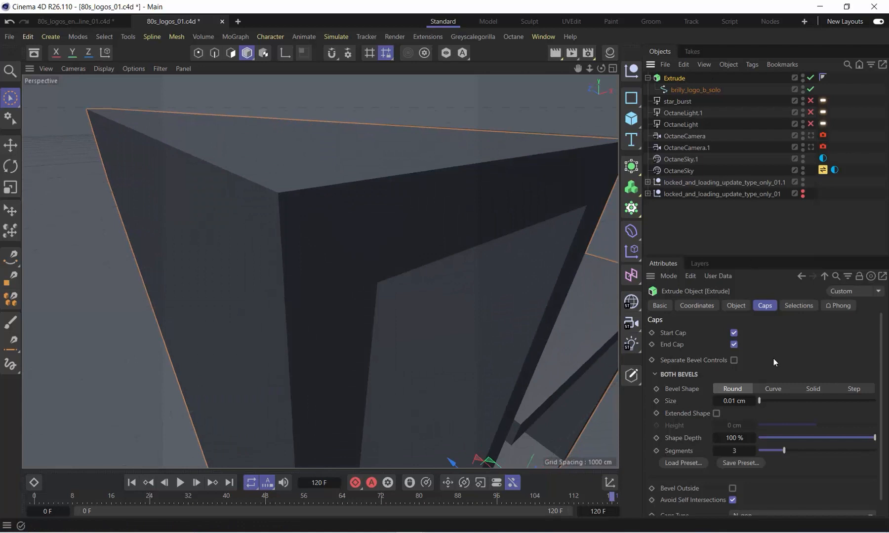
pyautogui.click(753, 401)
pyautogui.moveTo(753, 401); pyautogui.dragTo(761, 403)
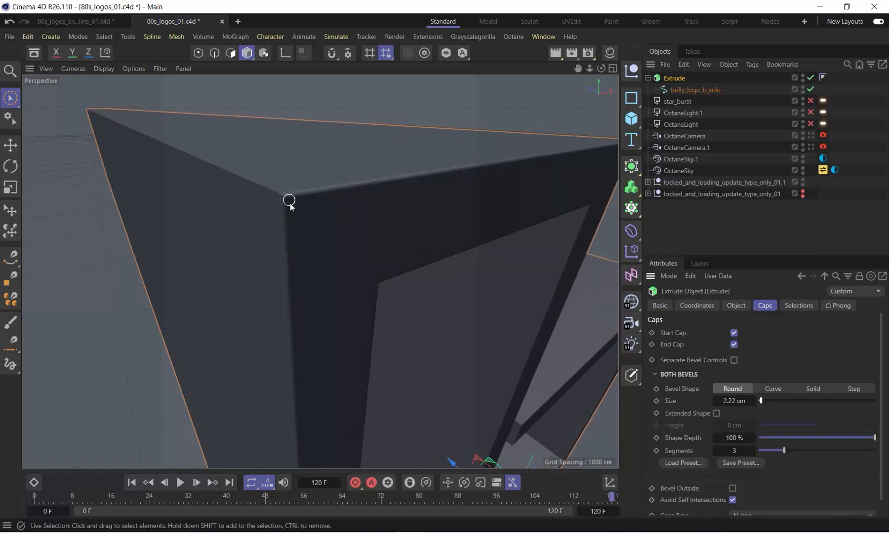
pyautogui.click(733, 401)
pyautogui.write('2')
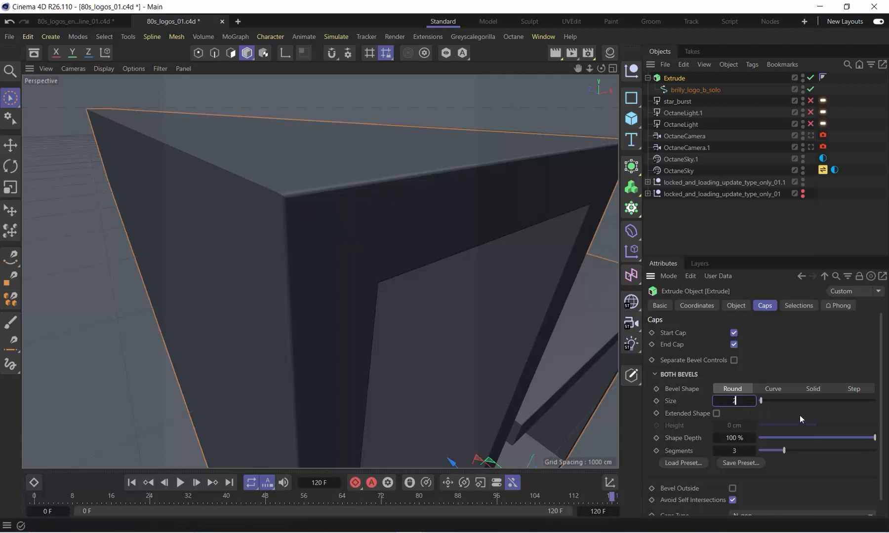
pyautogui.press('Return')
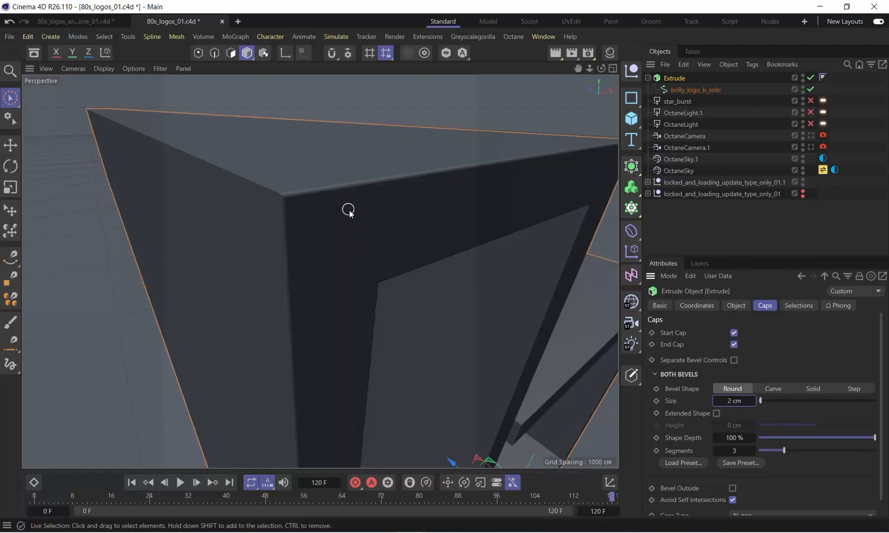
pyautogui.click(686, 226)
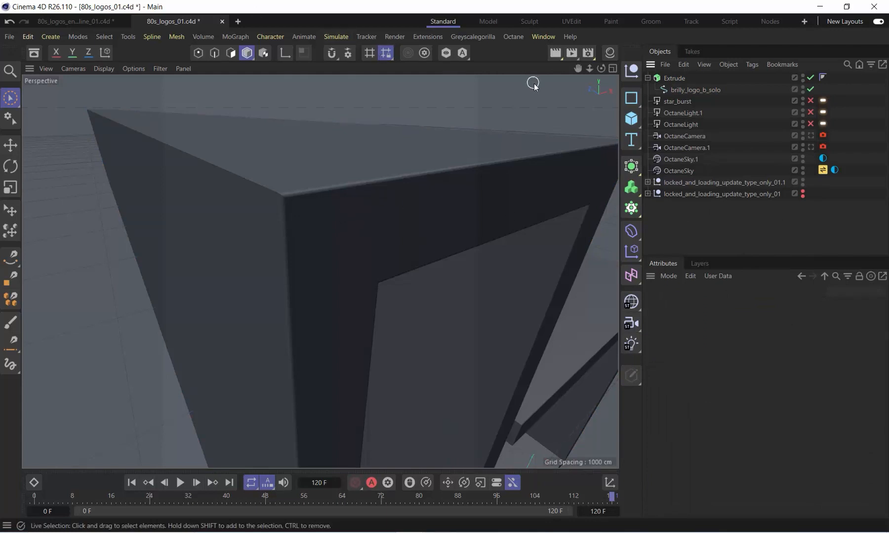
# Bring back the Octane Live Viewer and open the LiveDB material library
pyautogui.click(513, 36)
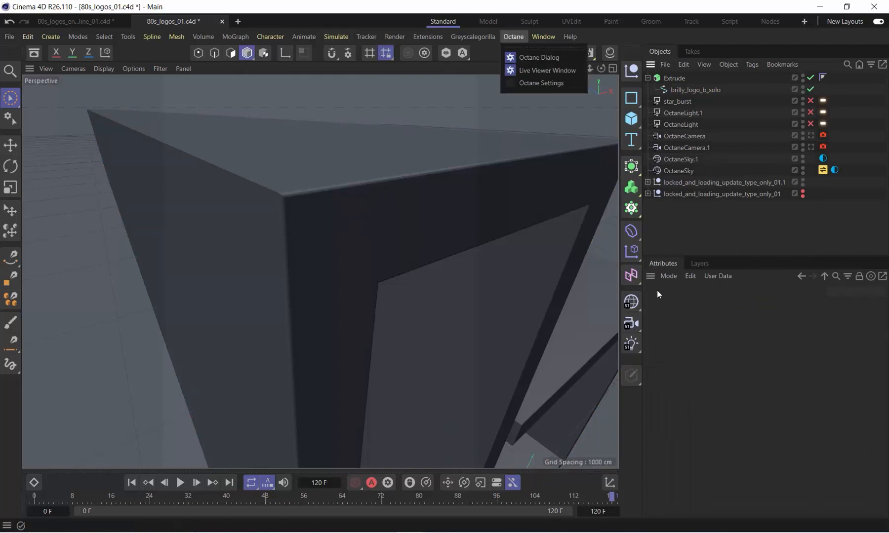
pyautogui.click(670, 239)
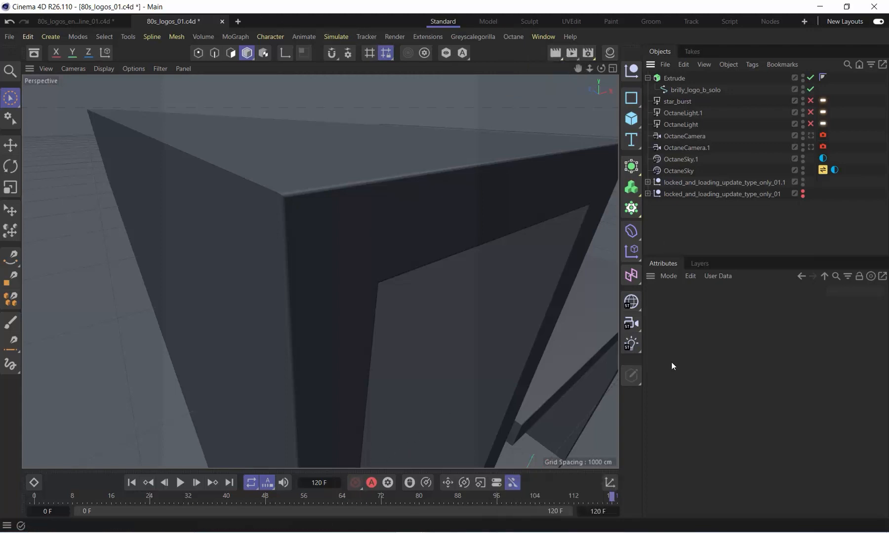
pyautogui.hotkey('alt', 'Tab')
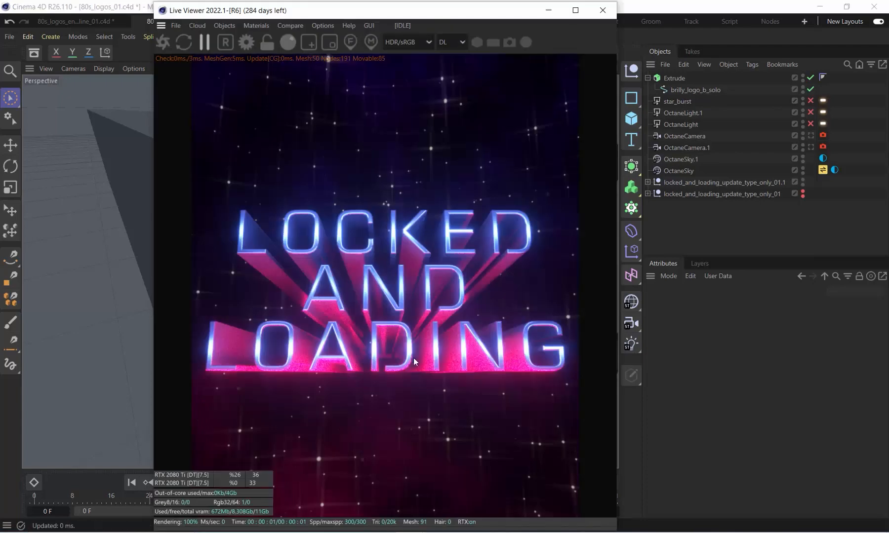
pyautogui.click(252, 25)
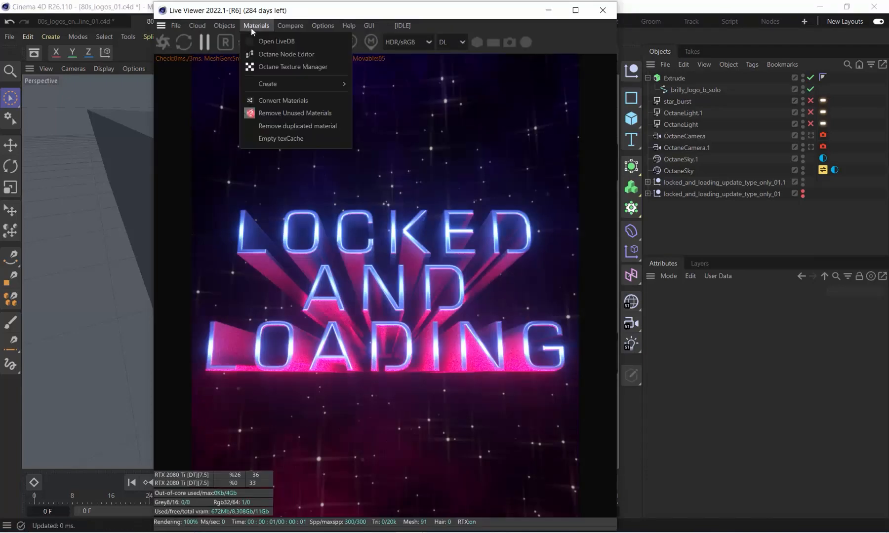
pyautogui.click(285, 41)
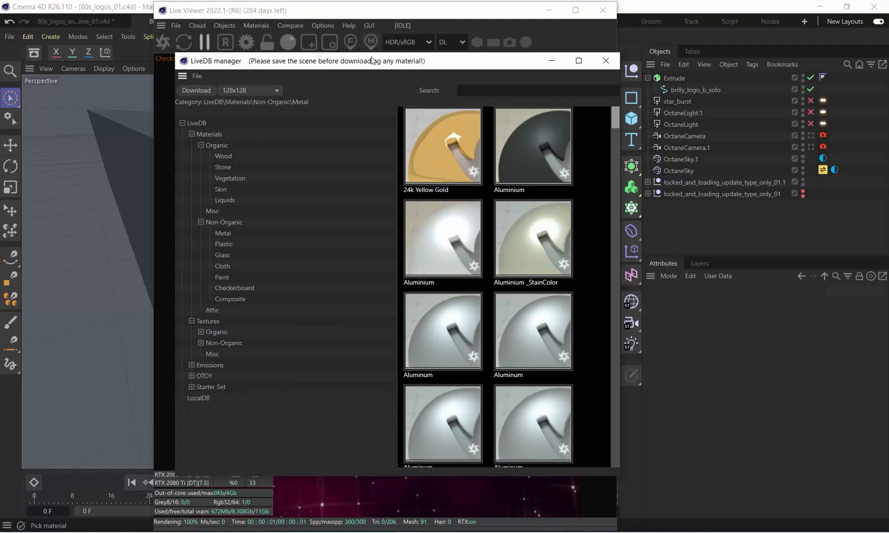
# Download an Aluminum material from the LiveDB Non-Organic Metal category and assign it to the Extrude
pyautogui.moveTo(370, 61)
pyautogui.mouseDown()
pyautogui.moveTo(418, 62)
pyautogui.moveTo(354, 59)
pyautogui.mouseUp()
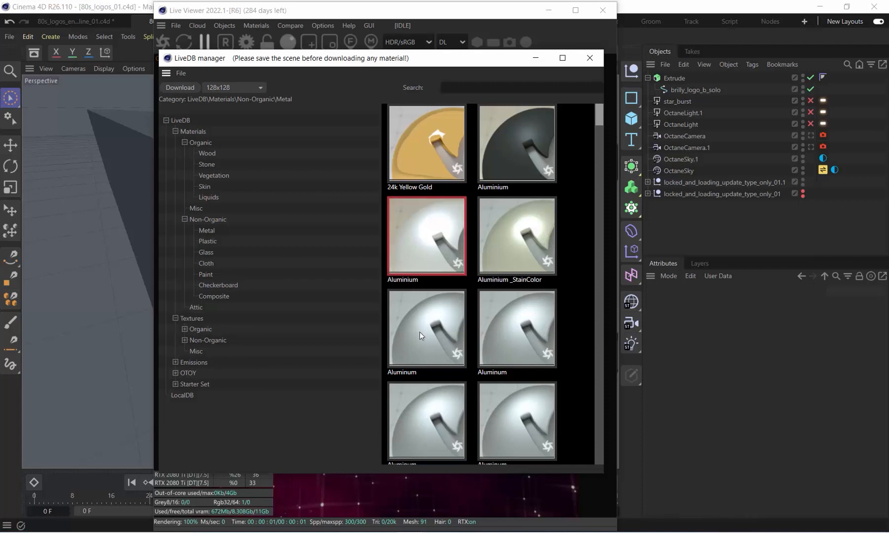
pyautogui.scroll(-3, 421, 359)
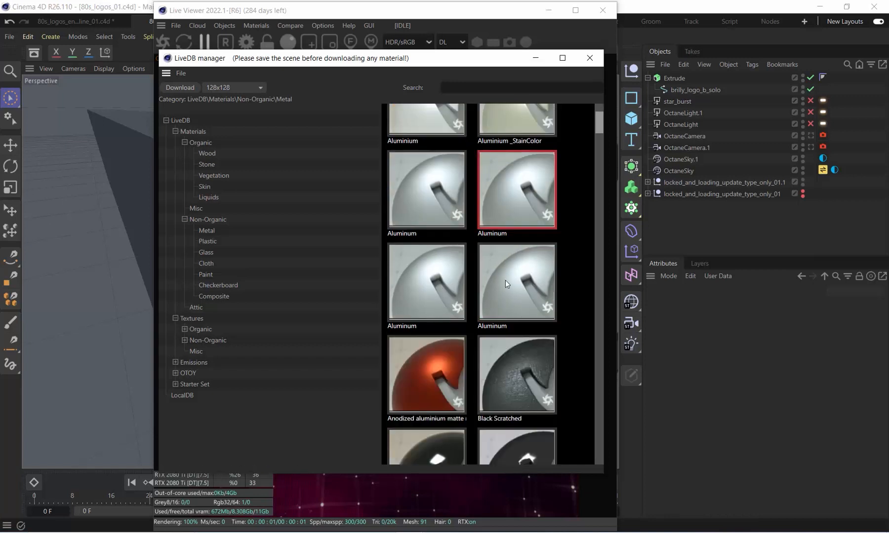
pyautogui.scroll(2, 429, 270)
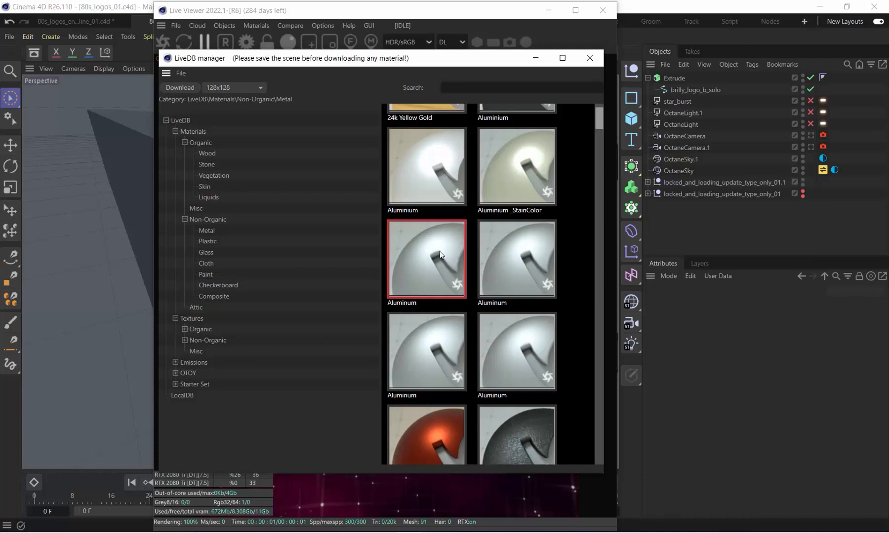
pyautogui.click(184, 88)
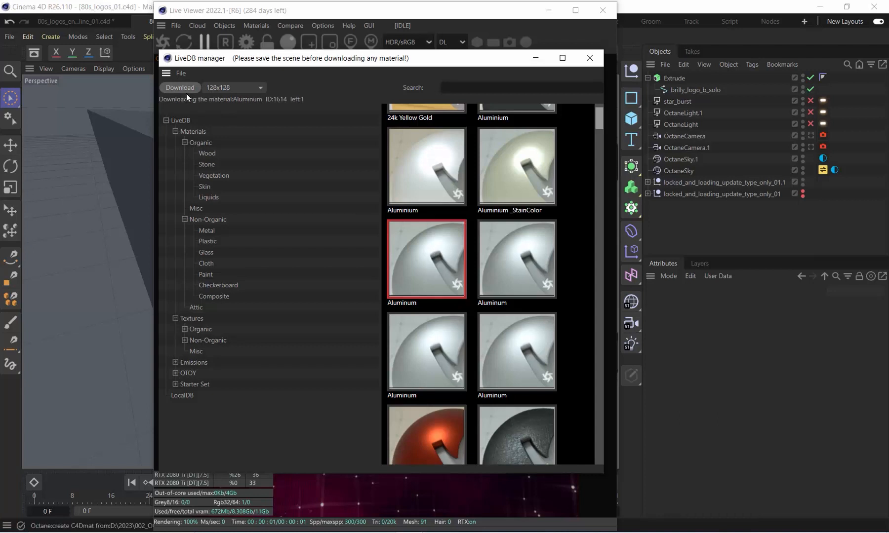
pyautogui.click(137, 22)
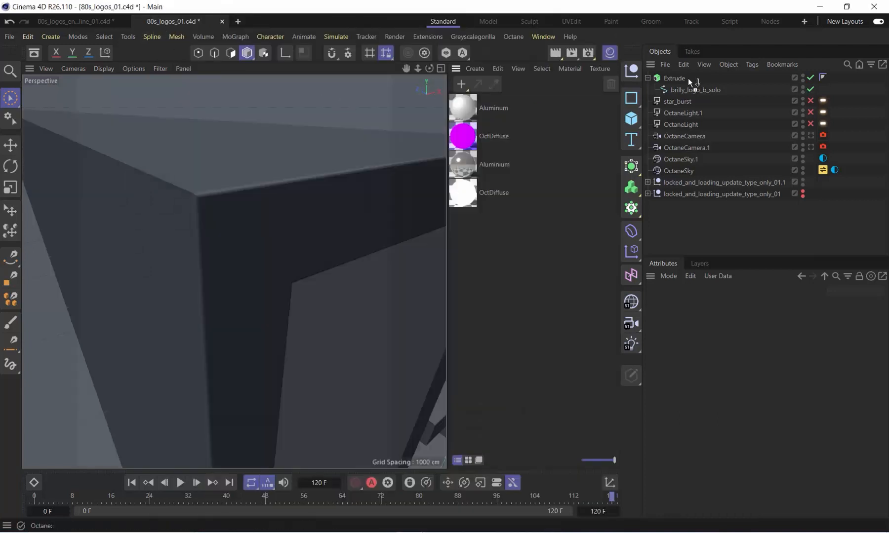
pyautogui.moveTo(689, 78); pyautogui.dragTo(688, 78)
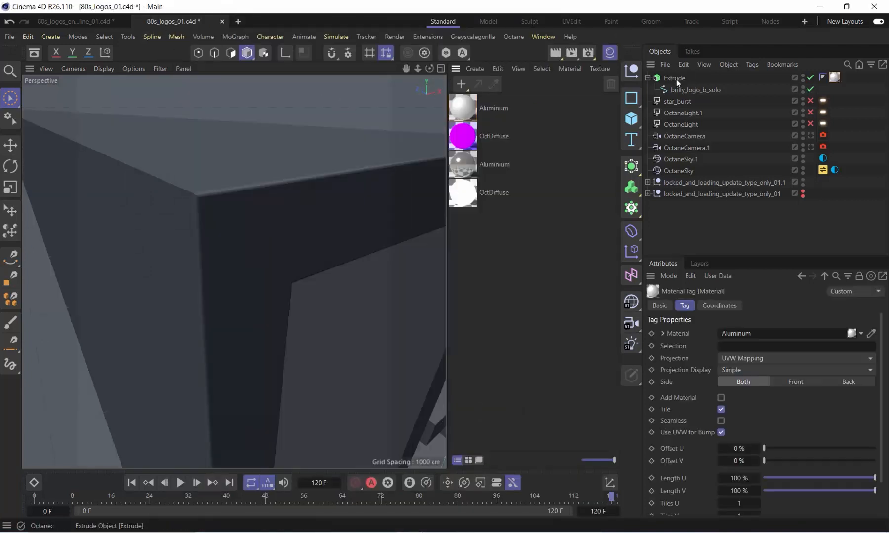
# Look through OctaneCamera.1 in the viewport and hide the material manager
pyautogui.click(811, 134)
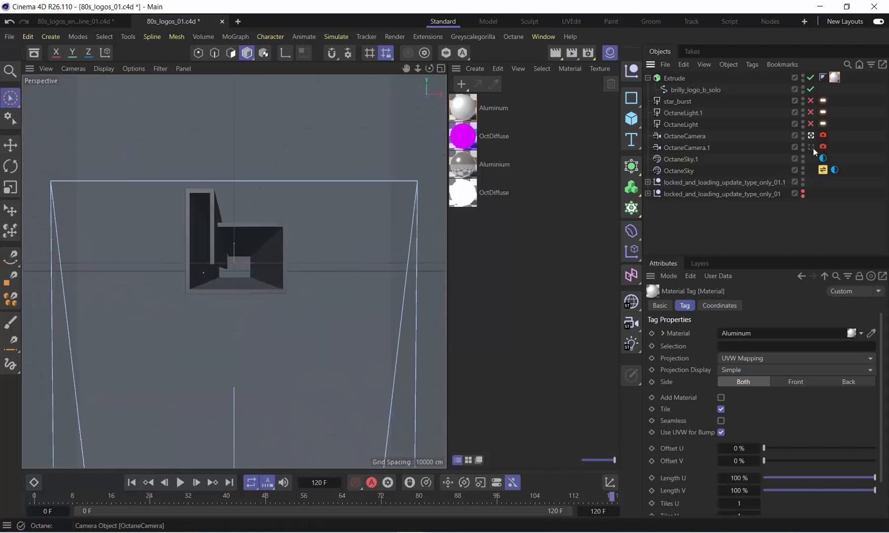
pyautogui.click(810, 148)
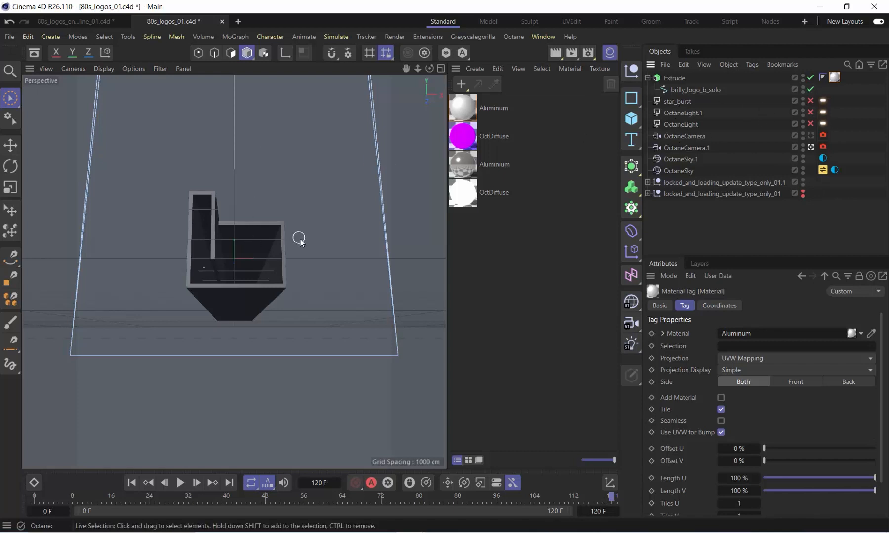
pyautogui.click(611, 53)
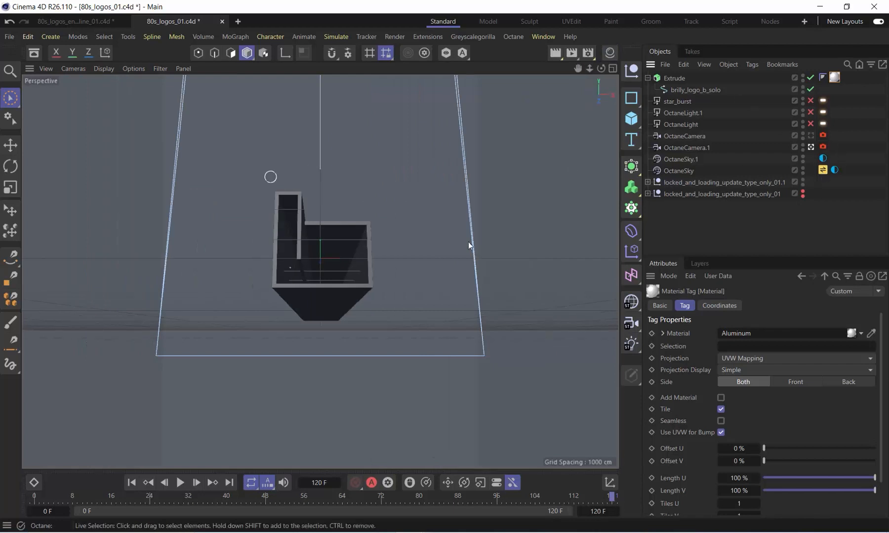
# Examine the European Holiday HDRIs in the Plus Library linked to OctaneSky, and close the library
pyautogui.doubleClick(823, 170)
pyautogui.moveTo(525, 161); pyautogui.dragTo(336, 110)
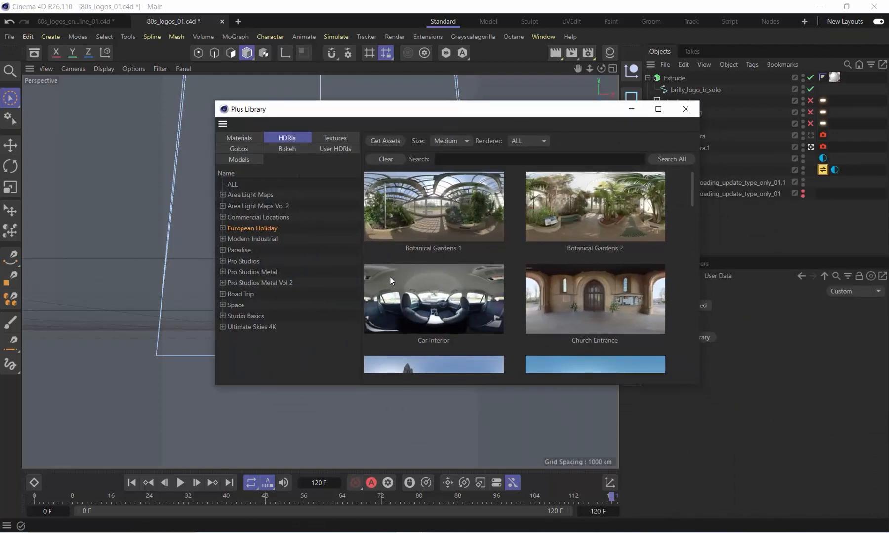
pyautogui.scroll(-10, 528, 256)
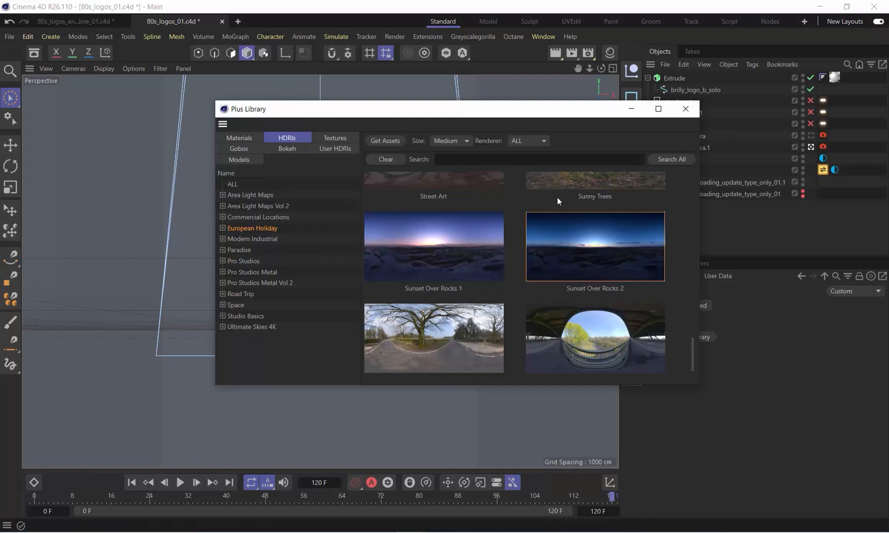
pyautogui.click(683, 119)
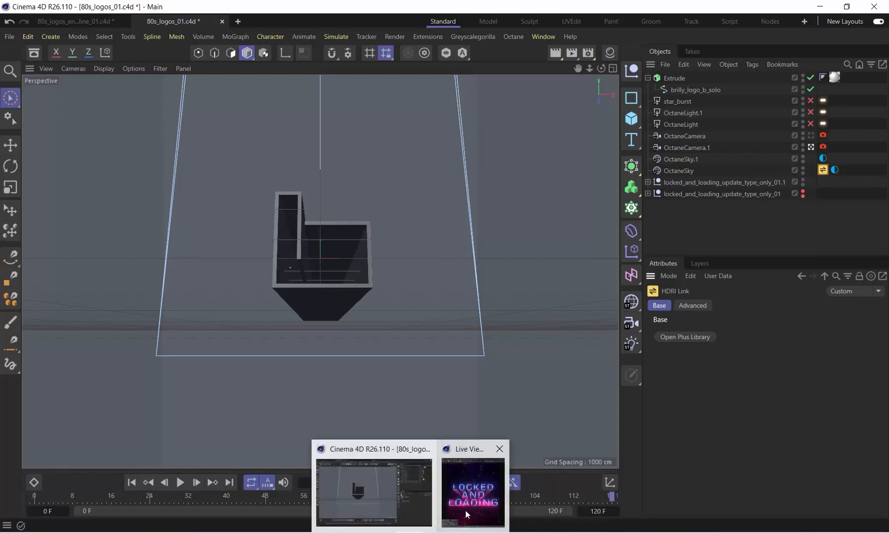
# Render the Extrude in the Octane Live Viewer and place the viewer beside the material manager
pyautogui.click(474, 492)
pyautogui.click(163, 43)
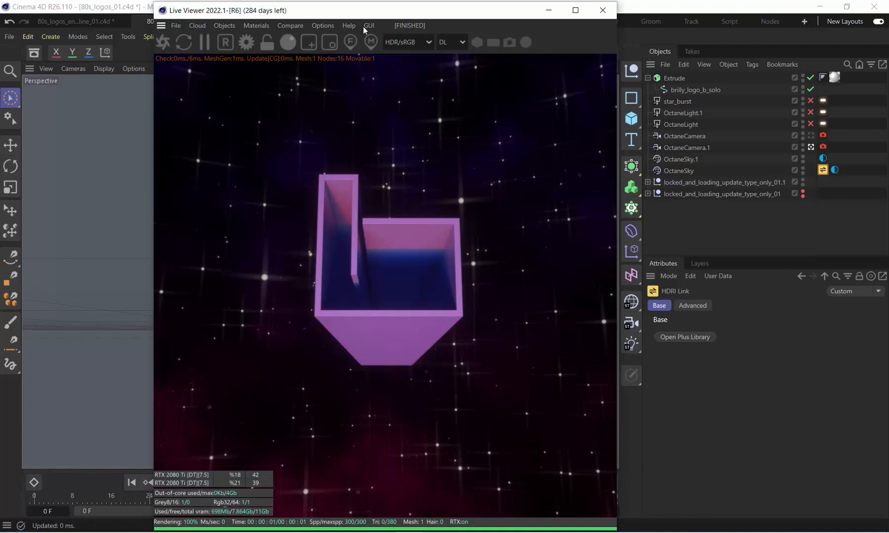
pyautogui.moveTo(358, 15); pyautogui.dragTo(223, 14)
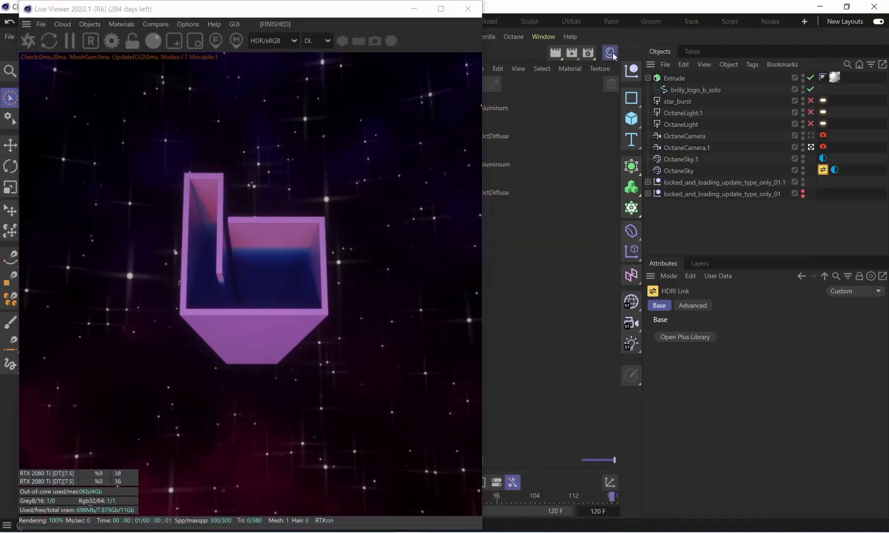
pyautogui.moveTo(337, 15); pyautogui.dragTo(301, 15)
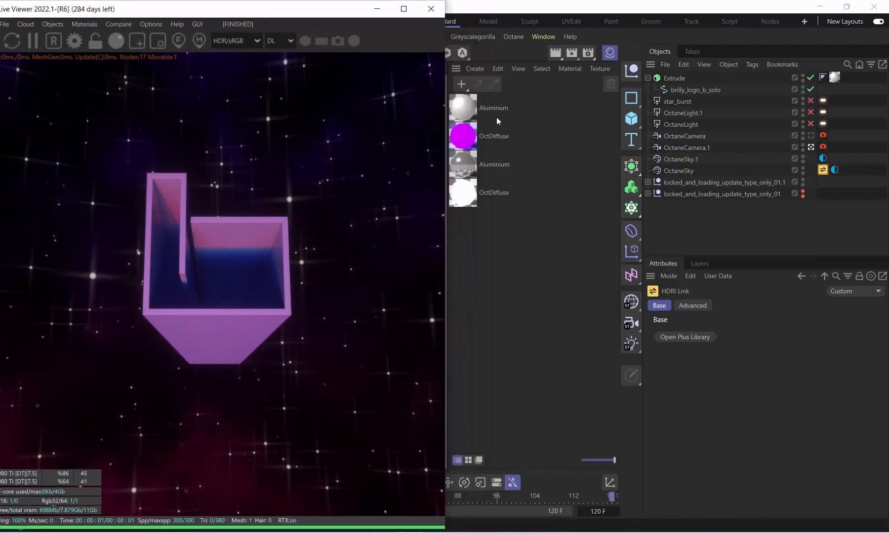
# Try the existing Aluminium material on the Extrude in place of the downloaded Aluminum
pyautogui.click(478, 171)
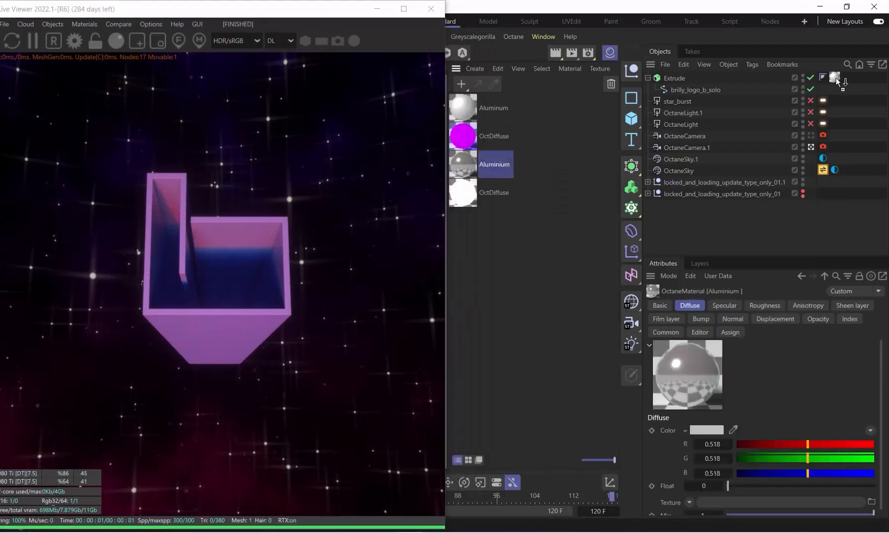
pyautogui.moveTo(835, 78); pyautogui.dragTo(834, 78)
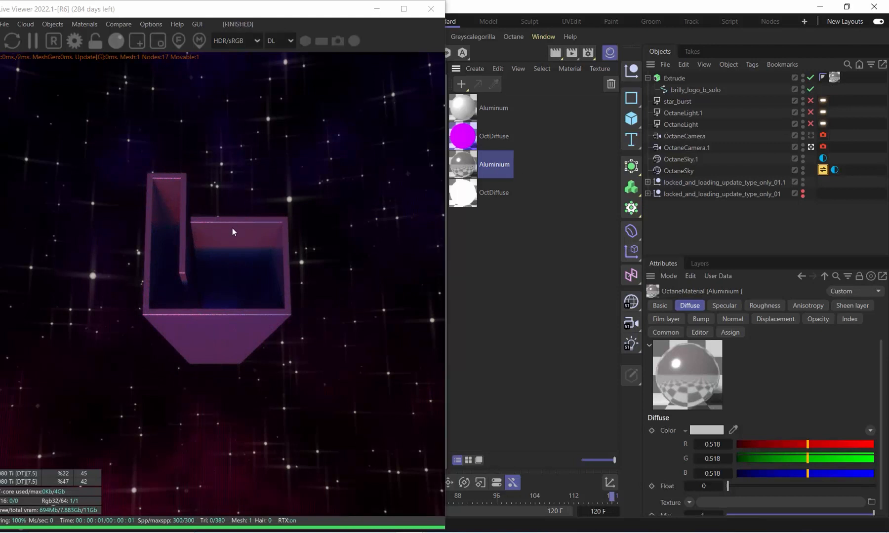
# Open the Aluminum material for editing and clear the Falloff map from its Specular channel
pyautogui.doubleClick(472, 106)
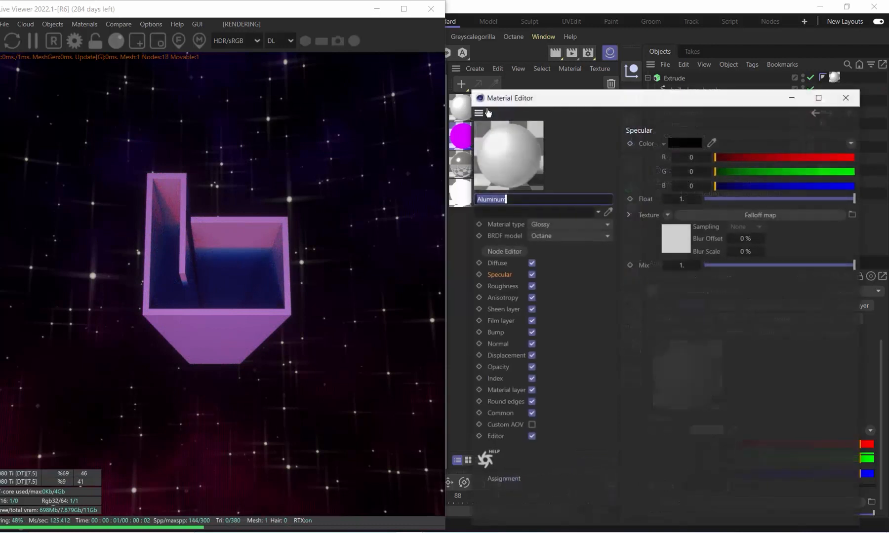
pyautogui.moveTo(497, 87); pyautogui.dragTo(478, 74)
pyautogui.click(644, 218)
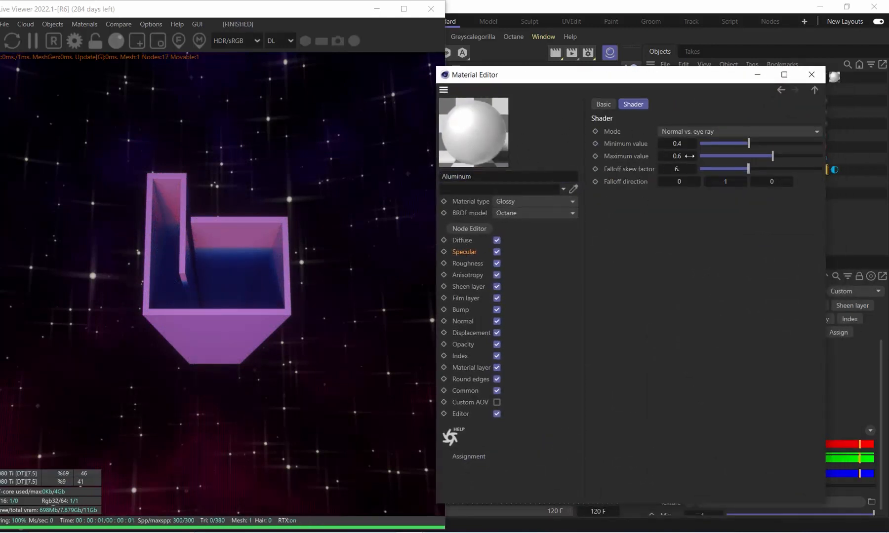
pyautogui.click(474, 253)
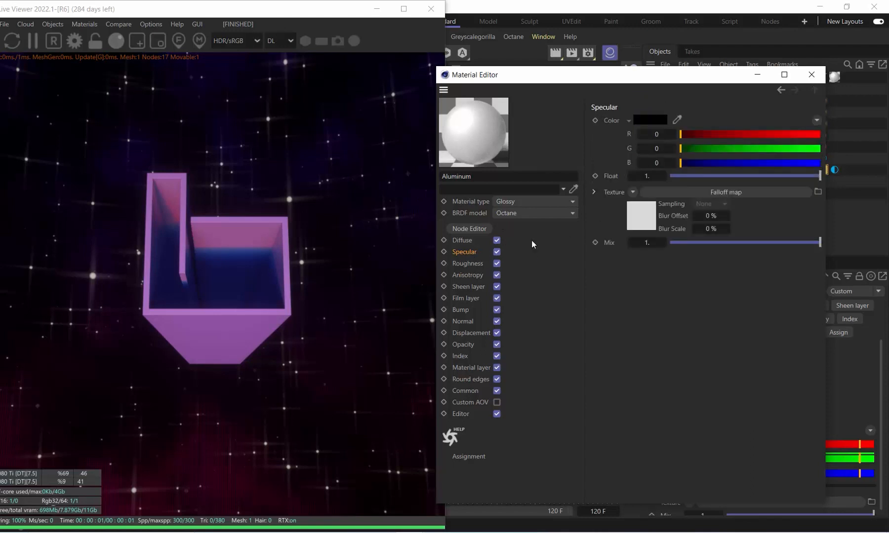
pyautogui.click(633, 192)
pyautogui.click(660, 210)
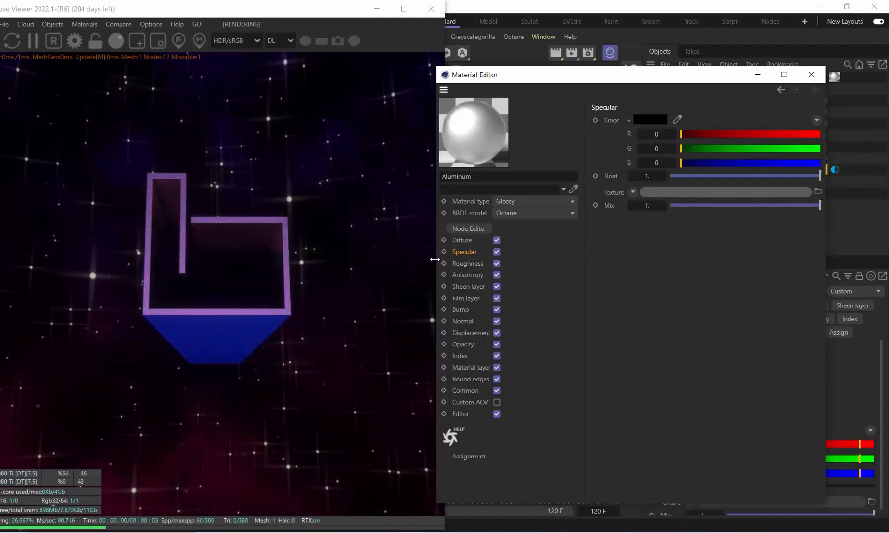
# Set the Aluminum material's specular colour to a dark grey of RGB 69, 69, 69
pyautogui.click(645, 121)
pyautogui.moveTo(547, 243)
pyautogui.mouseDown()
pyautogui.moveTo(535, 234)
pyautogui.moveTo(534, 260)
pyautogui.moveTo(545, 235)
pyautogui.moveTo(535, 244)
pyautogui.mouseUp()
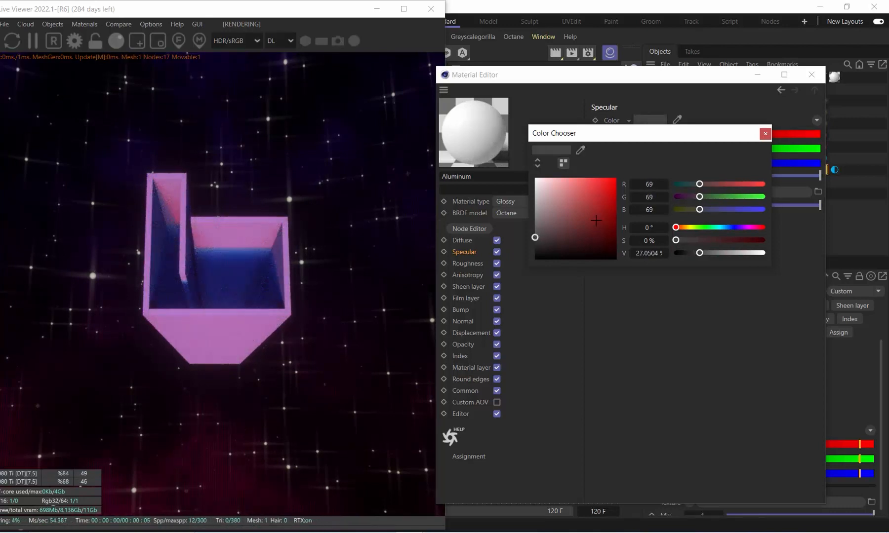
pyautogui.click(765, 134)
# Clear the Gradient texture from the Aluminum material's Roughness channel and raise the roughness float to about 0.05
pyautogui.click(504, 264)
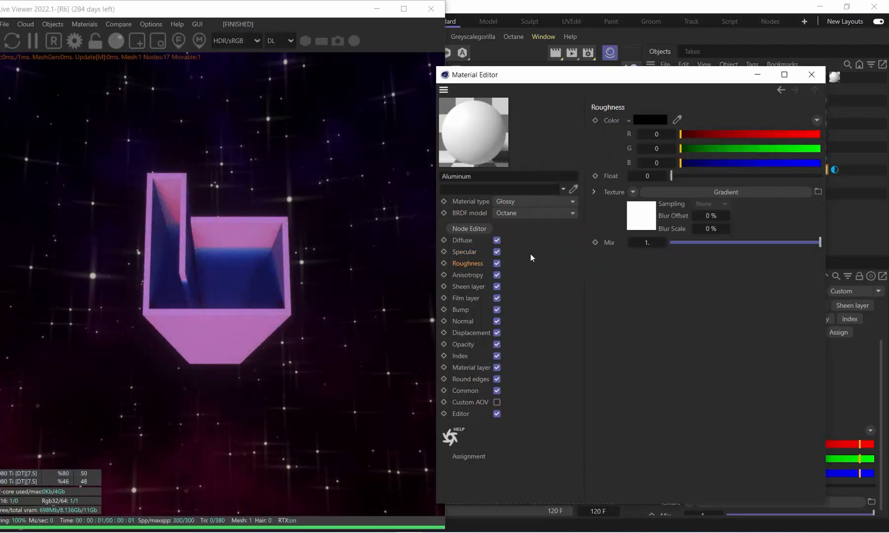
pyautogui.click(640, 216)
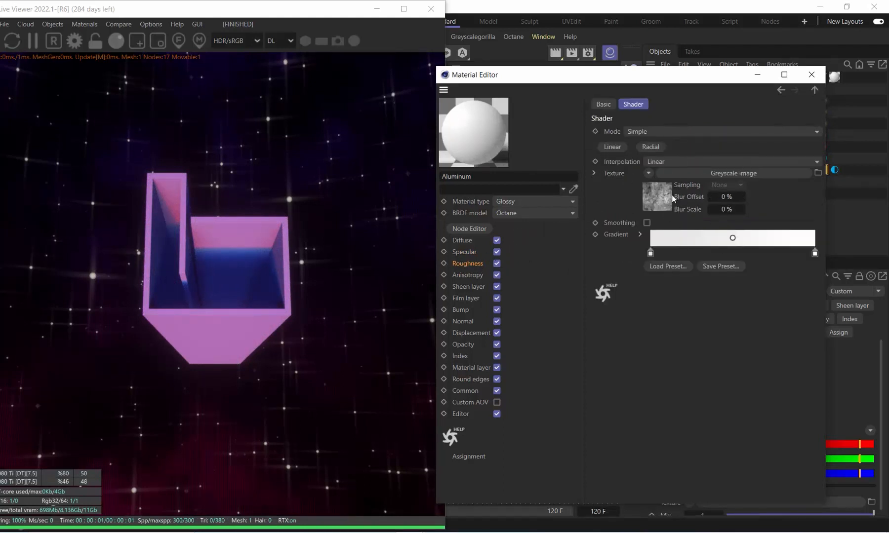
pyautogui.click(469, 262)
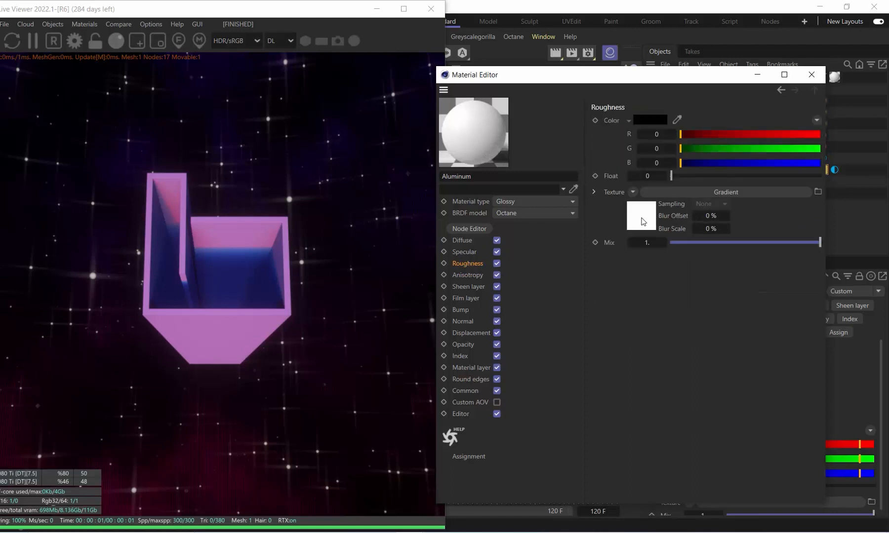
pyautogui.click(633, 193)
pyautogui.click(643, 207)
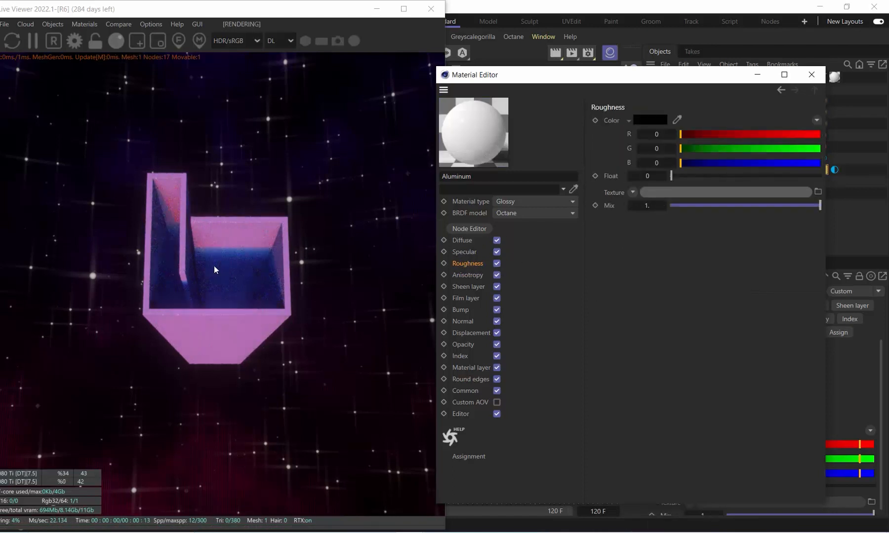
pyautogui.moveTo(671, 176); pyautogui.dragTo(679, 176)
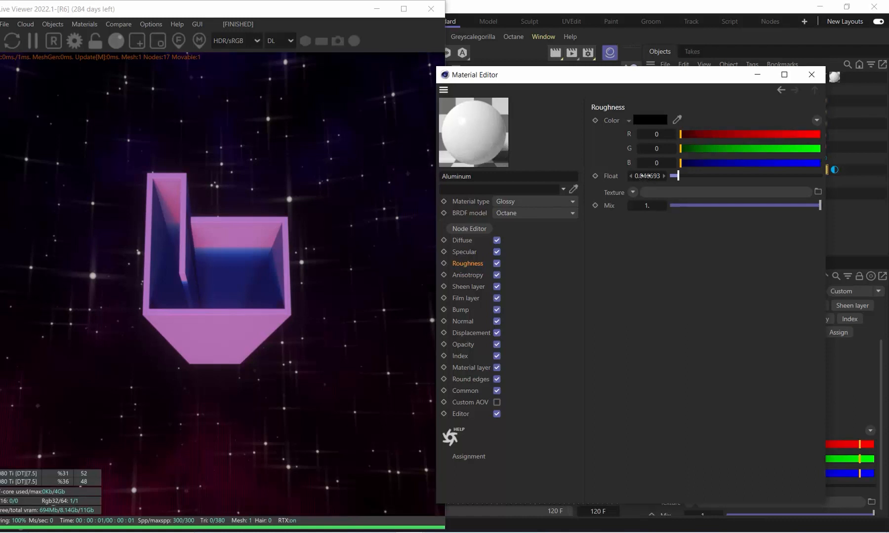
# Darken the Aluminum material's specular colour to RGB 44, 40, 40
pyautogui.click(464, 252)
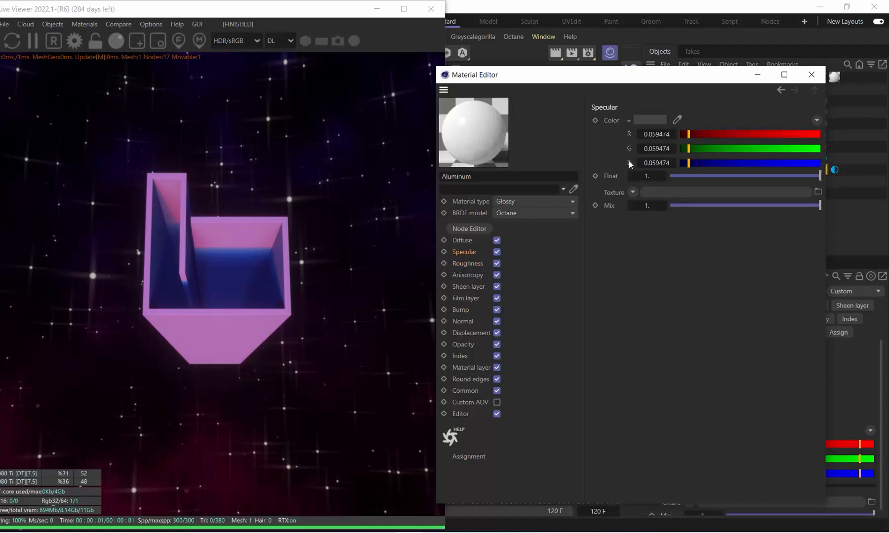
pyautogui.click(650, 121)
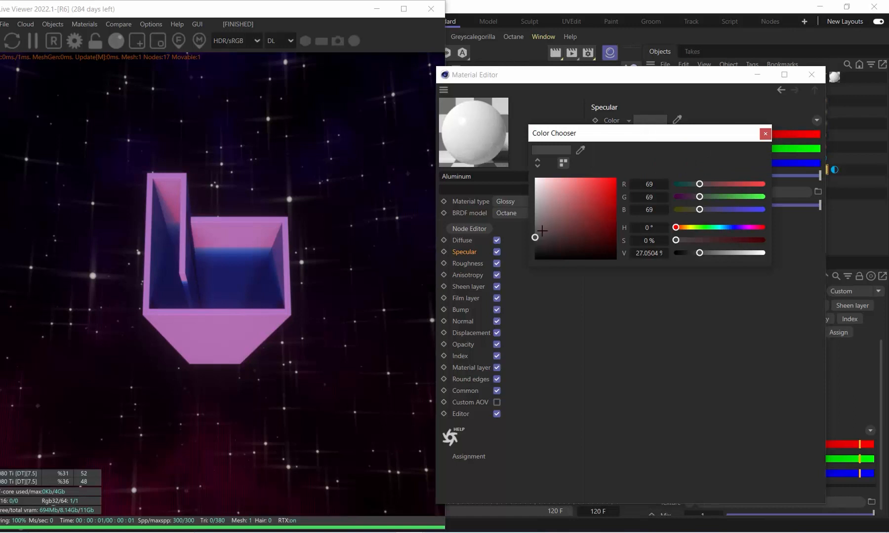
pyautogui.moveTo(536, 238); pyautogui.dragTo(541, 245)
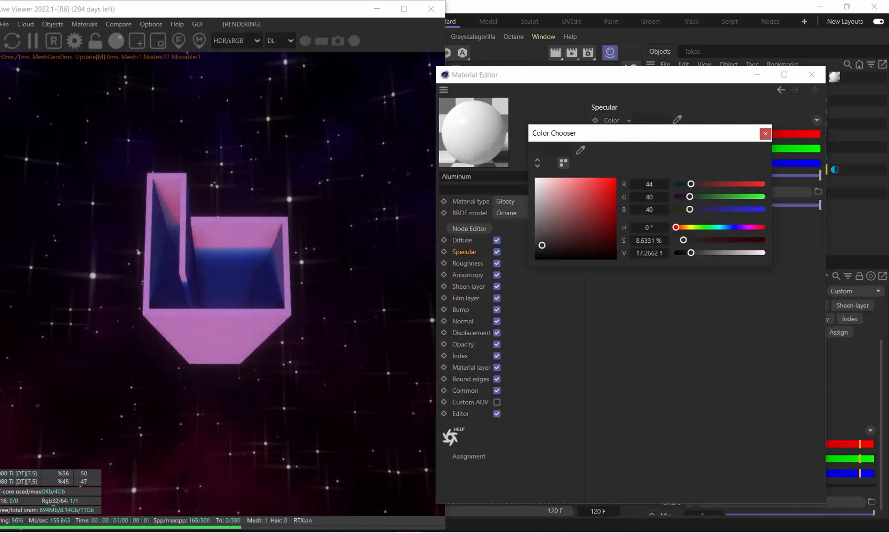
pyautogui.click(765, 134)
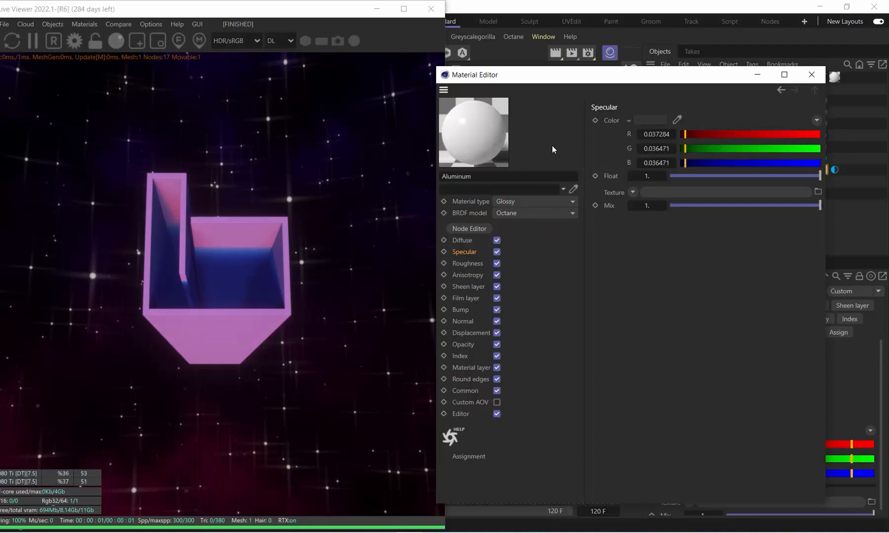
# Set the Aluminum material's diffuse colour to a light grey of RGB 199, 199, 199 and close the Material Editor
pyautogui.click(461, 241)
pyautogui.click(650, 120)
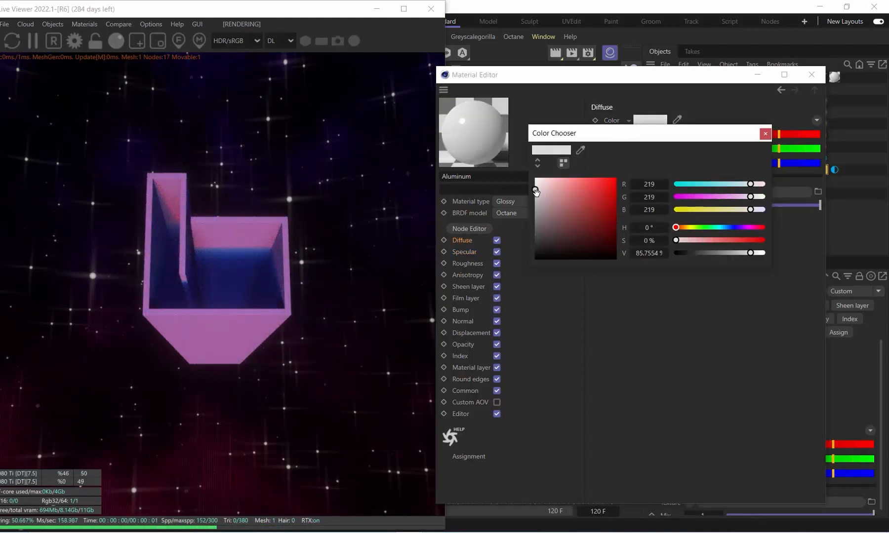
pyautogui.moveTo(535, 191); pyautogui.dragTo(535, 196)
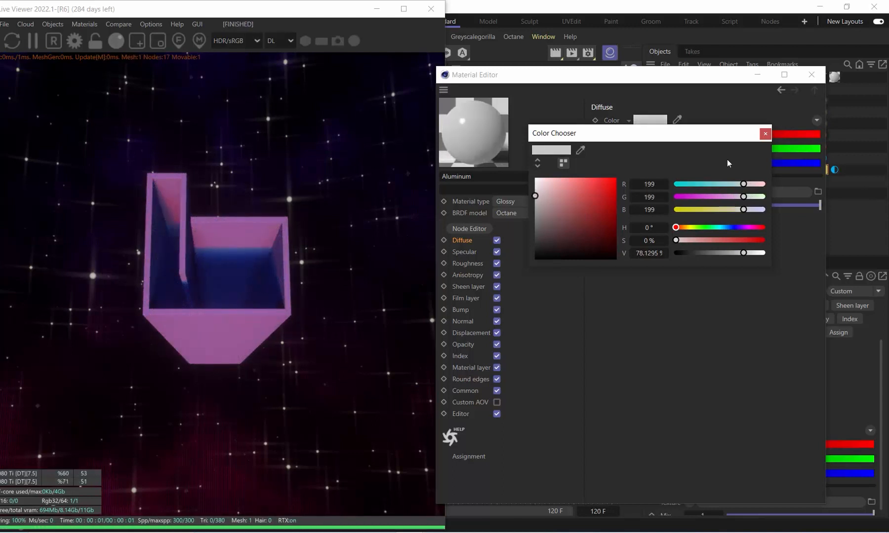
pyautogui.click(764, 134)
pyautogui.click(812, 75)
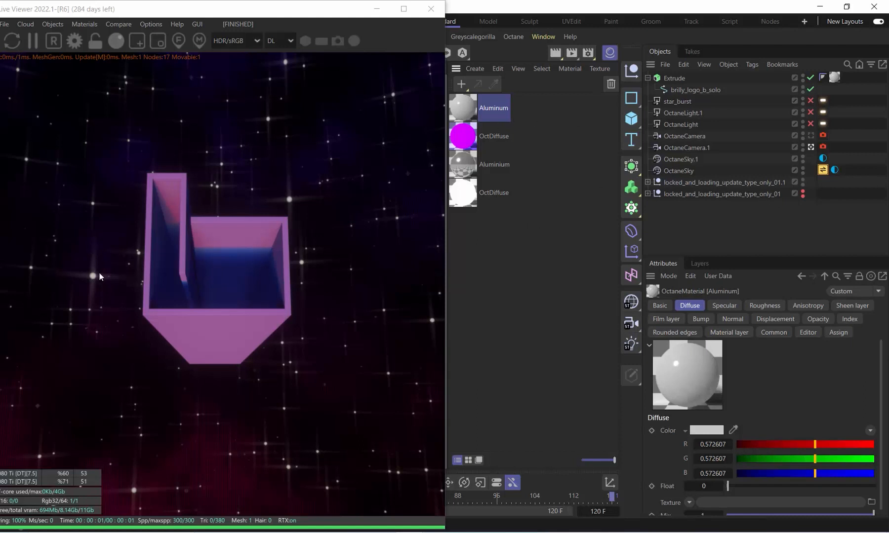
# Expand the locked_and_loading_update_type_only_01.1 group and make its locked text extrude visible in the render
pyautogui.click(648, 182)
pyautogui.click(803, 196)
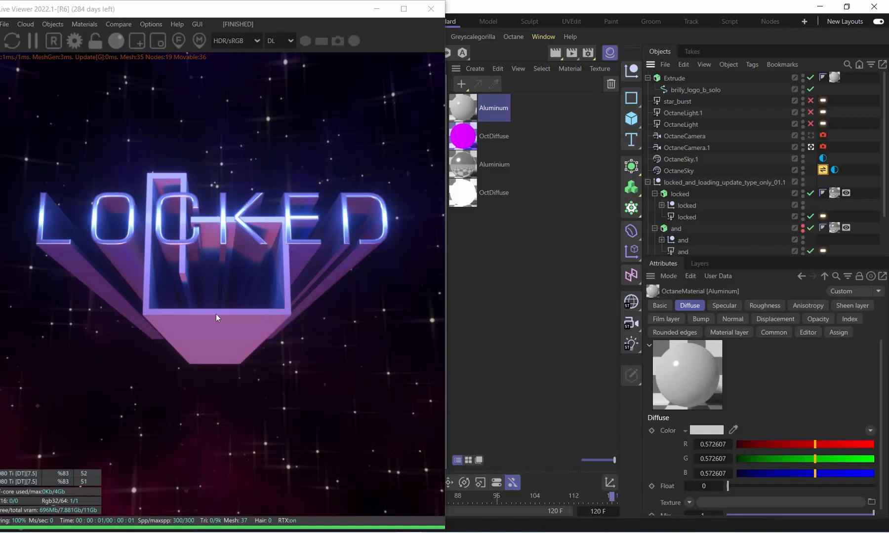
# Try a 4 cm bevel on the brilly_logo_b_solo Extrude's caps, then set the bevel size to 10 cm
pyautogui.click(676, 78)
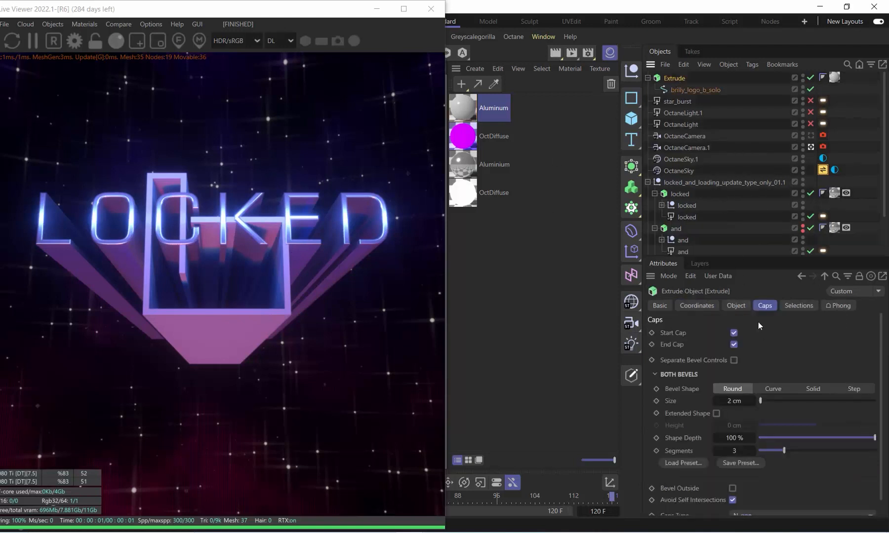
pyautogui.doubleClick(734, 404)
pyautogui.write('4')
pyautogui.press('Return')
pyautogui.doubleClick(733, 401)
pyautogui.write('10')
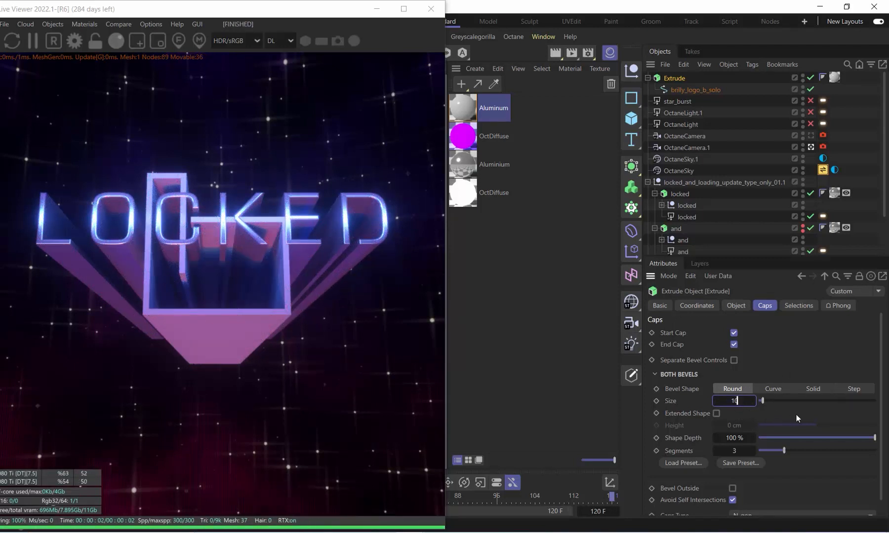
pyautogui.press('Return')
# Move the locked light out of its group to the top of the object hierarchy and disable it
pyautogui.click(685, 217)
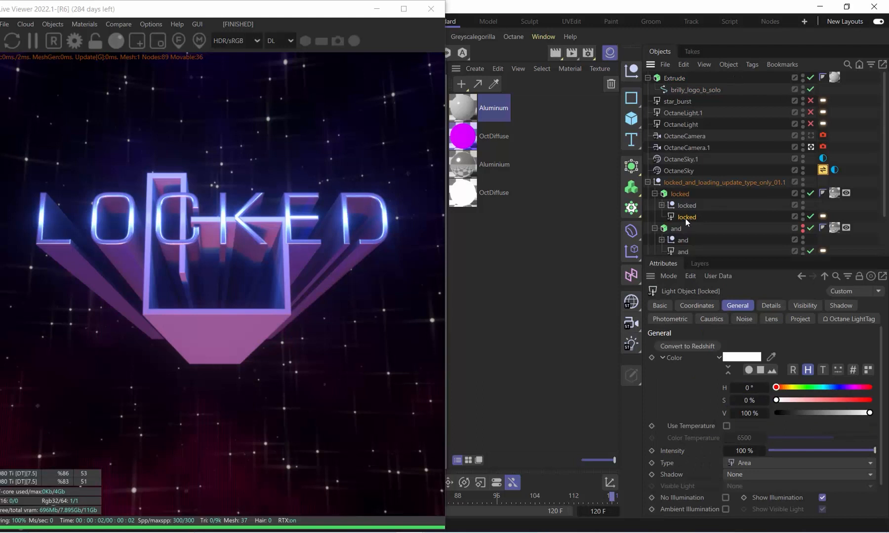
pyautogui.moveTo(685, 218); pyautogui.dragTo(686, 74)
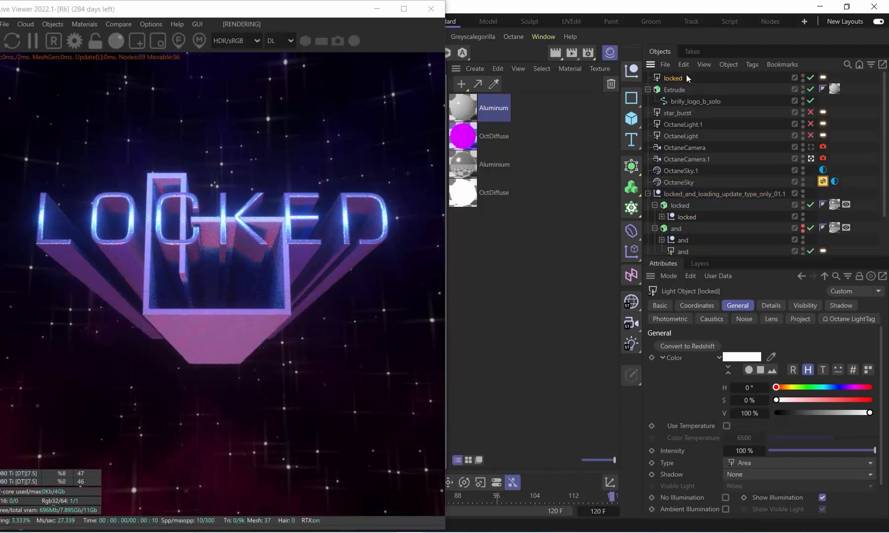
pyautogui.click(810, 78)
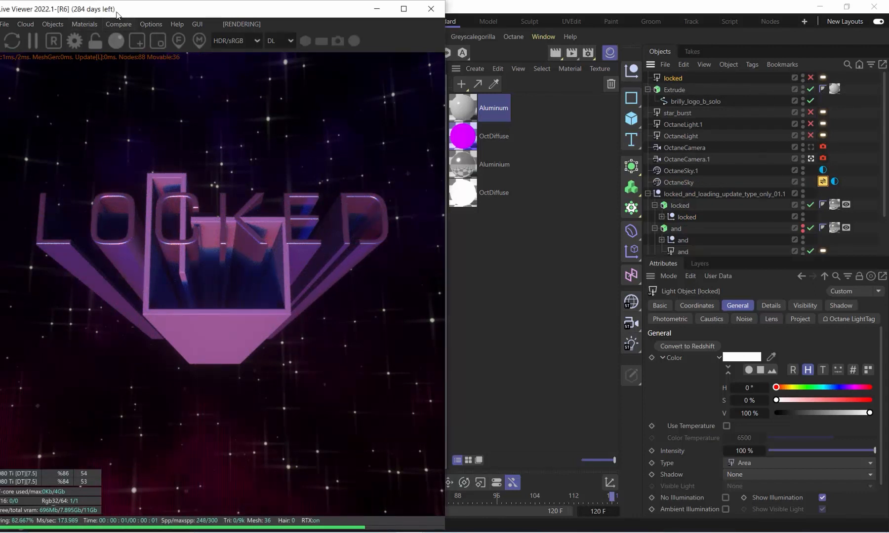
# Add a new Octane area light to the scene from the Live Viewer
pyautogui.moveTo(118, 15); pyautogui.dragTo(141, 17)
pyautogui.click(69, 26)
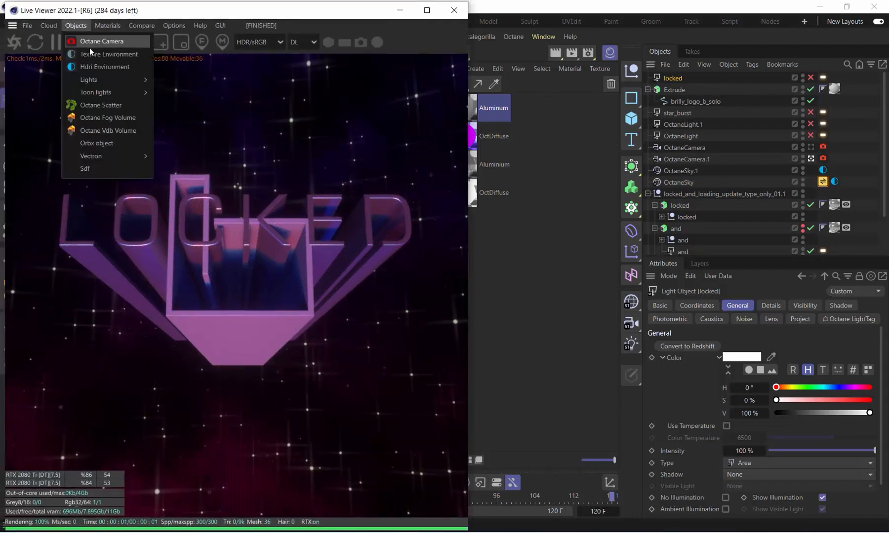
pyautogui.moveTo(111, 85)
pyautogui.click(193, 110)
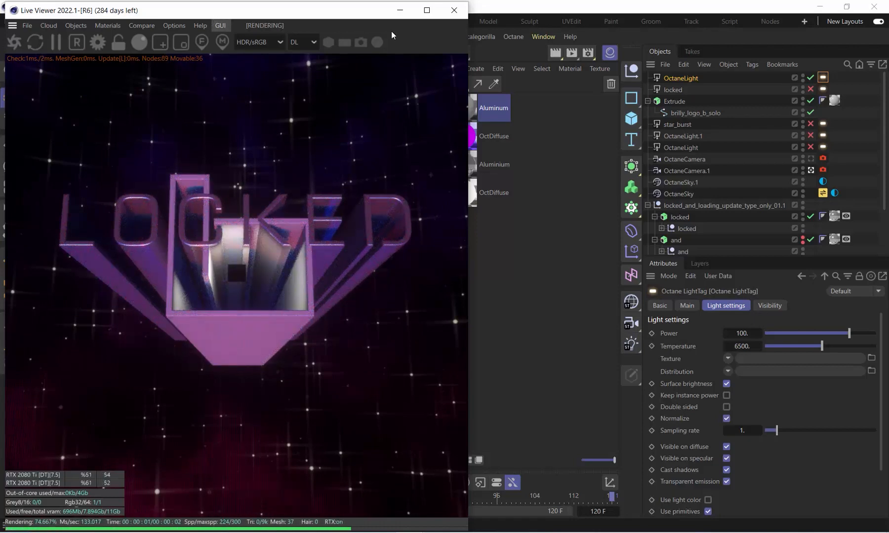
# Hide the Material Manager and place the Live Viewer so that the perspective viewport is uncovered
pyautogui.moveTo(215, 14); pyautogui.dragTo(651, 33)
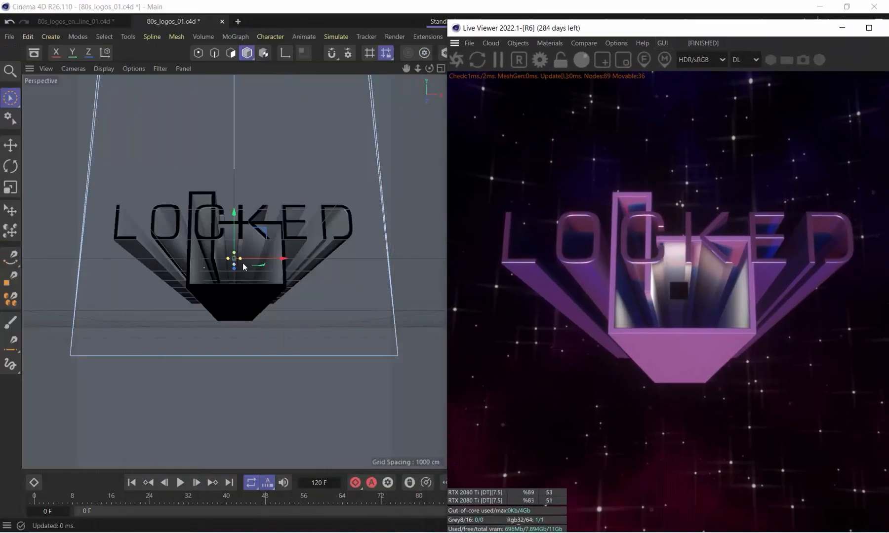
pyautogui.moveTo(626, 34); pyautogui.dragTo(454, 97)
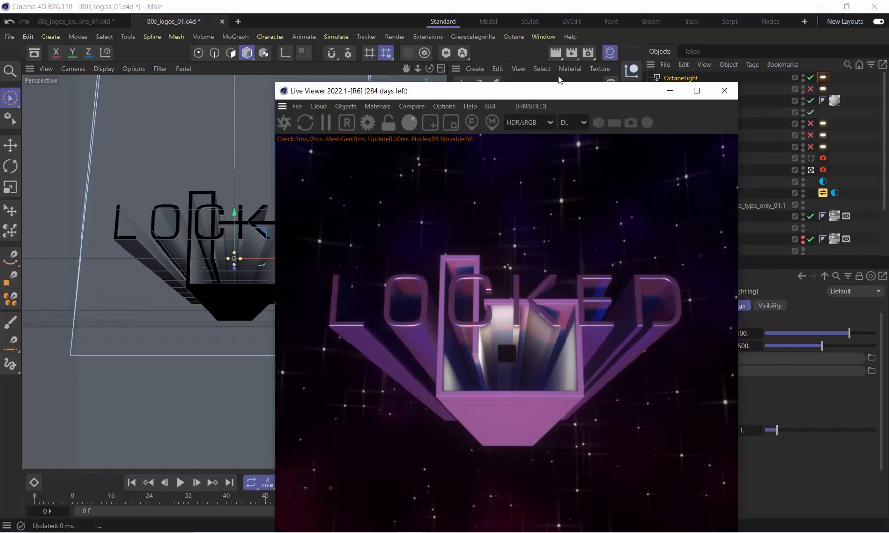
pyautogui.moveTo(558, 91); pyautogui.dragTo(405, 79)
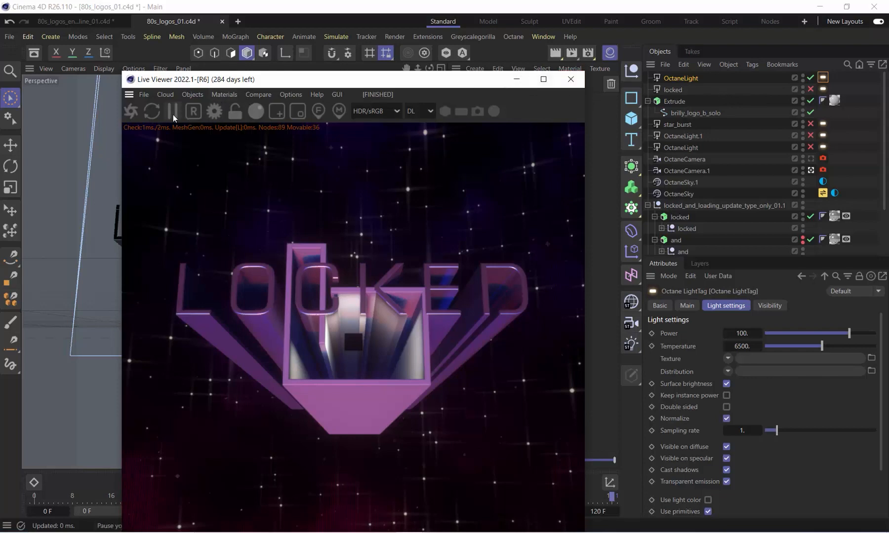
pyautogui.moveTo(259, 80); pyautogui.dragTo(339, 195)
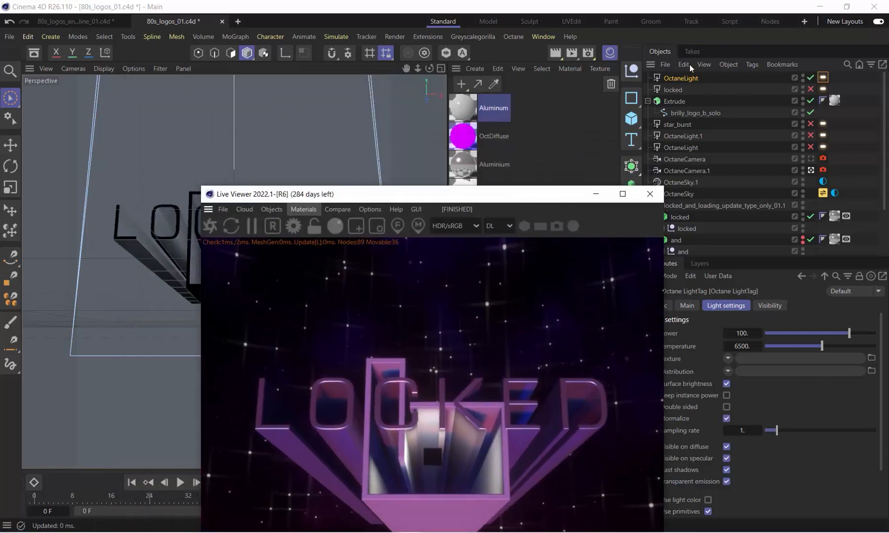
pyautogui.click(610, 54)
pyautogui.moveTo(439, 197); pyautogui.dragTo(724, 110)
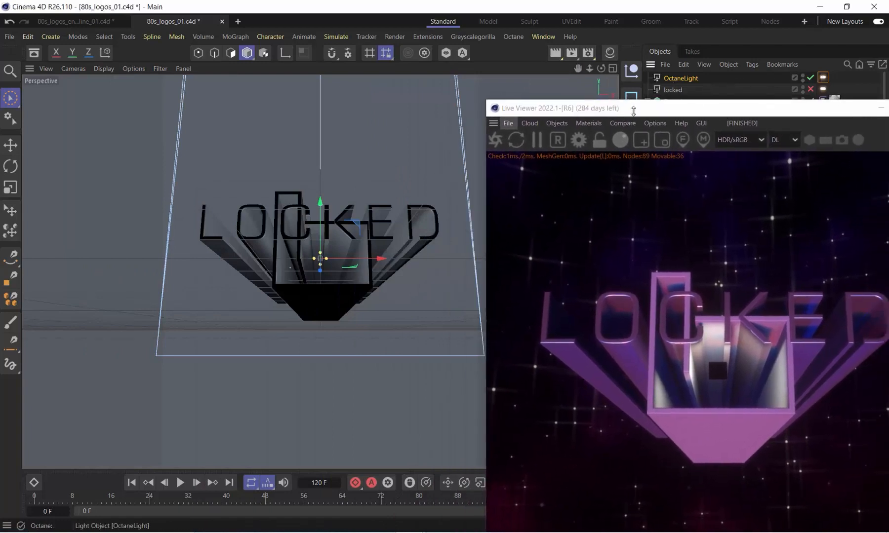
# Raise the new OctaneLight slightly and widen it horizontally until it spans beyond the LOCKED text
pyautogui.moveTo(320, 271); pyautogui.dragTo(316, 265)
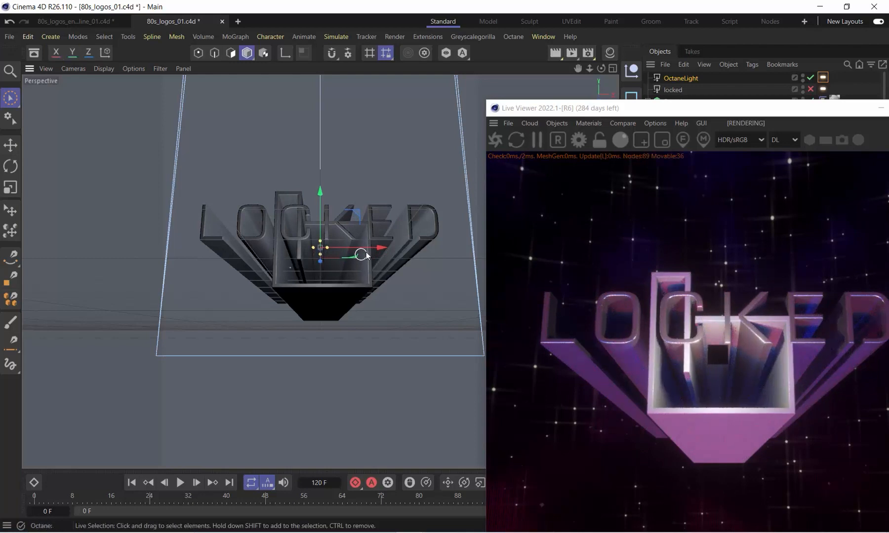
pyautogui.moveTo(425, 245); pyautogui.dragTo(443, 246)
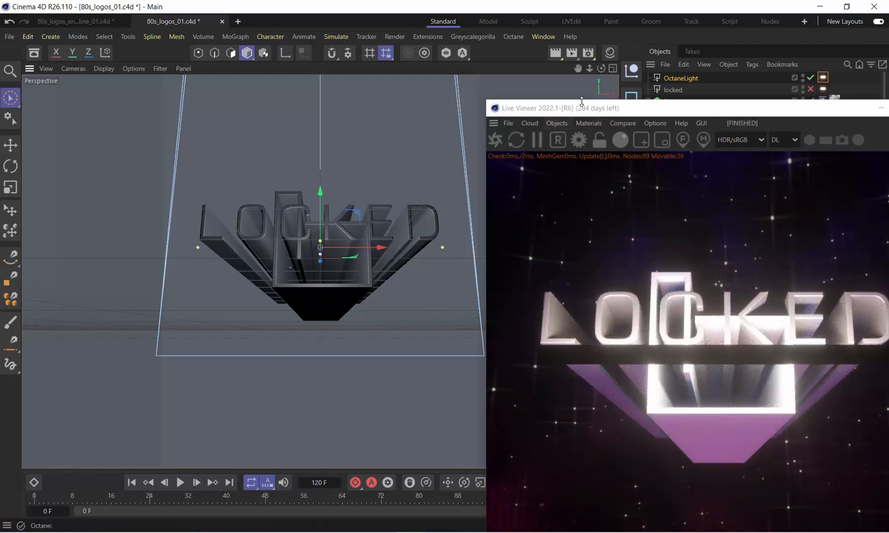
pyautogui.moveTo(581, 108); pyautogui.dragTo(147, 57)
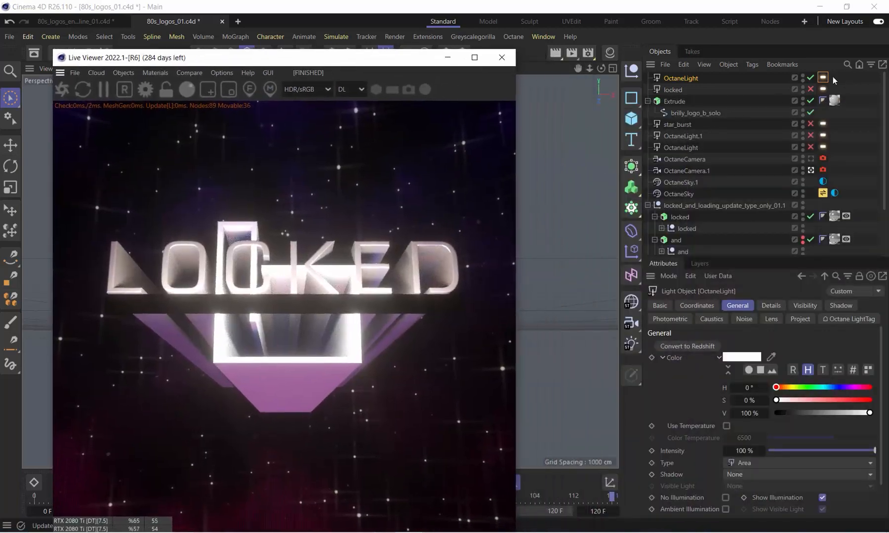
# Hide the locked text extrude and lower the new OctaneLight's power to about 11.47
pyautogui.click(803, 216)
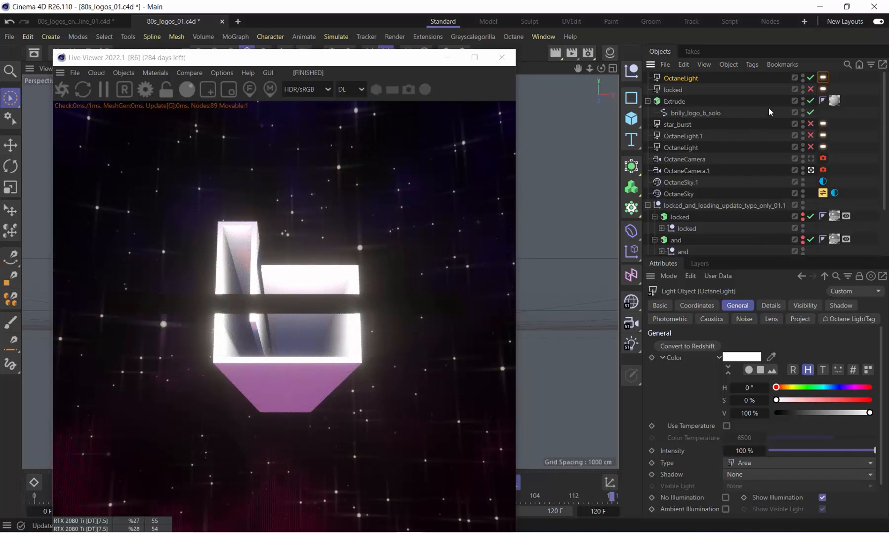
pyautogui.click(823, 78)
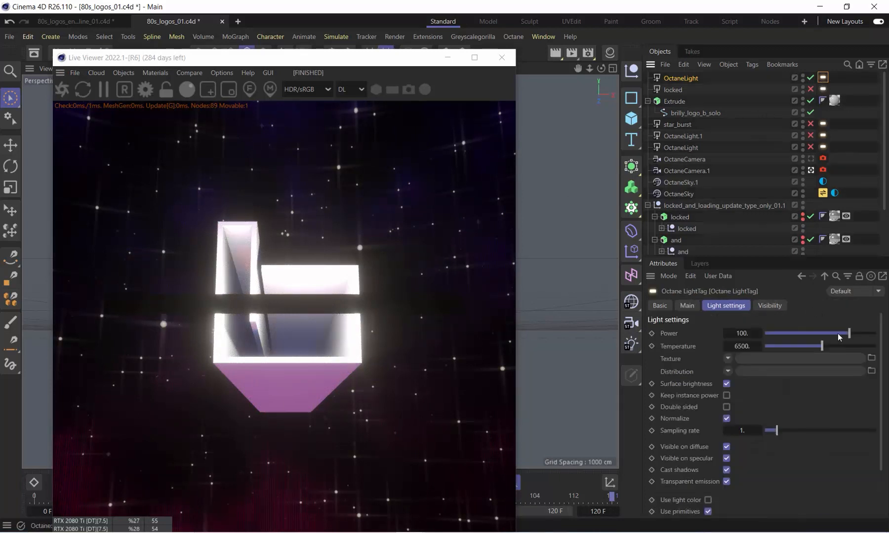
pyautogui.moveTo(849, 335); pyautogui.dragTo(836, 333)
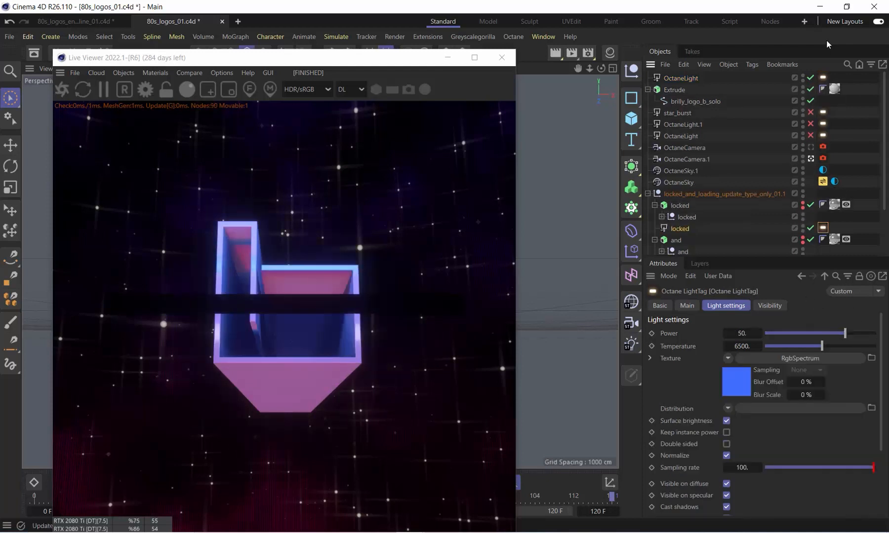
# Turn off camera visibility and shadow visibility in the new OctaneLight's light tag
pyautogui.click(823, 78)
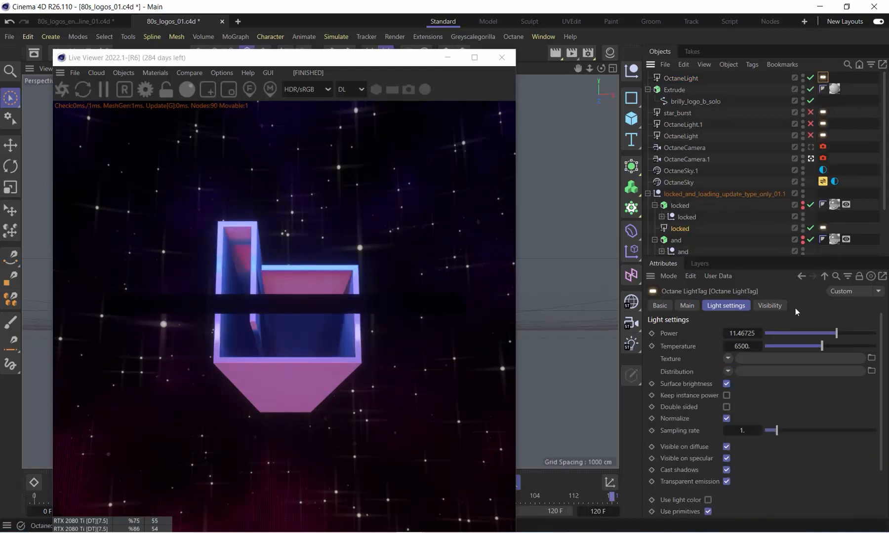
pyautogui.click(765, 306)
pyautogui.click(713, 334)
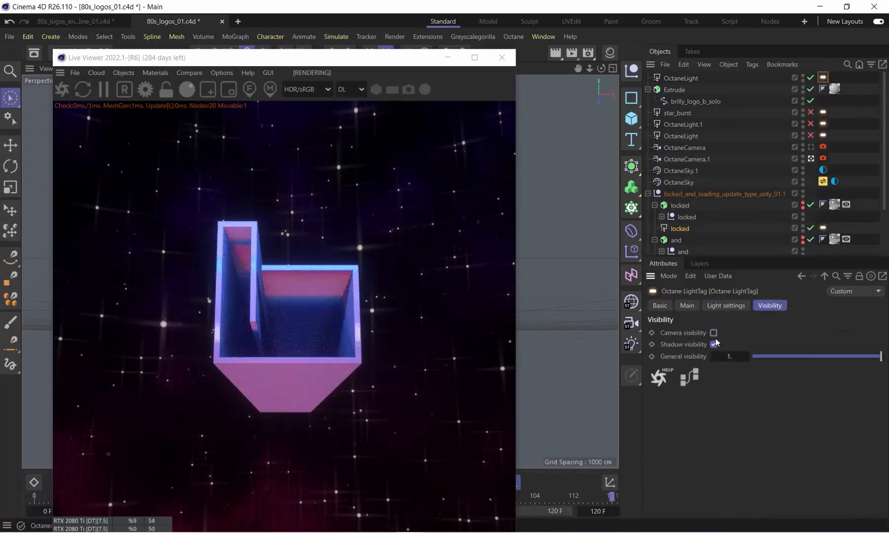
pyautogui.click(714, 344)
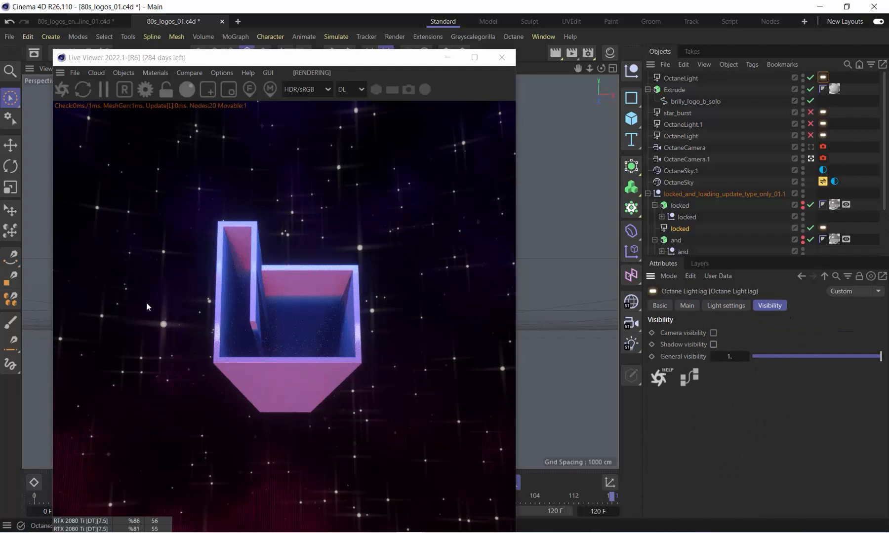
# Assign an RgbSpectrum shader as the new OctaneLight's texture and open its colour settings
pyautogui.click(821, 80)
pyautogui.click(726, 306)
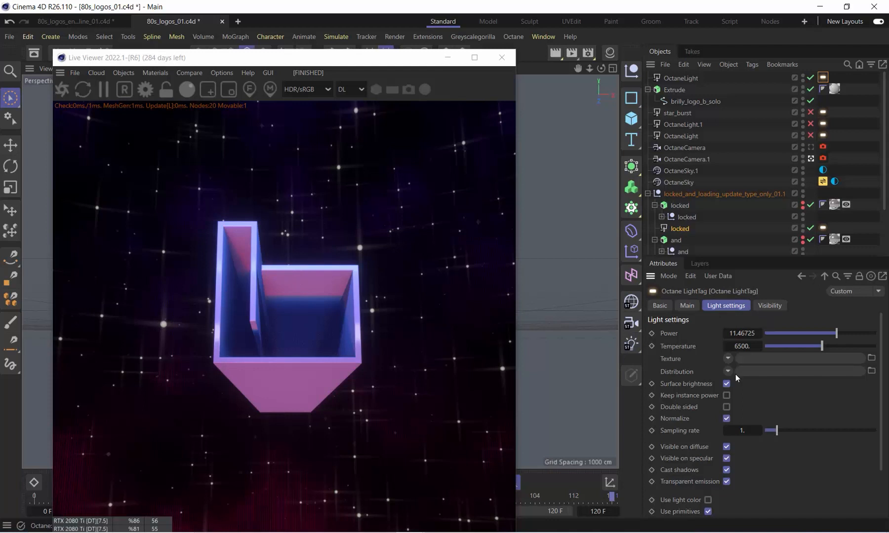
pyautogui.click(727, 358)
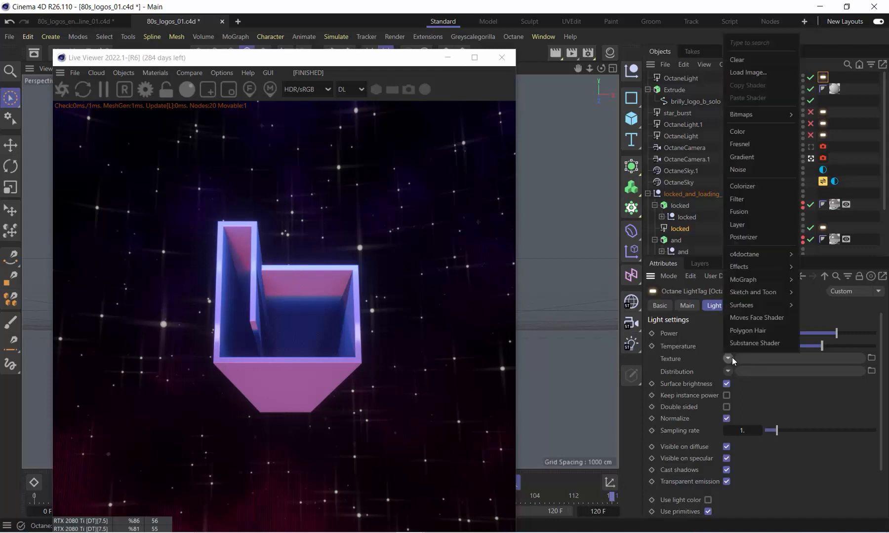
pyautogui.moveTo(758, 257)
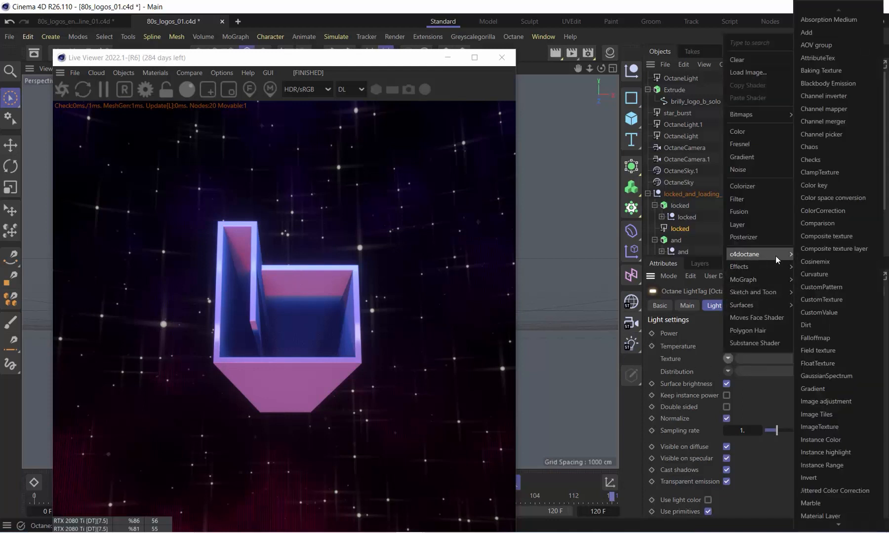
pyautogui.scroll(-5, 834, 515)
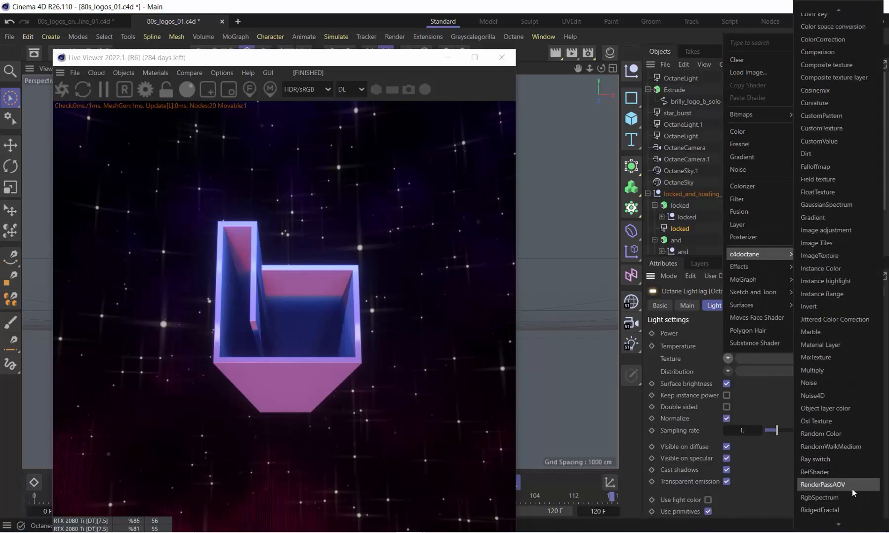
pyautogui.click(842, 498)
pyautogui.click(733, 378)
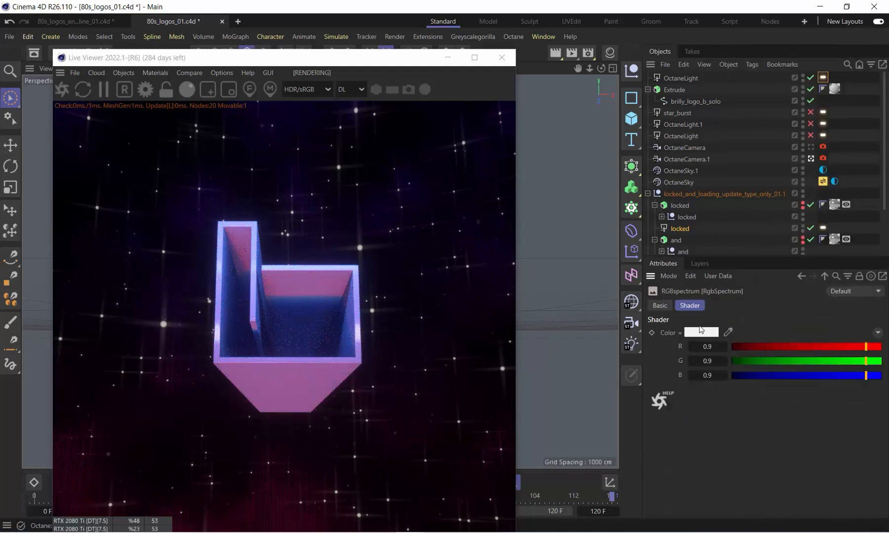
# Set the light's RgbSpectrum colour to a bright blue of RGB 0, 174, 255
pyautogui.click(696, 334)
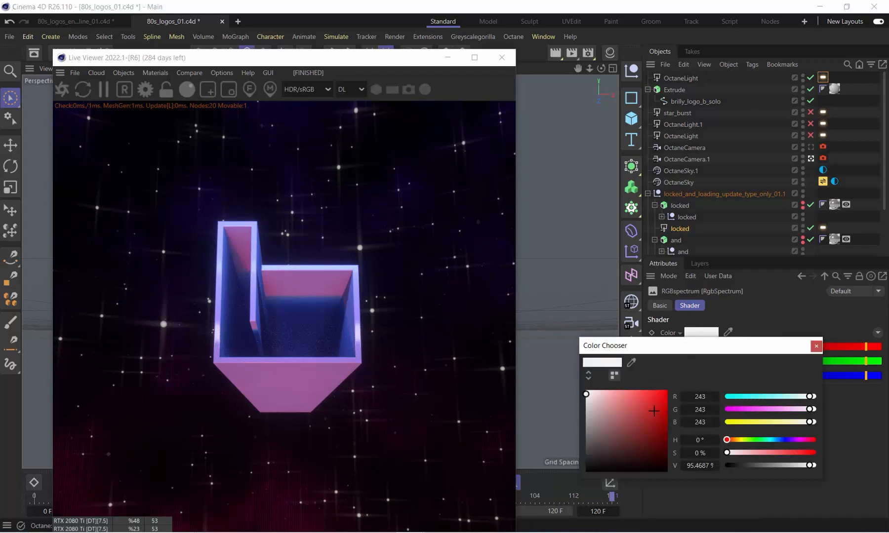
pyautogui.moveTo(772, 394); pyautogui.dragTo(744, 397)
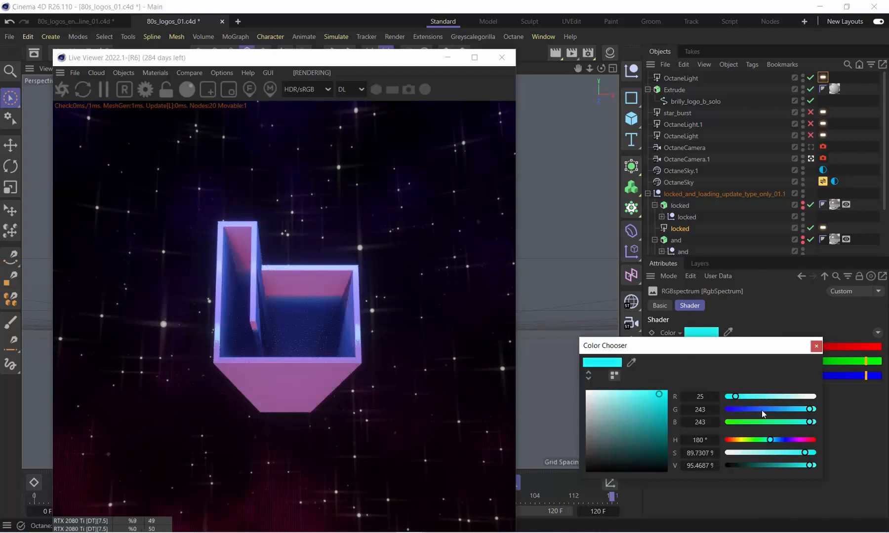
pyautogui.click(774, 441)
pyautogui.moveTo(657, 398); pyautogui.dragTo(667, 390)
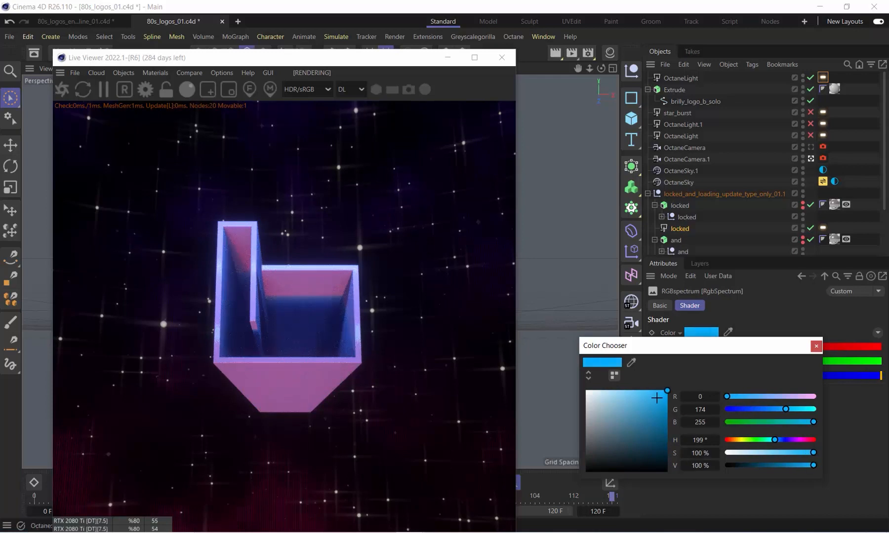
pyautogui.click(816, 346)
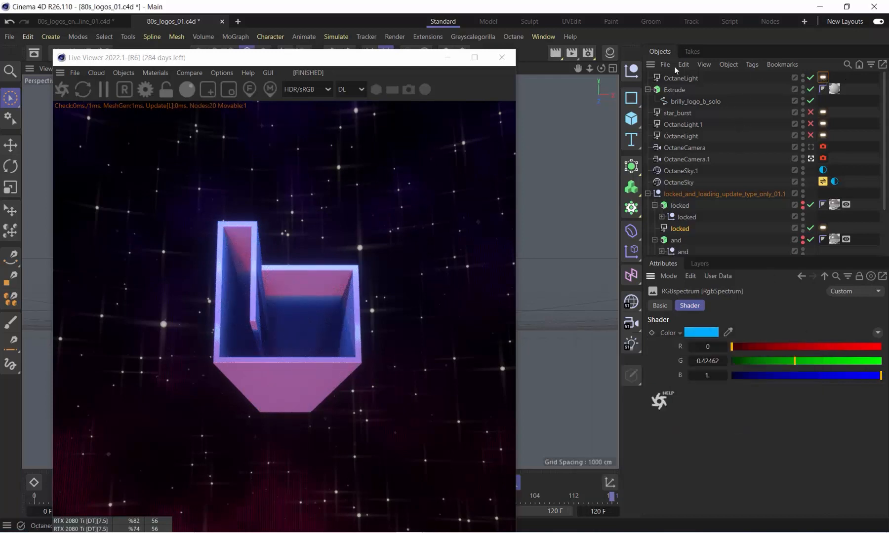
# Select the new OctaneLight and shift it slightly lower in front of the logo
pyautogui.click(686, 79)
pyautogui.moveTo(361, 67); pyautogui.dragTo(712, 74)
pyautogui.moveTo(357, 216); pyautogui.dragTo(323, 265)
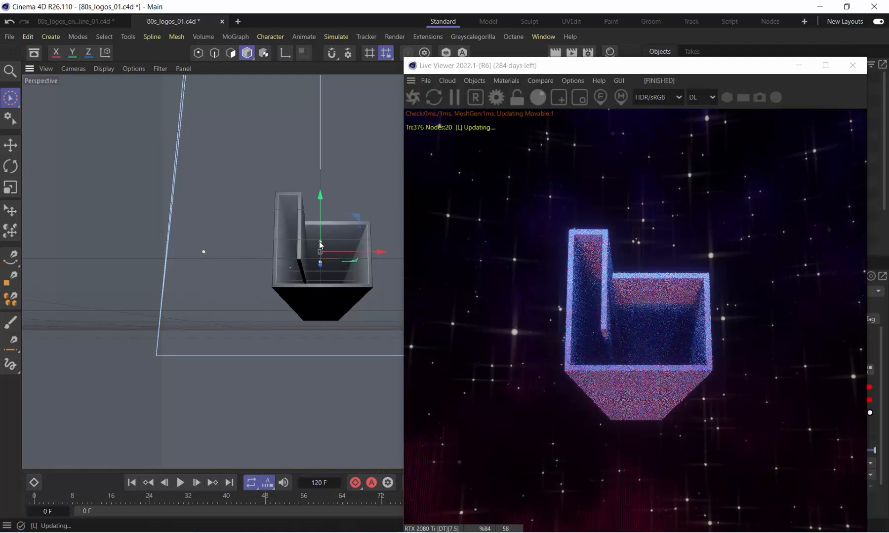
pyautogui.moveTo(567, 73); pyautogui.dragTo(198, 40)
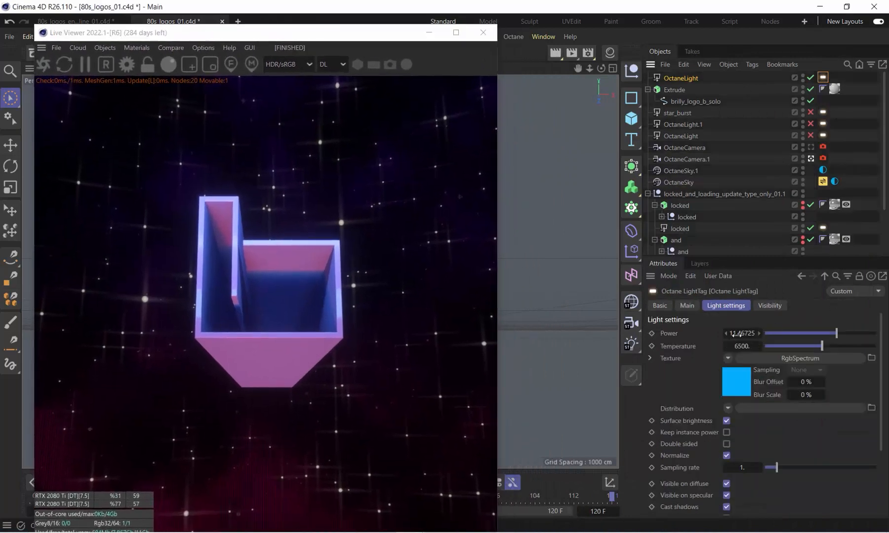
# Raise the blue OctaneLight's power to 50 and uncover the viewport again
pyautogui.click(733, 334)
pyautogui.write('50')
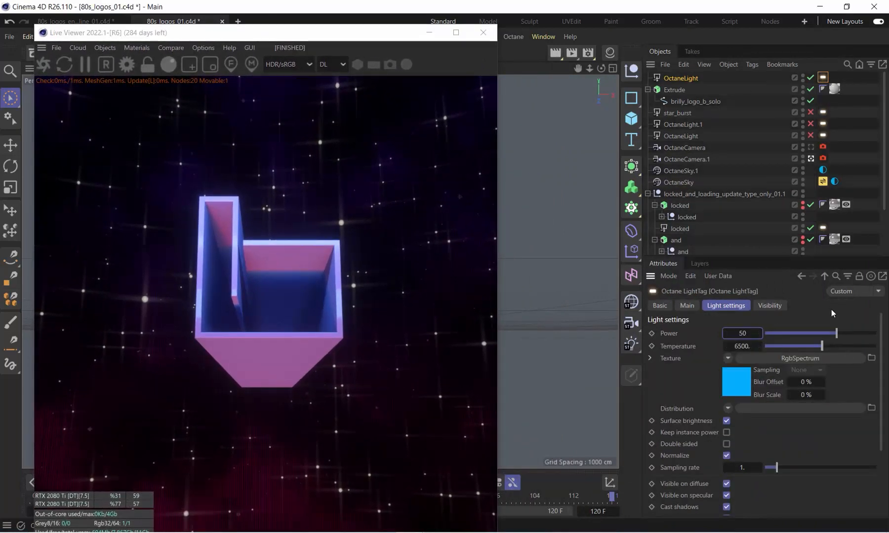
pyautogui.press('Return')
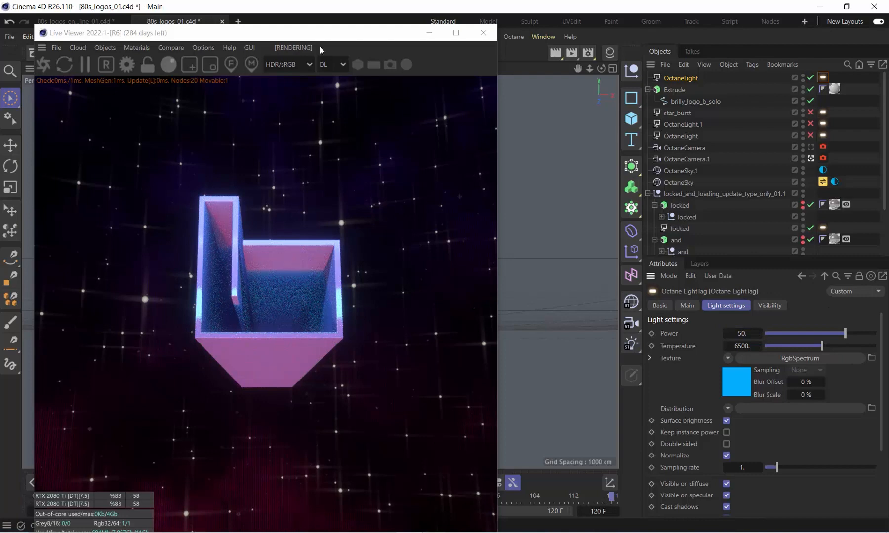
pyautogui.moveTo(321, 48); pyautogui.dragTo(662, 149)
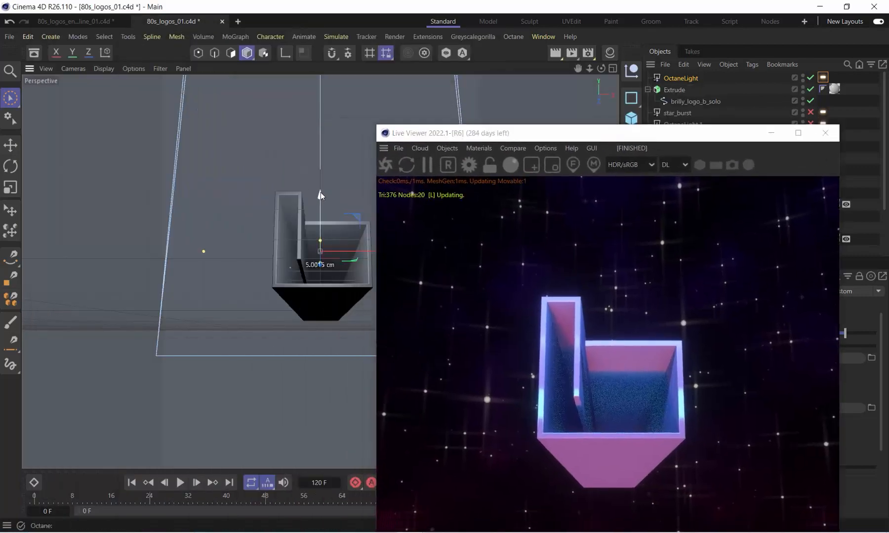
# Raise the blue OctaneLight slightly in front of the logo and move the render preview clear of the object list
pyautogui.moveTo(321, 193); pyautogui.dragTo(320, 182)
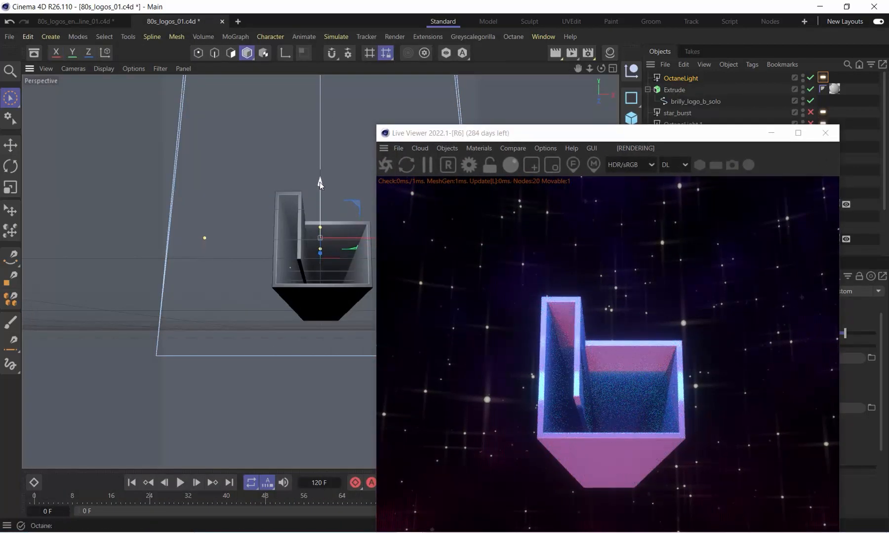
pyautogui.moveTo(539, 135); pyautogui.dragTo(224, 39)
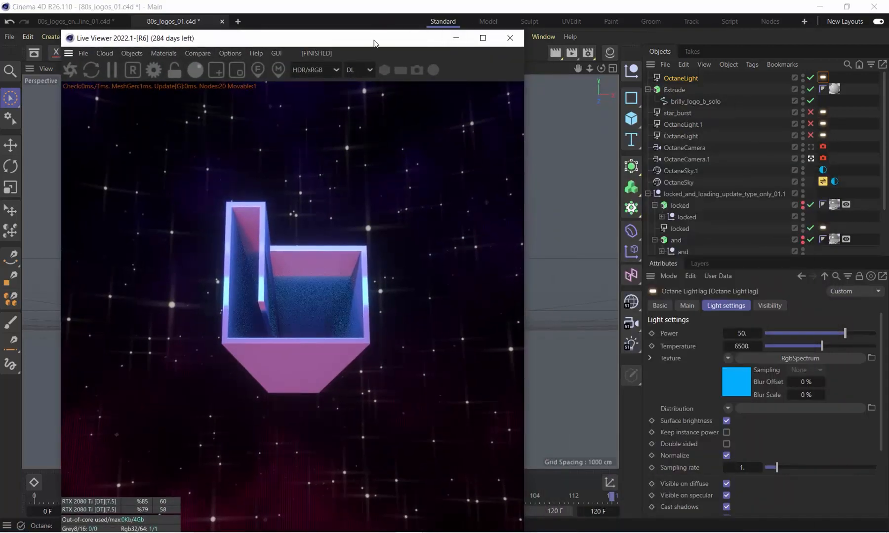
pyautogui.moveTo(374, 43); pyautogui.dragTo(314, 21)
# Set the Aluminum material's specular colour to a light grey of RGB 208, 208, 208
pyautogui.click(609, 53)
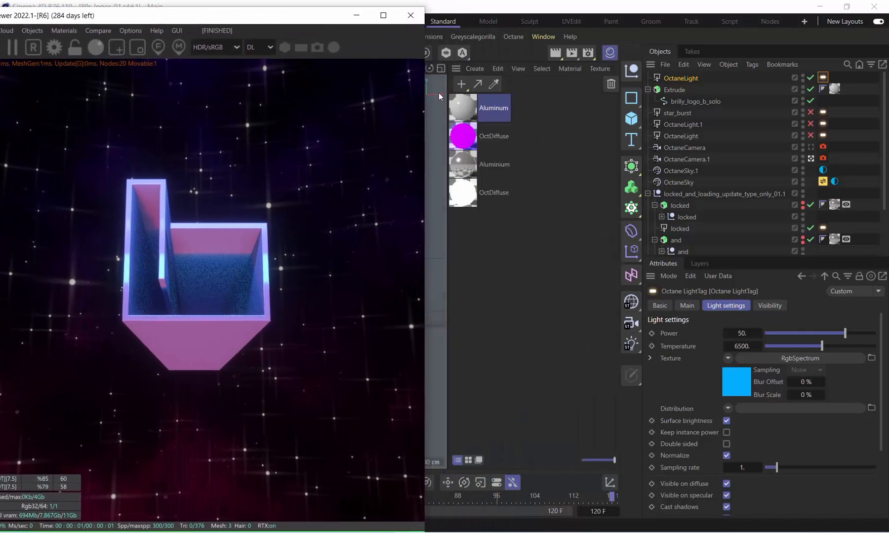
pyautogui.doubleClick(463, 108)
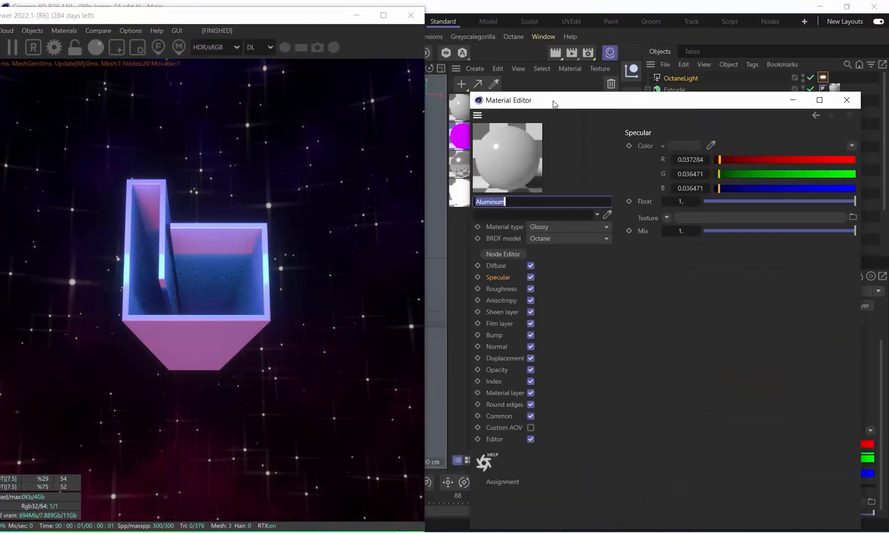
pyautogui.moveTo(553, 101); pyautogui.dragTo(377, 71)
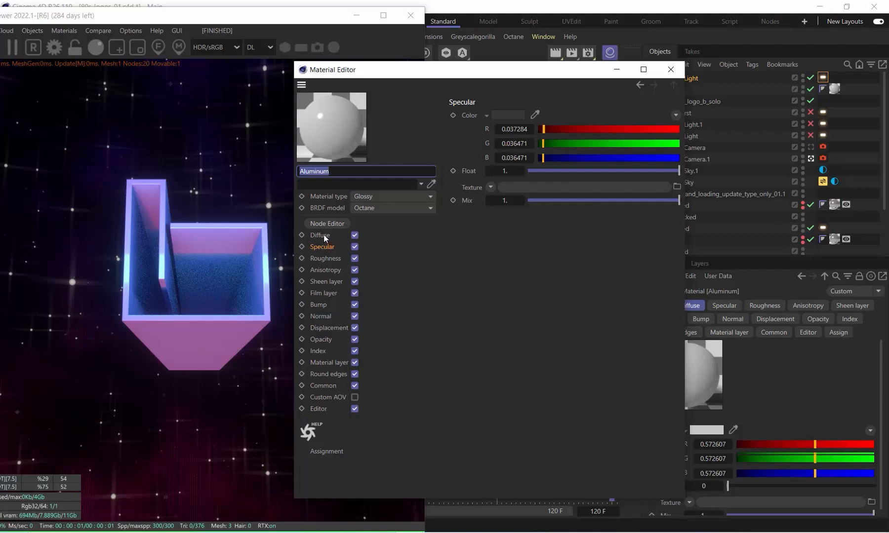
pyautogui.click(323, 248)
pyautogui.click(517, 114)
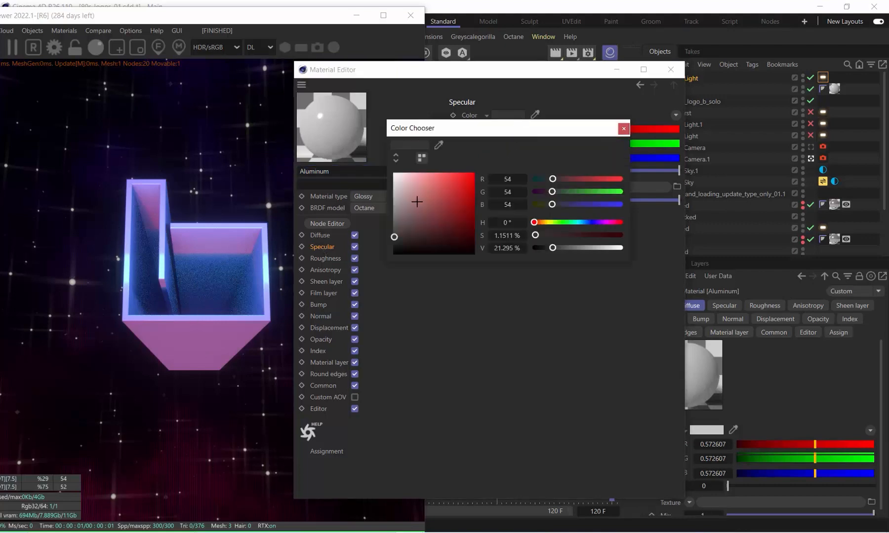
pyautogui.moveTo(394, 237)
pyautogui.mouseDown()
pyautogui.moveTo(393, 197)
pyautogui.moveTo(392, 235)
pyautogui.mouseUp()
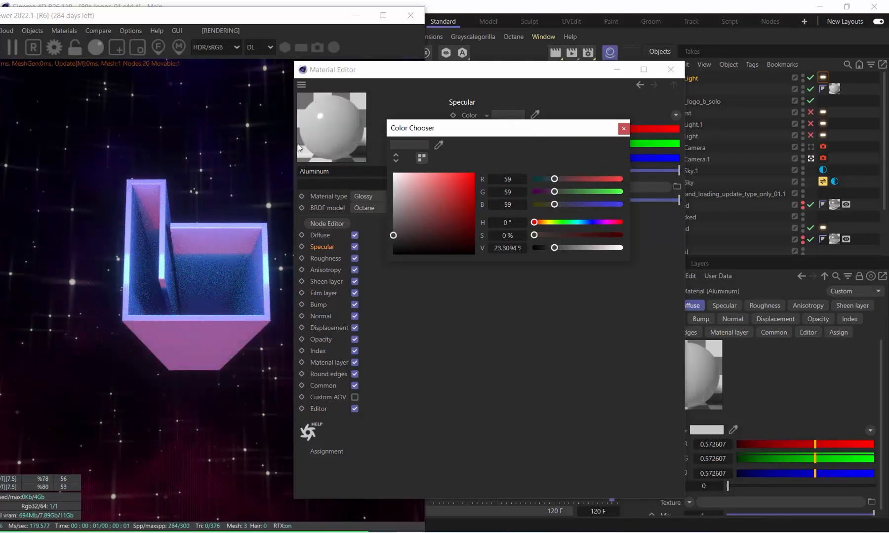
pyautogui.moveTo(392, 211); pyautogui.dragTo(393, 188)
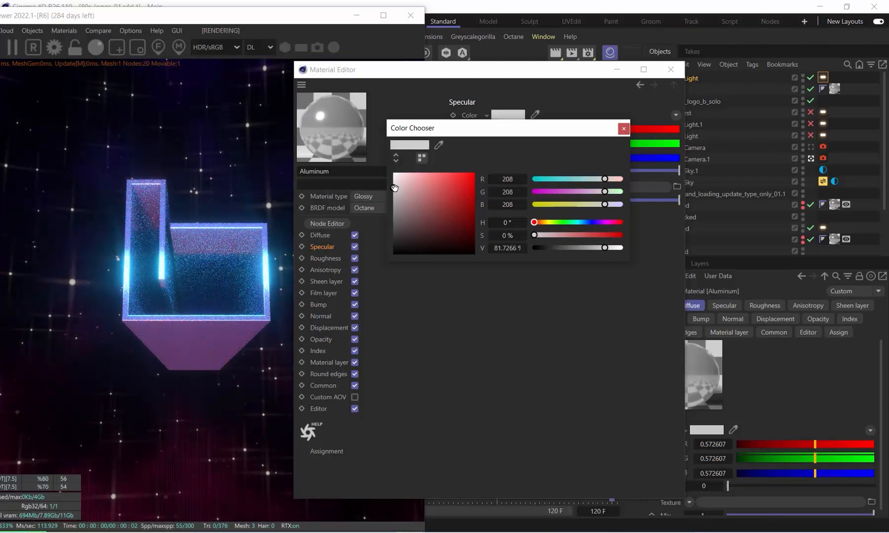
pyautogui.click(624, 128)
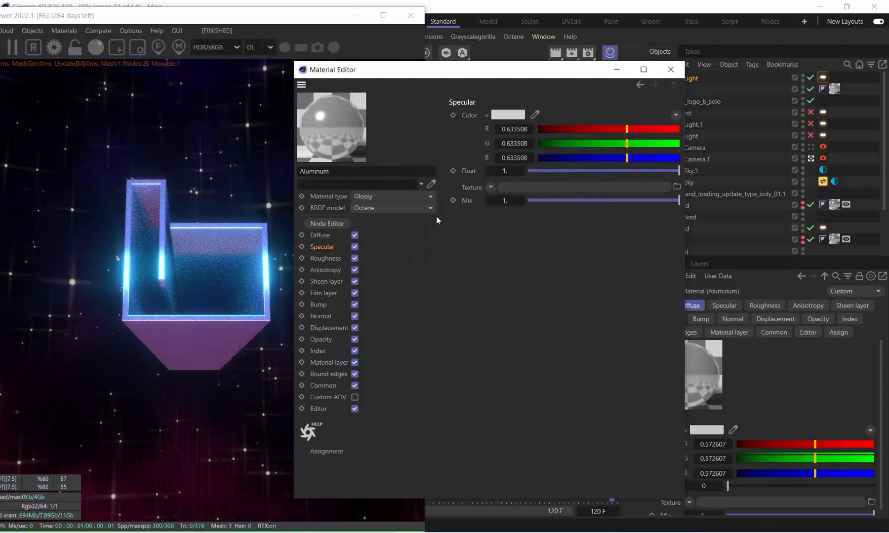
# Set the Aluminum material's diffuse colour to a mid grey of RGB 109, 109, 109 and close the material editor
pyautogui.click(322, 236)
pyautogui.click(510, 115)
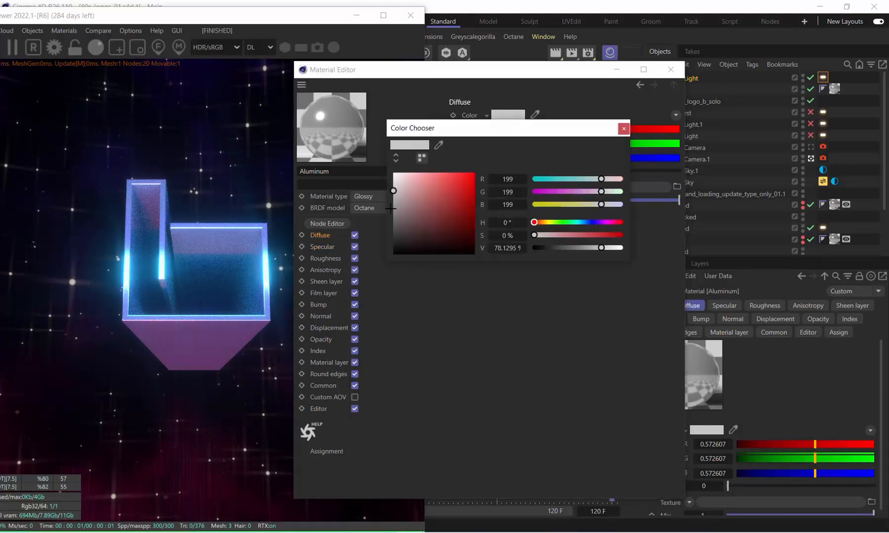
pyautogui.moveTo(393, 190); pyautogui.dragTo(393, 220)
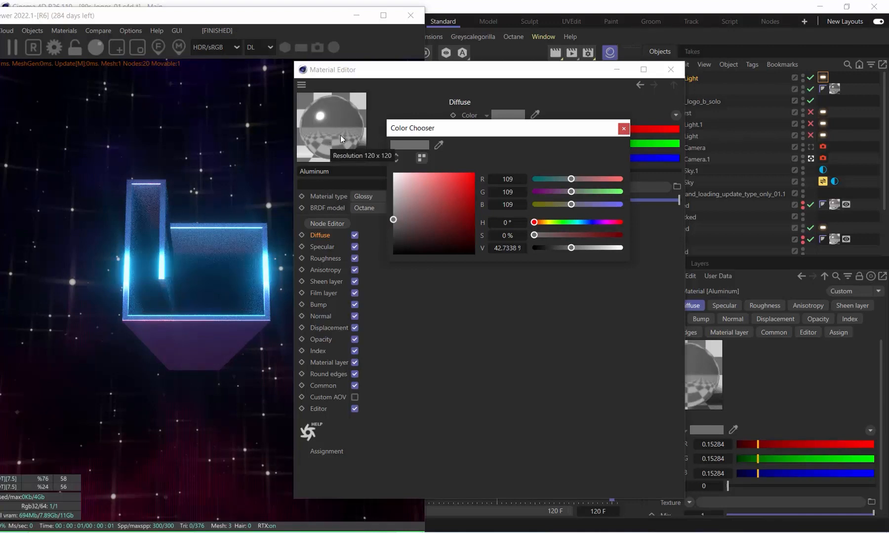
pyautogui.click(623, 128)
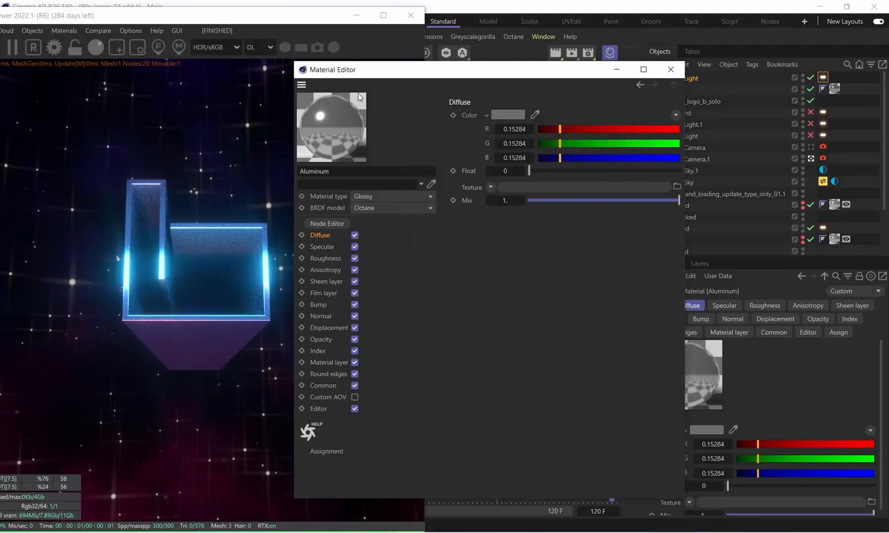
pyautogui.click(671, 69)
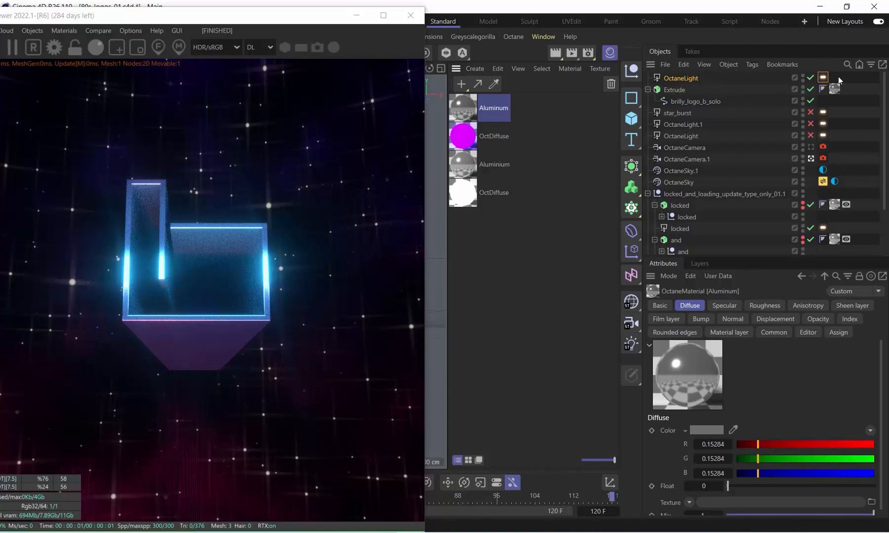
# Enlarge the blue OctaneLight's area in width and height and raise it slightly in front of the logo
pyautogui.click(676, 77)
pyautogui.moveTo(195, 19); pyautogui.dragTo(673, 17)
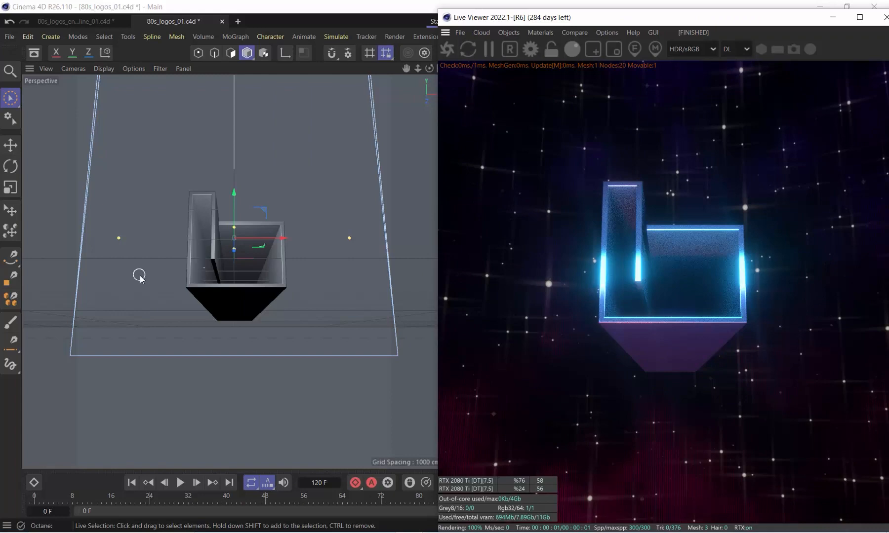
pyautogui.click(234, 227)
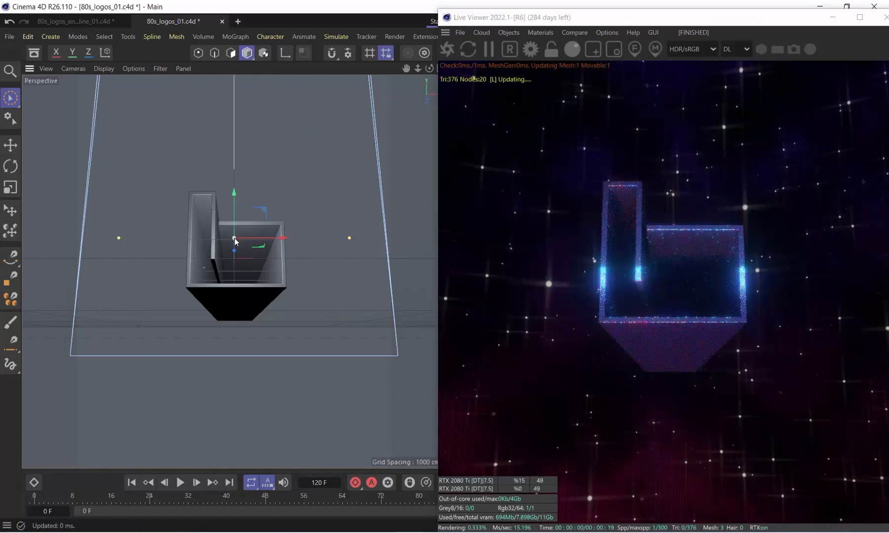
pyautogui.moveTo(234, 239)
pyautogui.mouseDown()
pyautogui.moveTo(234, 211)
pyautogui.moveTo(236, 237)
pyautogui.mouseUp()
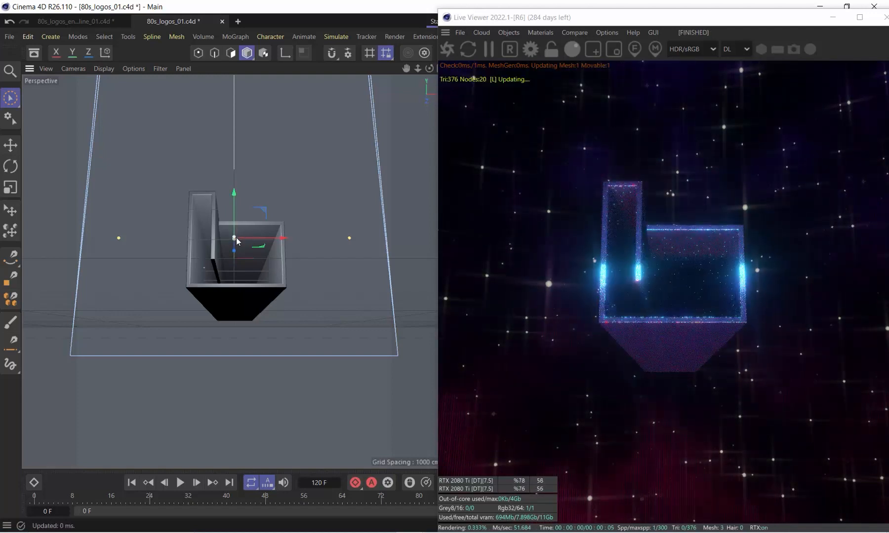
pyautogui.moveTo(350, 239); pyautogui.dragTo(372, 237)
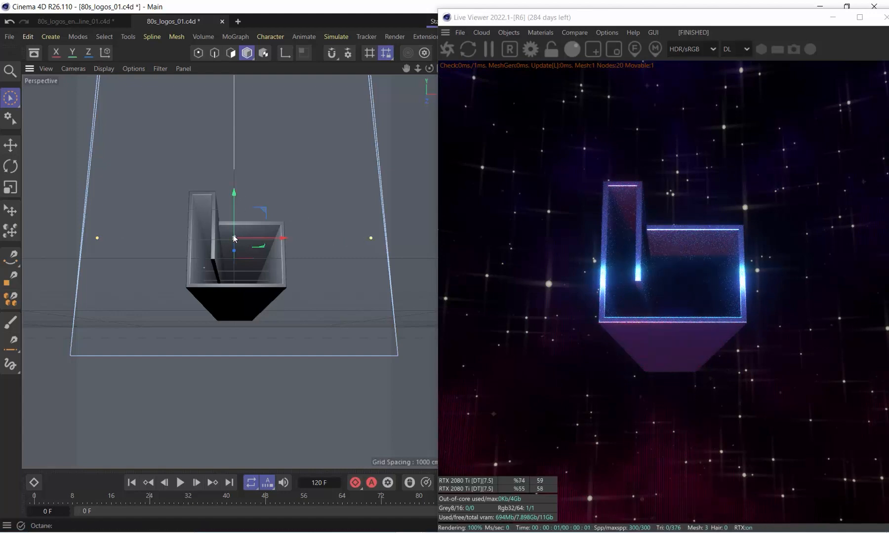
pyautogui.moveTo(235, 239); pyautogui.dragTo(235, 216)
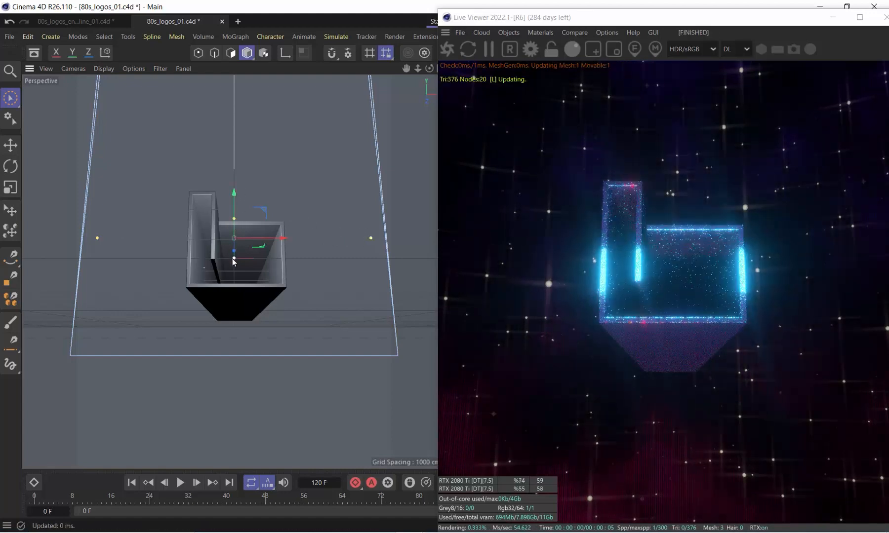
pyautogui.moveTo(233, 197); pyautogui.dragTo(233, 187)
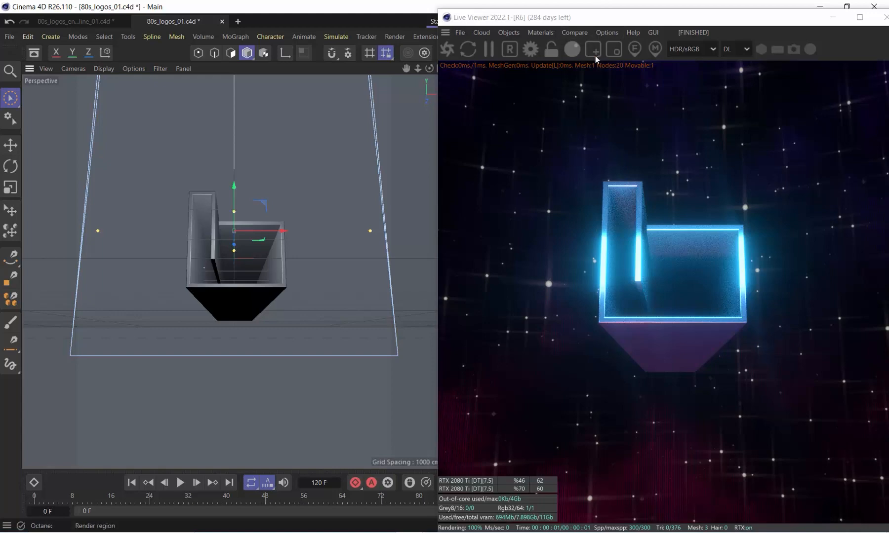
# Enable the disabled OctaneLight listed below OctaneLight.1 to light the logo's underside in pink
pyautogui.moveTo(573, 18); pyautogui.dragTo(152, 18)
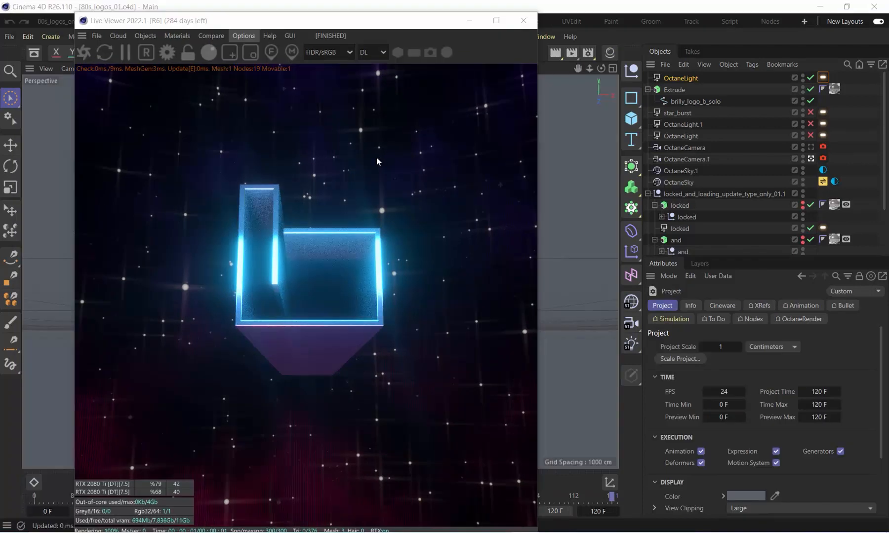
pyautogui.moveTo(349, 27); pyautogui.dragTo(374, 26)
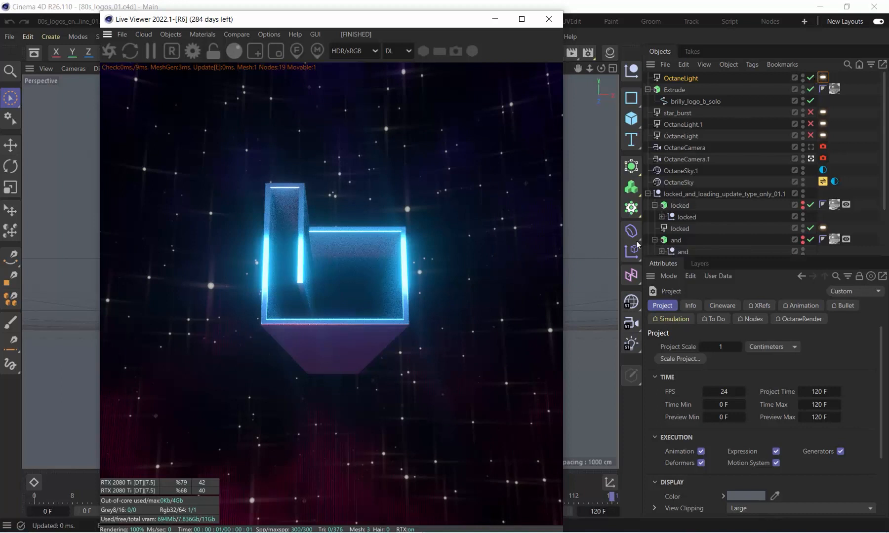
pyautogui.click(685, 137)
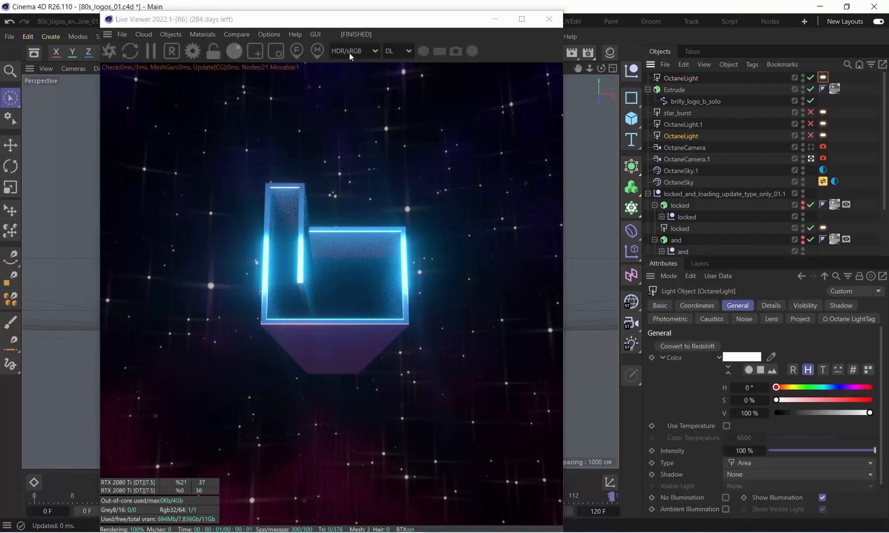
pyautogui.click(810, 135)
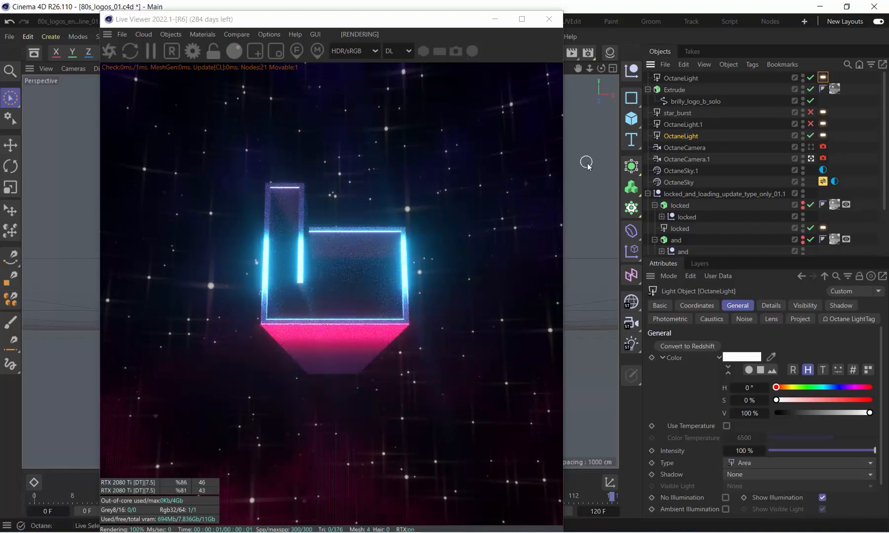
# Move the pink OctaneLight vertically, trying it close under the logo before lowering it well below the base
pyautogui.moveTo(336, 20); pyautogui.dragTo(664, 220)
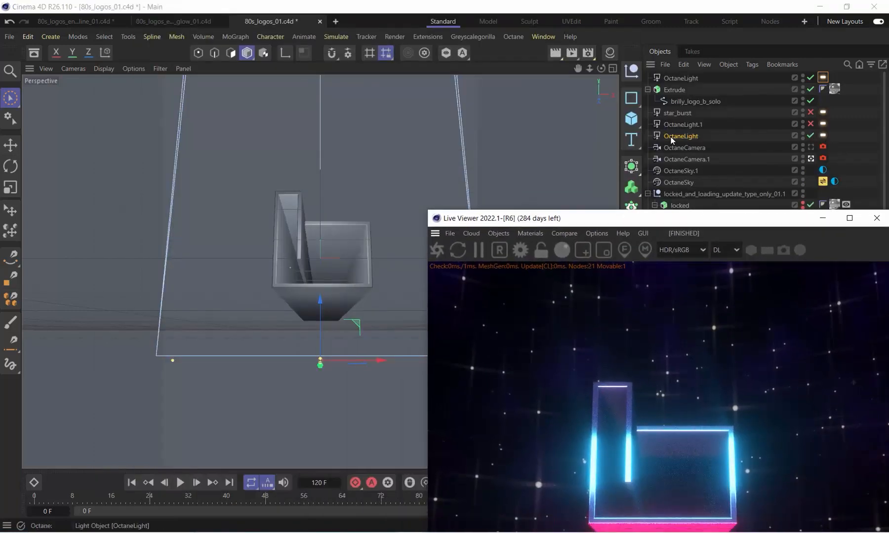
pyautogui.moveTo(319, 304); pyautogui.dragTo(308, 263)
pyautogui.moveTo(559, 218); pyautogui.dragTo(576, 44)
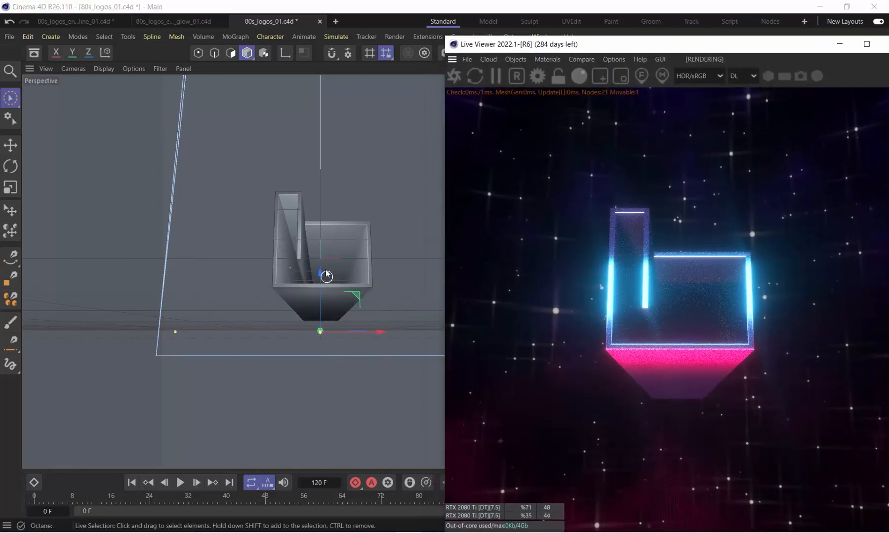
pyautogui.moveTo(326, 276); pyautogui.dragTo(315, 254)
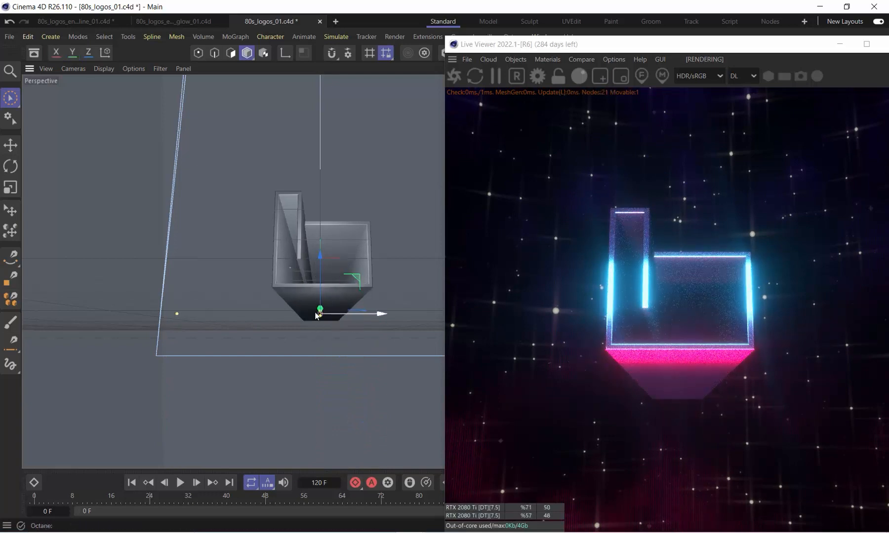
pyautogui.moveTo(321, 254); pyautogui.dragTo(321, 358)
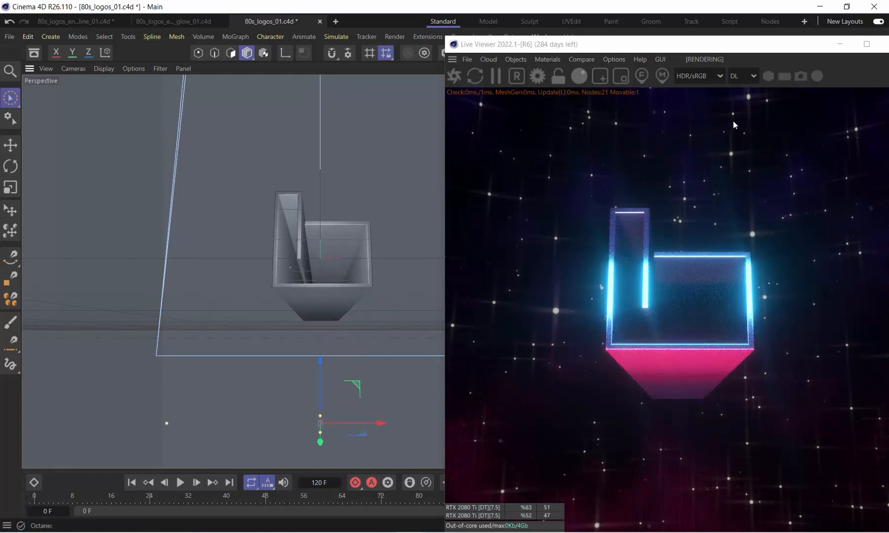
# Inspect the pink OctaneLight's tag settings, including its power, texture colour and sampling rate
pyautogui.moveTo(706, 45); pyautogui.dragTo(319, 32)
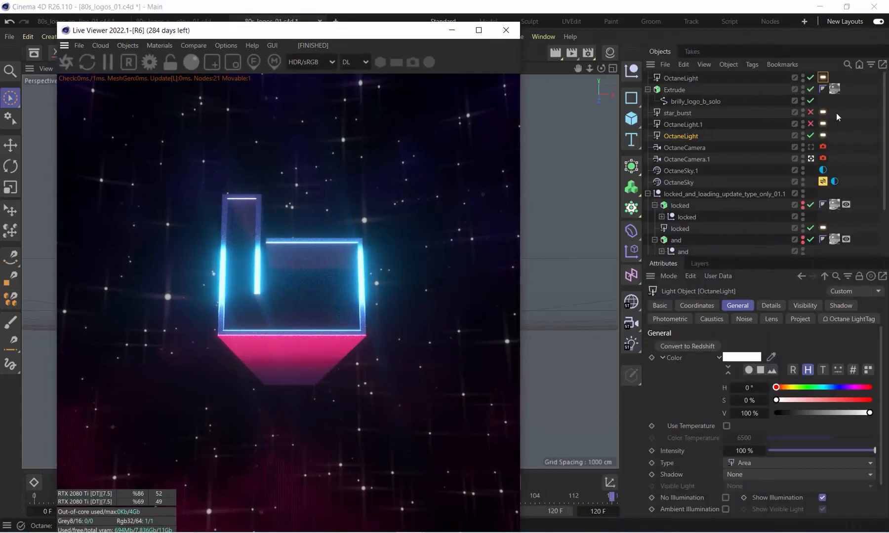
pyautogui.click(823, 136)
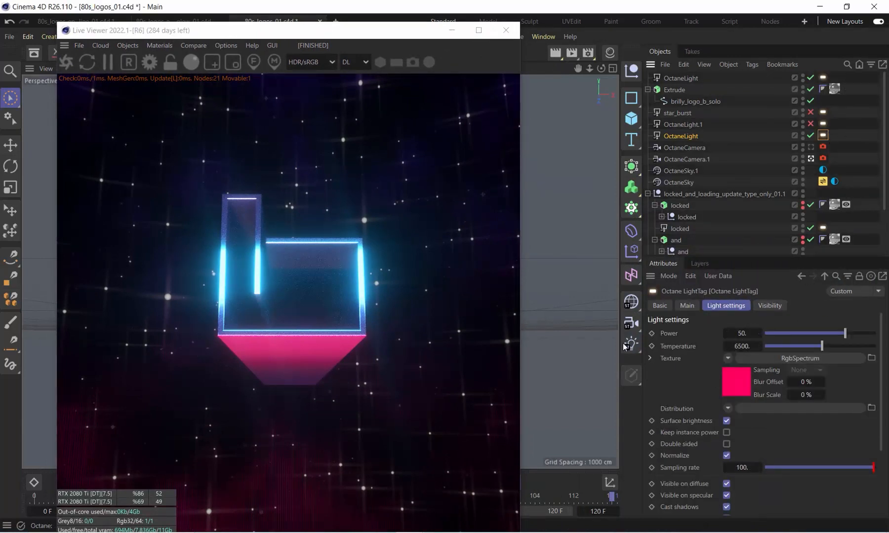
pyautogui.click(738, 383)
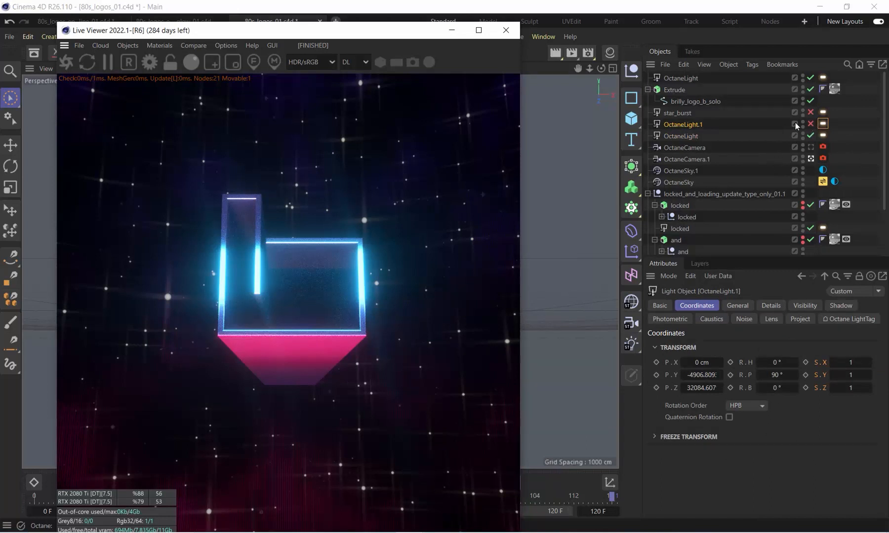
# Enable OctaneLight.1, set its Z position to 41967.607 and uncover the viewport to check its placement
pyautogui.click(810, 124)
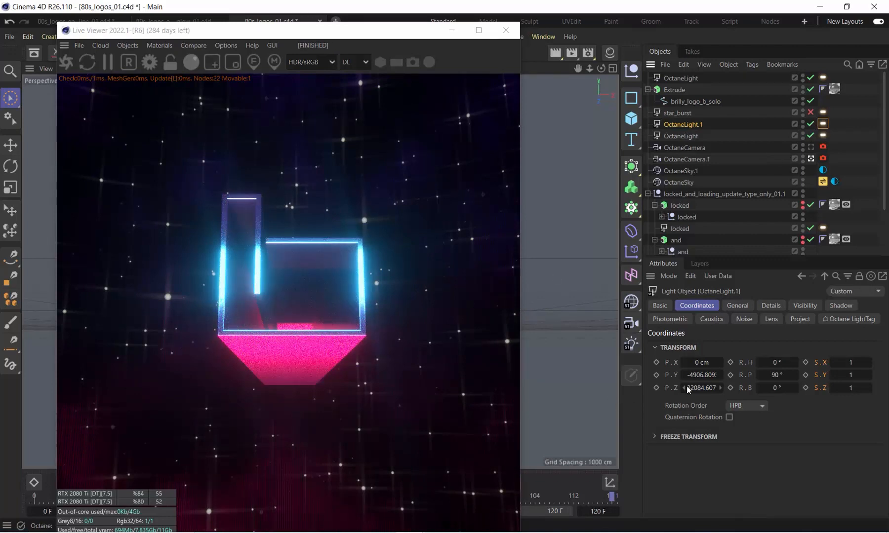
pyautogui.moveTo(686, 387); pyautogui.dragTo(709, 387)
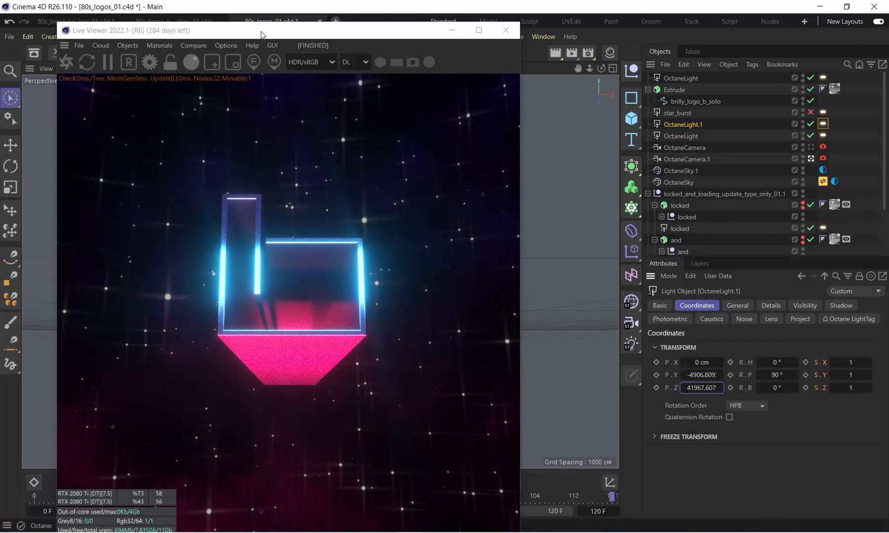
pyautogui.moveTo(260, 31); pyautogui.dragTo(671, 69)
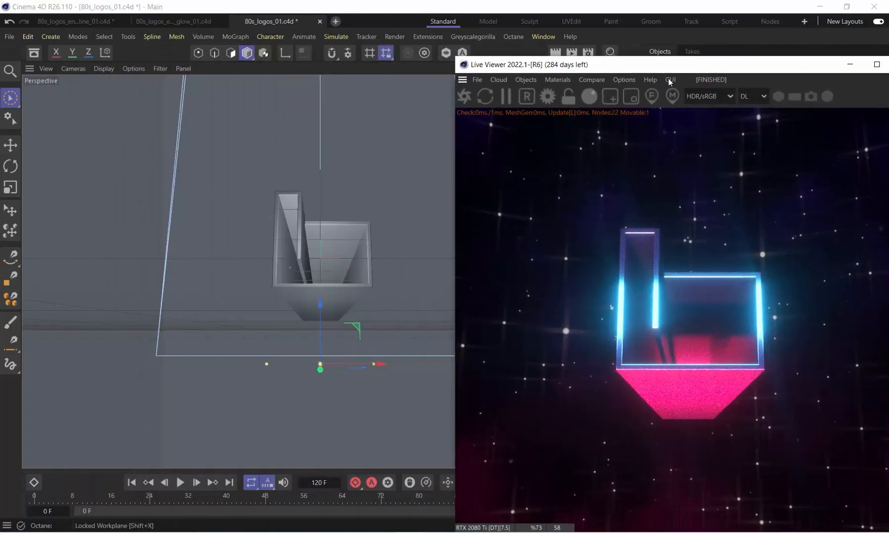
# Uncover the object list and disable OctaneLight.1 to view the logo without its pink reflection
pyautogui.moveTo(531, 67); pyautogui.dragTo(189, 35)
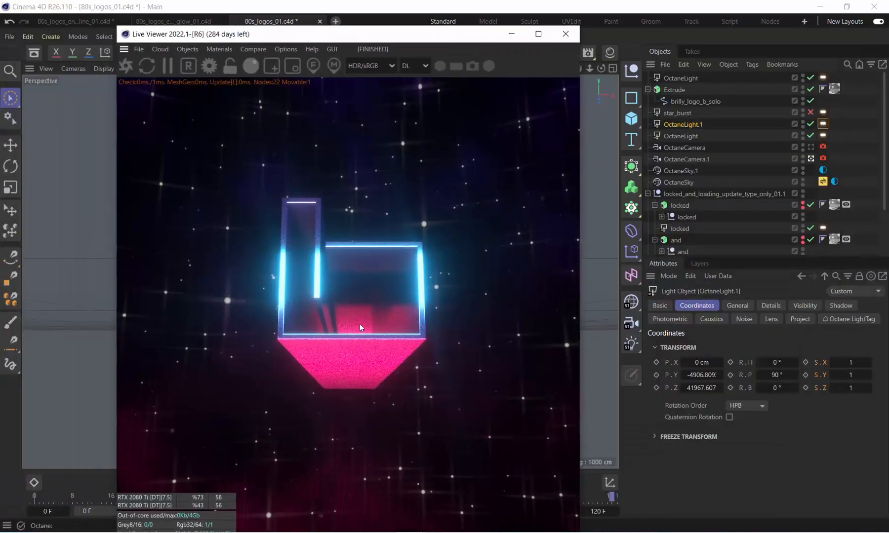
pyautogui.click(810, 123)
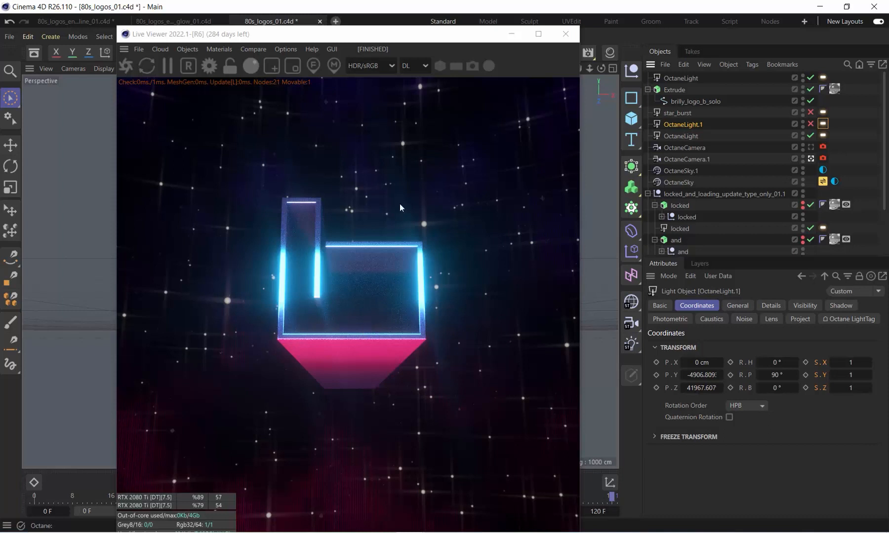
# Check the Octane kernel settings, including the kernel type, max samples and GI mode
pyautogui.moveTo(384, 34); pyautogui.dragTo(375, 19)
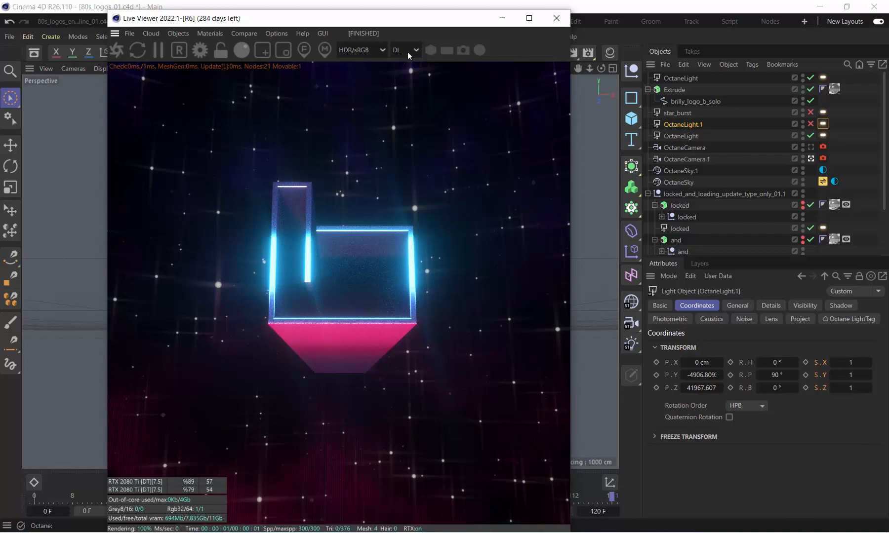
pyautogui.click(200, 49)
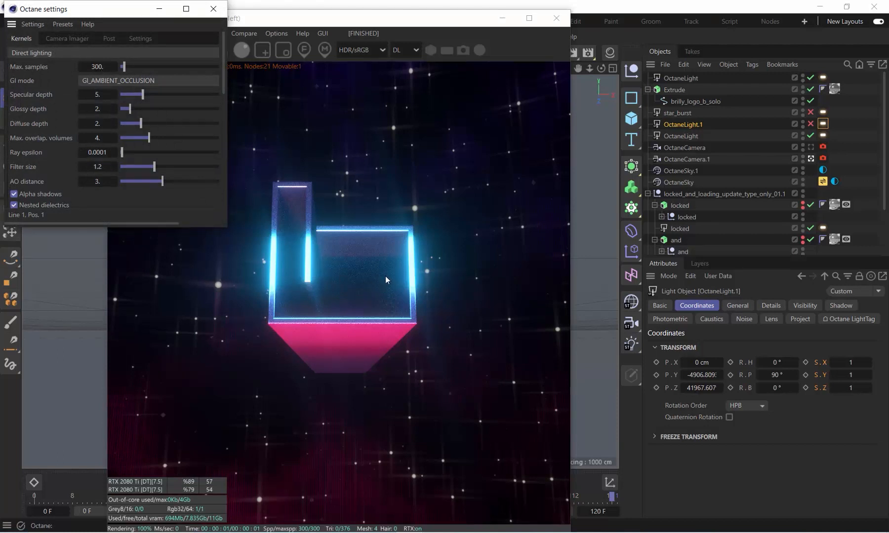
pyautogui.click(214, 9)
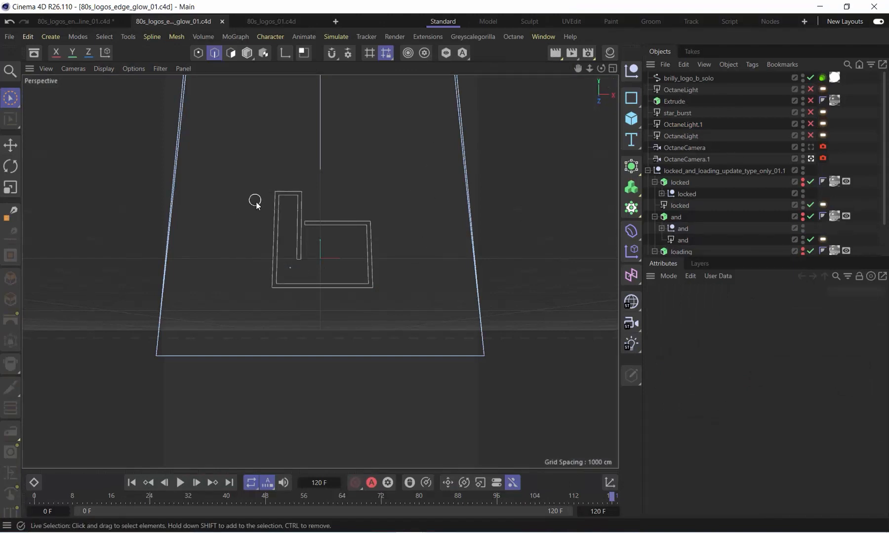
# Switch to the 80s_logos_edge_glow_01.c4d document and select the brilly_logo_b_solo spline
pyautogui.click(260, 23)
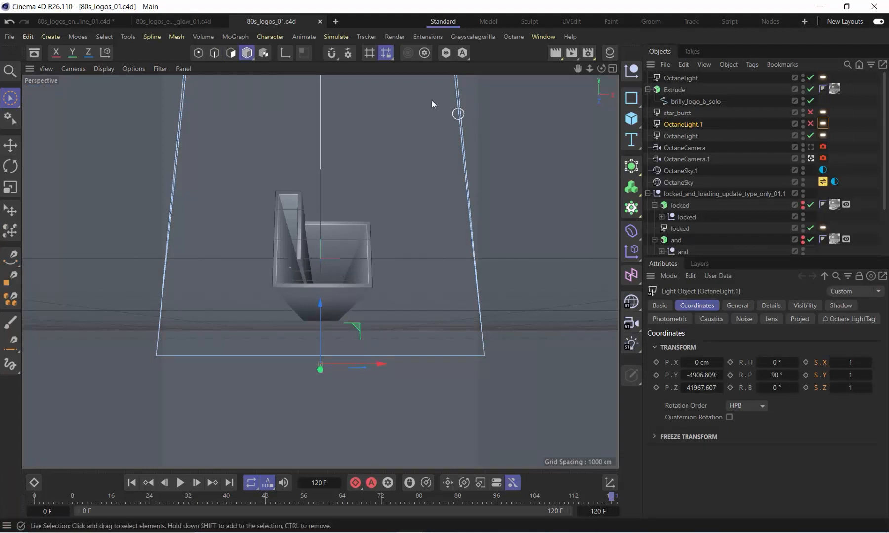
pyautogui.click(176, 22)
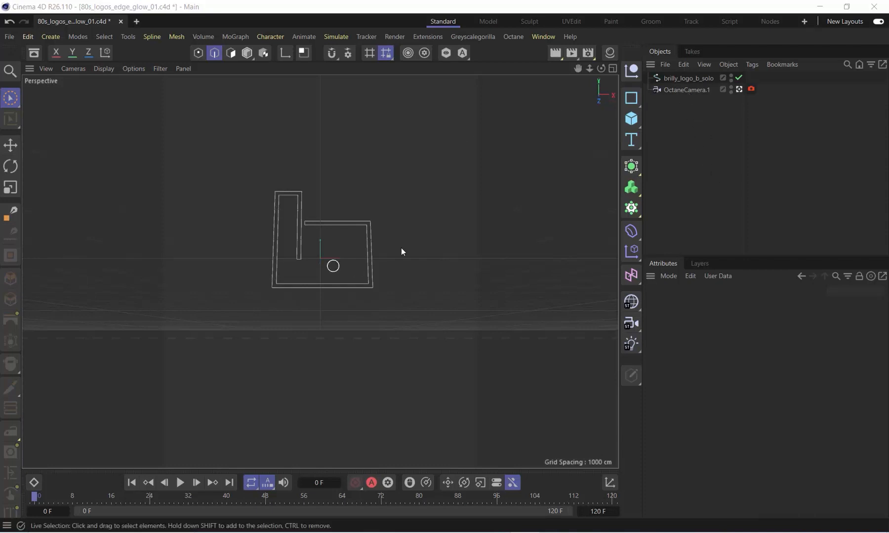
pyautogui.click(686, 78)
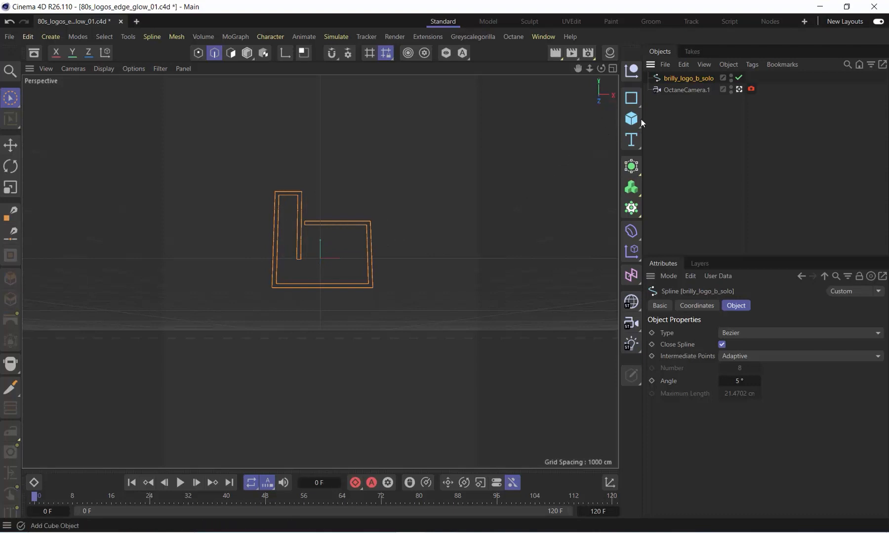
# Add a cube, scale it up until it encloses the logo spline and make it editable
pyautogui.moveTo(635, 118); pyautogui.dragTo(660, 137)
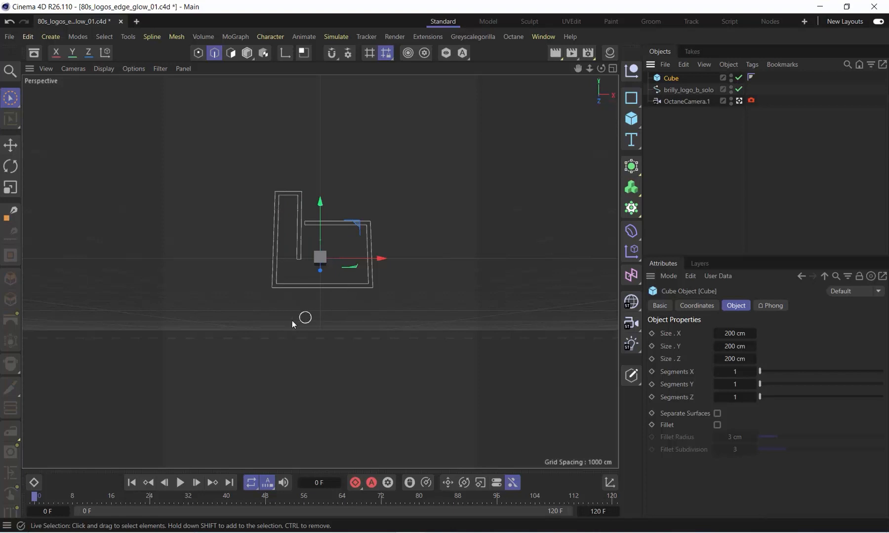
pyautogui.press('t')
pyautogui.moveTo(292, 321); pyautogui.dragTo(681, 269)
pyautogui.moveTo(168, 373); pyautogui.dragTo(637, 282)
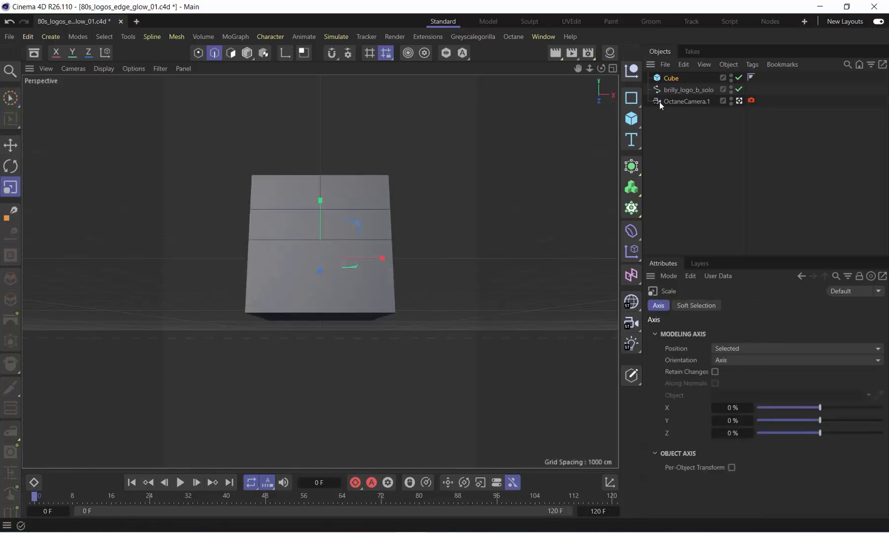
pyautogui.click(671, 78)
pyautogui.press('c')
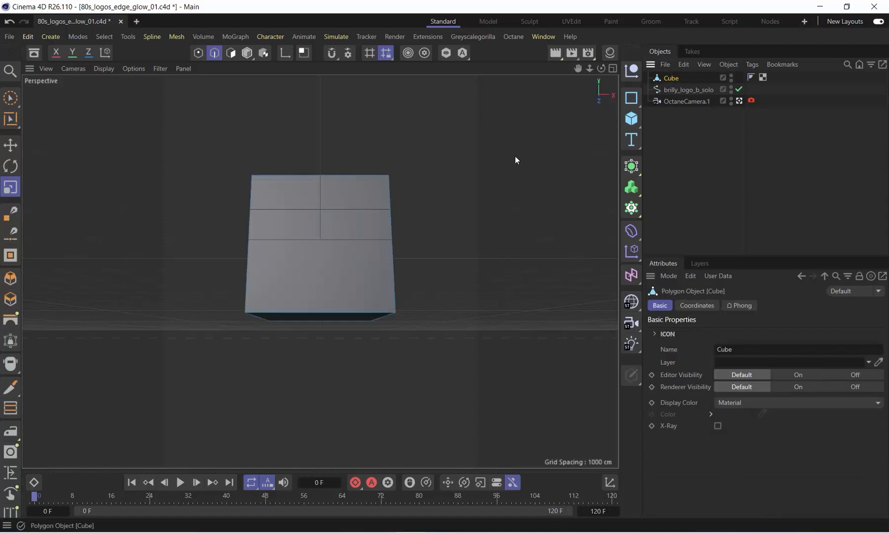
# Select all edges of the cube and convert them into a spline with Edge to Spline
pyautogui.click(176, 36)
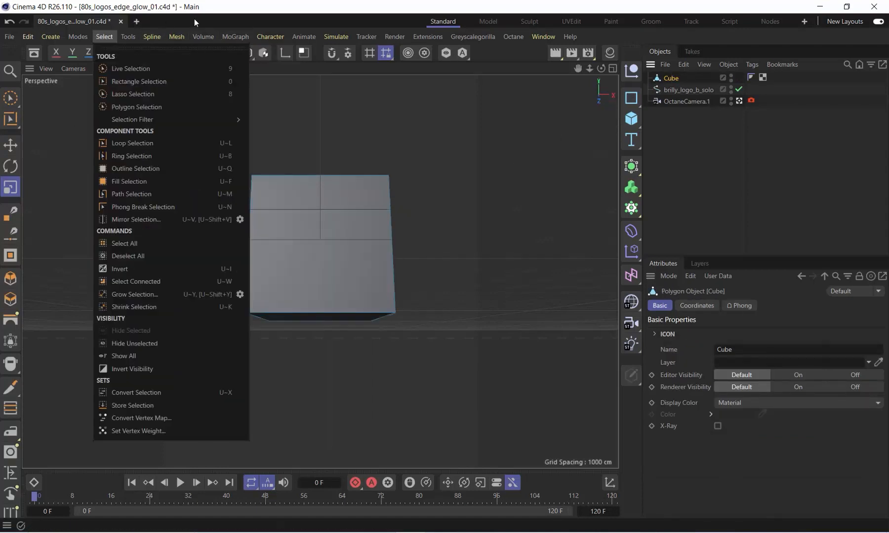
pyautogui.click(195, 19)
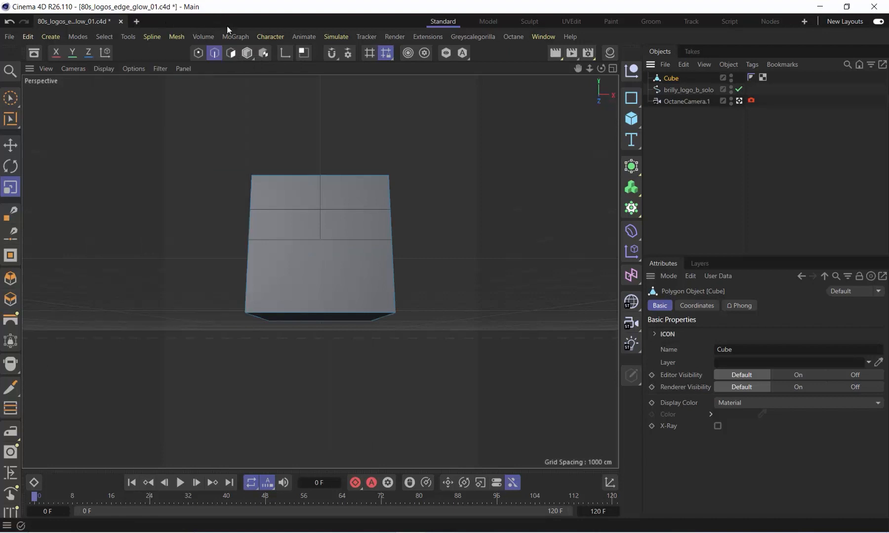
pyautogui.click(336, 249)
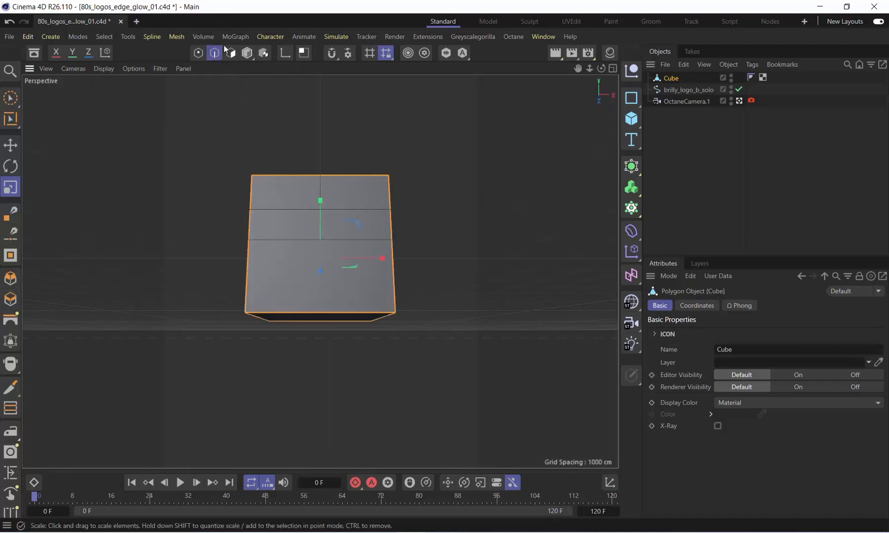
pyautogui.click(177, 37)
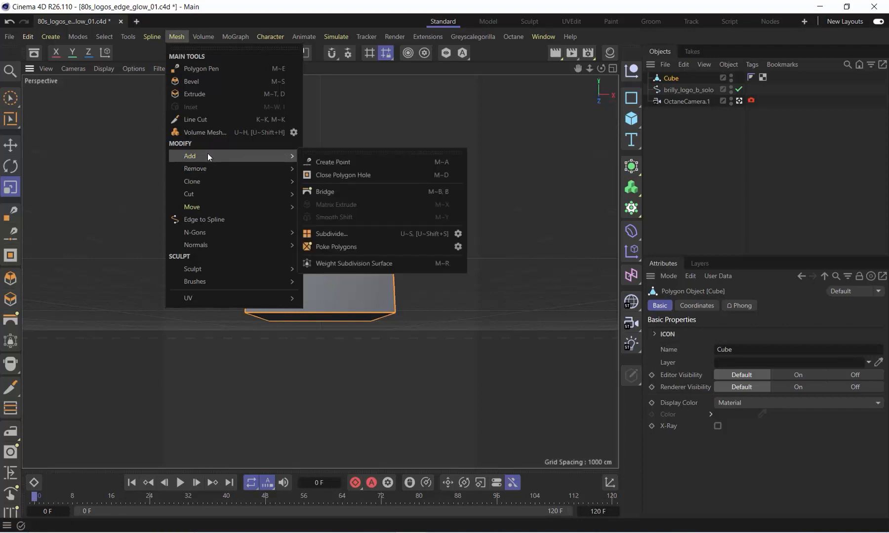
pyautogui.click(222, 220)
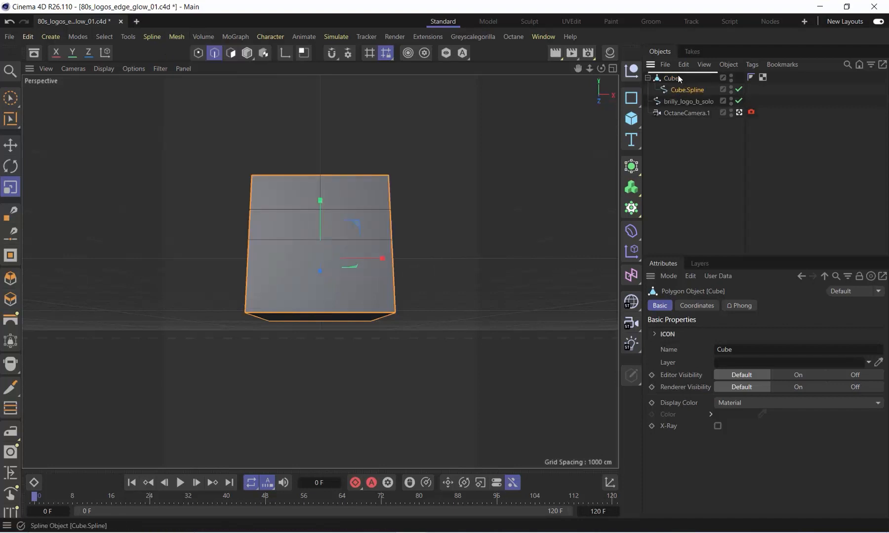
# Take Cube.Spline out of the cube's hierarchy, and delete both the cube and the extracted spline
pyautogui.moveTo(679, 76); pyautogui.dragTo(677, 74)
pyautogui.click(672, 91)
pyautogui.press('Delete')
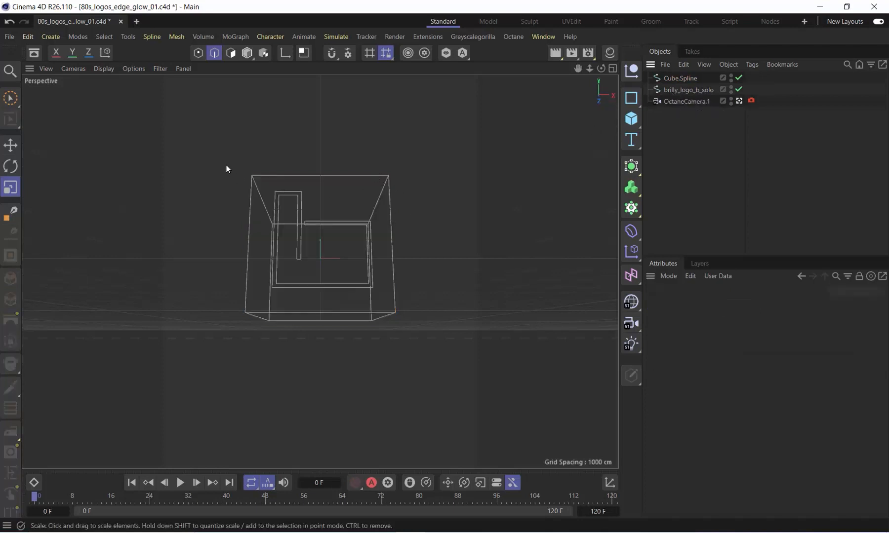
pyautogui.click(689, 75)
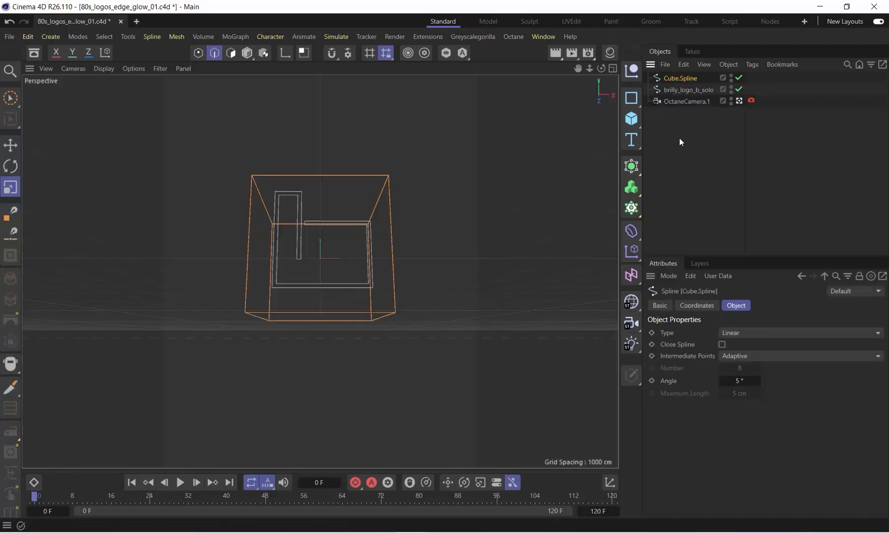
pyautogui.press('Delete')
# Add an Octane ObjectTag to the brilly_logo_b_solo spline and enable Render As Hair
pyautogui.click(687, 78)
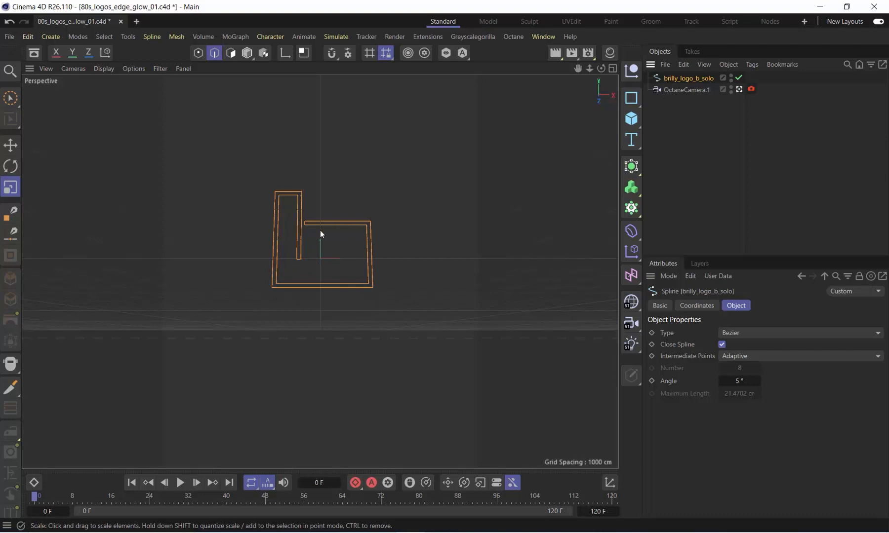
pyautogui.rightClick(666, 79)
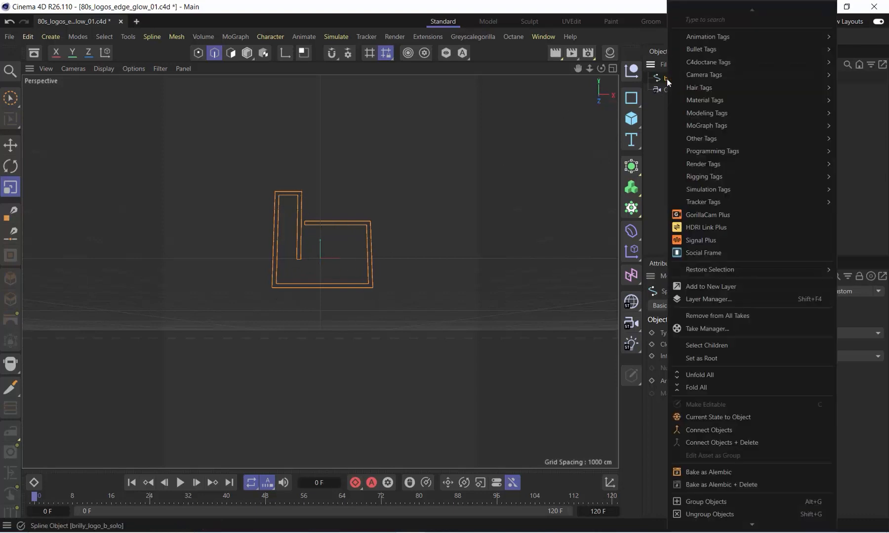
pyautogui.moveTo(672, 75)
pyautogui.moveTo(702, 60)
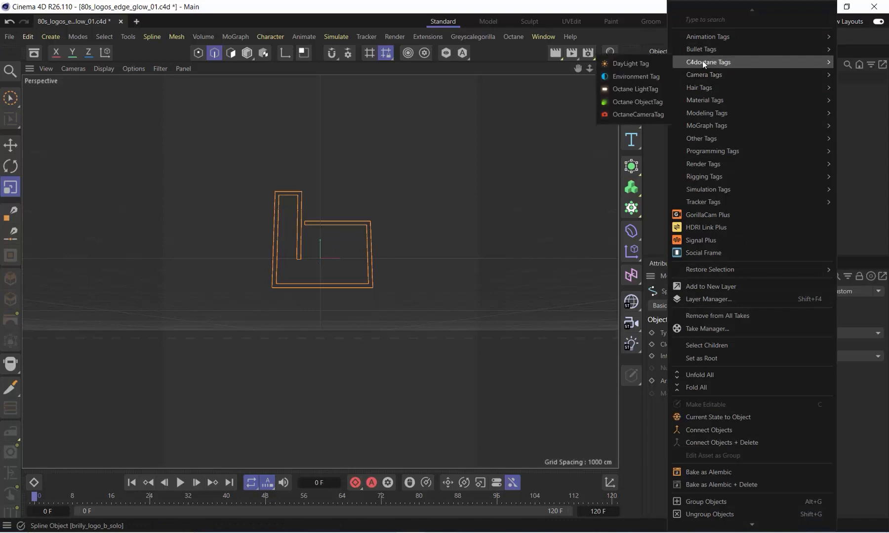
pyautogui.click(639, 101)
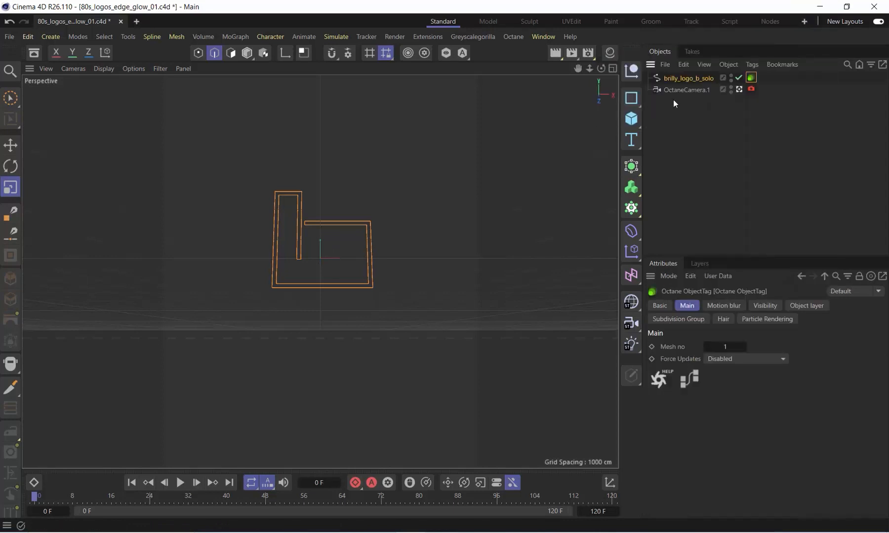
pyautogui.click(723, 320)
pyautogui.click(709, 346)
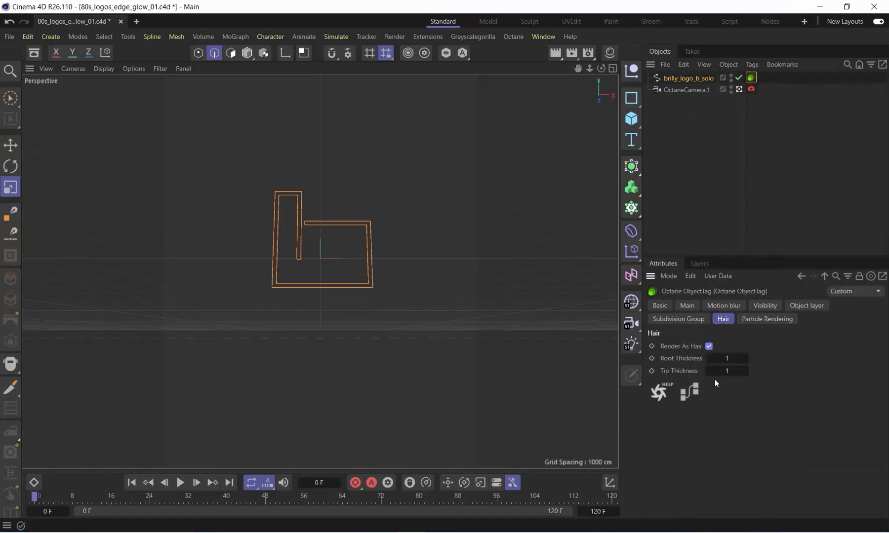
# Set both the root thickness and the tip thickness of the spline's hair rendering to 0.6
pyautogui.moveTo(734, 356); pyautogui.dragTo(742, 360)
pyautogui.click(733, 361)
pyautogui.write('0.6')
pyautogui.press('Tab')
pyautogui.write('0.6')
# Open the Octane Live Viewer, create a new Octane diffuse material and minimise the viewer
pyautogui.click(511, 38)
pyautogui.click(537, 68)
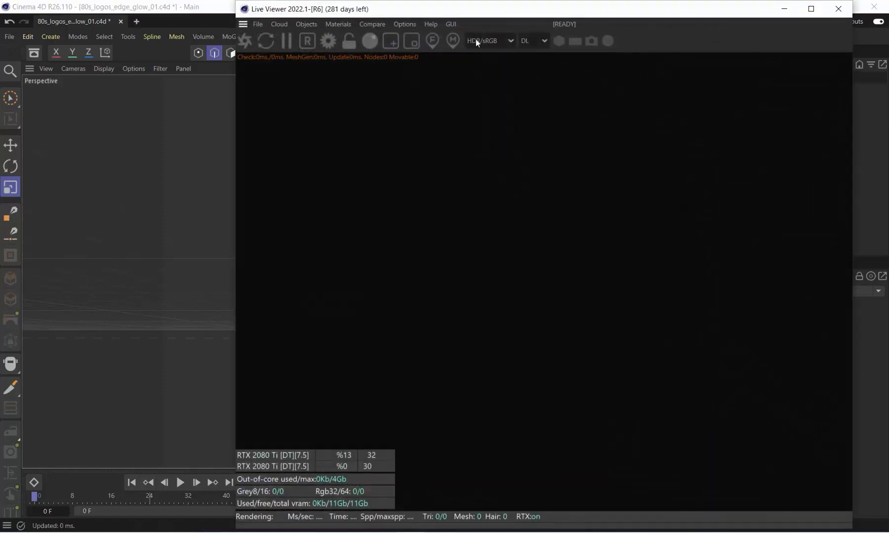
pyautogui.click(332, 26)
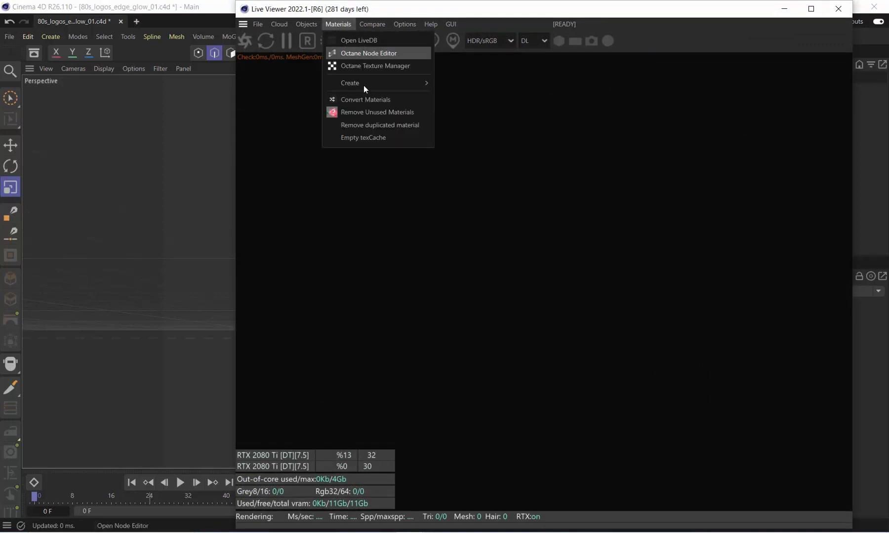
pyautogui.moveTo(429, 82)
pyautogui.click(473, 85)
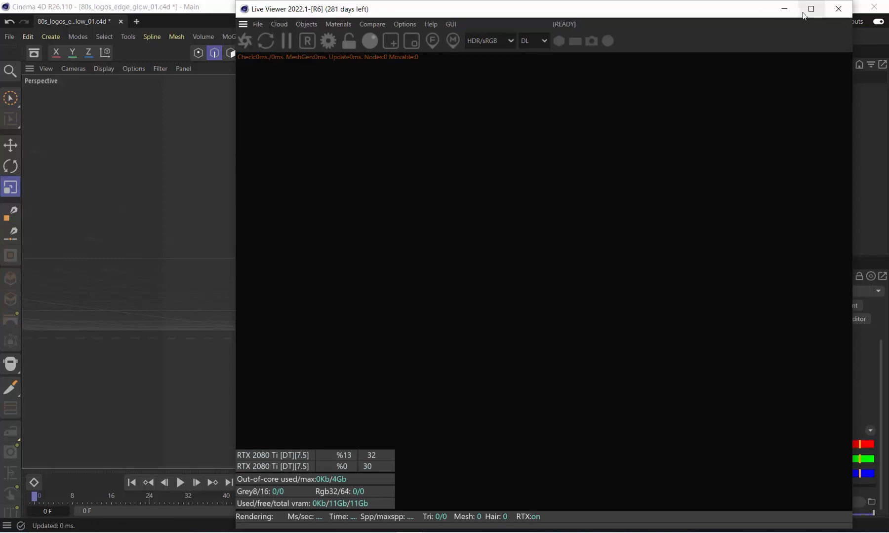
pyautogui.click(785, 9)
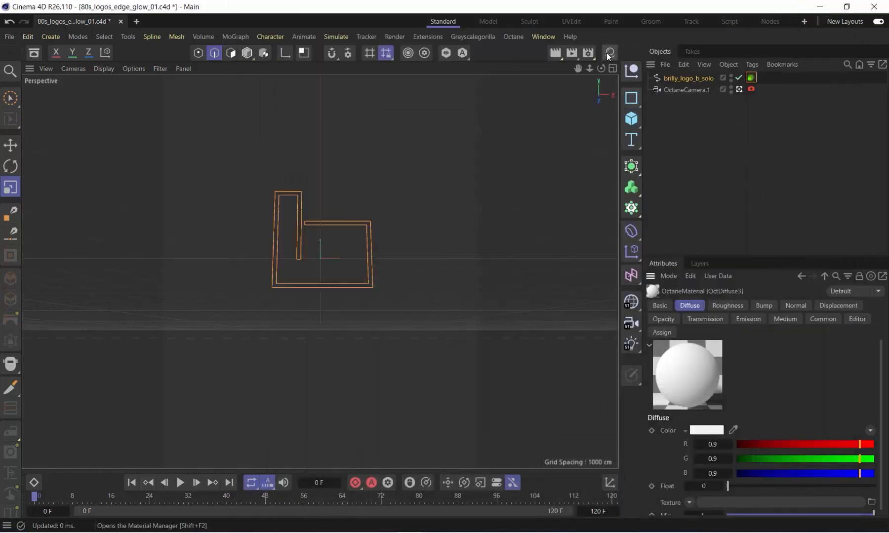
# Open the OctDiffuse3 material for editing and disable its Diffuse channel
pyautogui.click(610, 53)
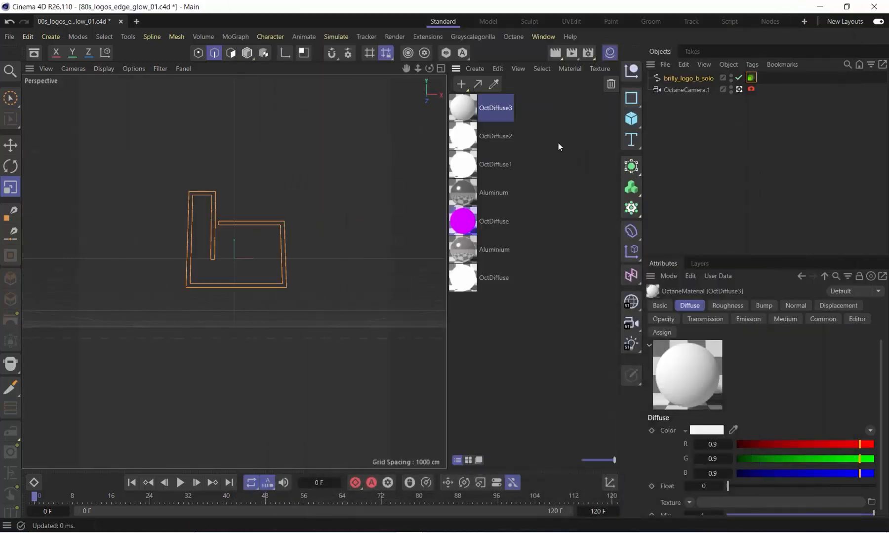
pyautogui.doubleClick(467, 107)
pyautogui.moveTo(540, 99); pyautogui.dragTo(497, 79)
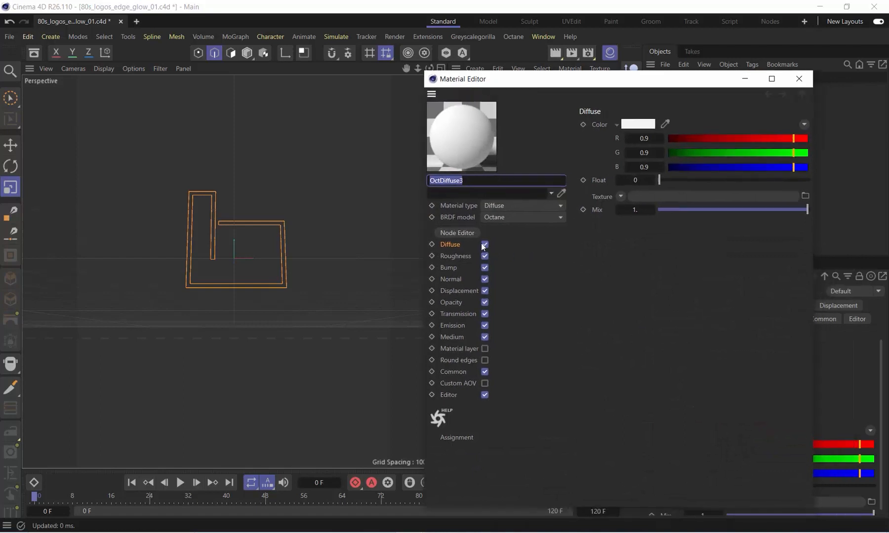
pyautogui.click(483, 244)
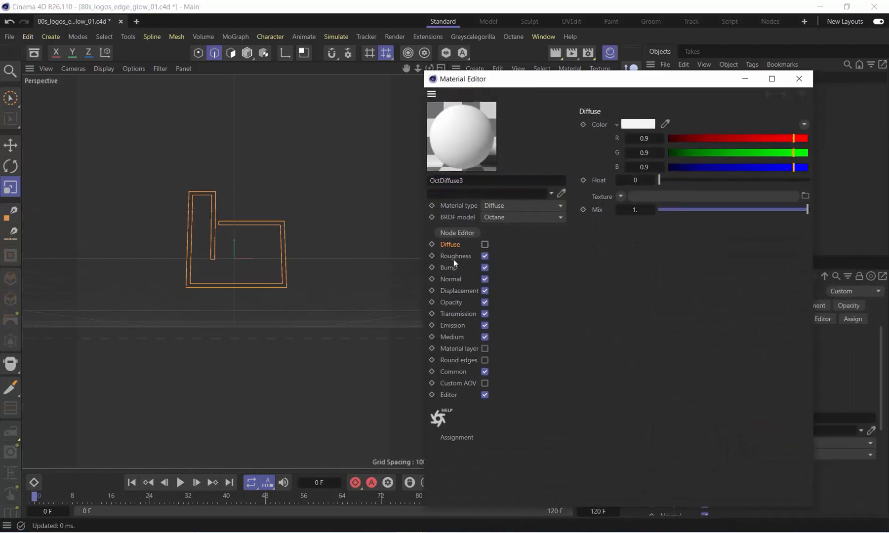
# Add a blackbody emission to OctDiffuse3 with Surface brightness enabled, and close the material editor
pyautogui.click(449, 325)
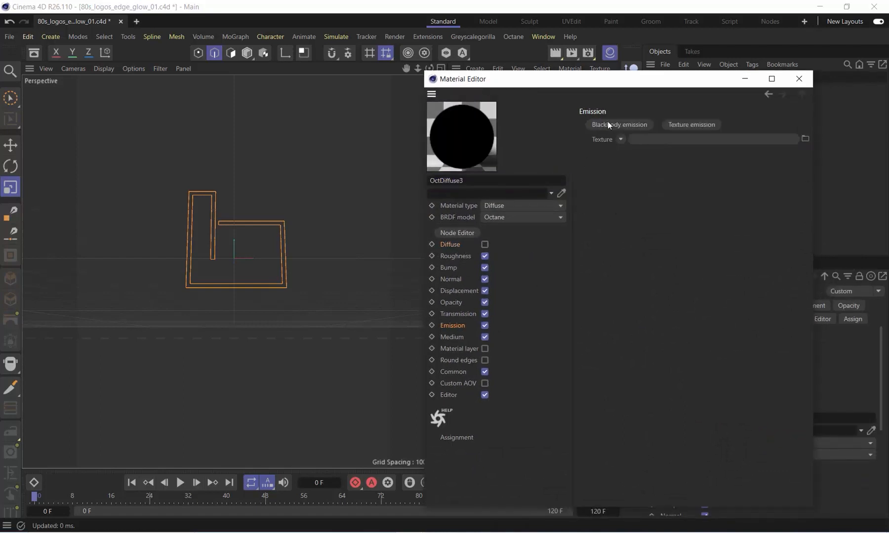
pyautogui.click(636, 125)
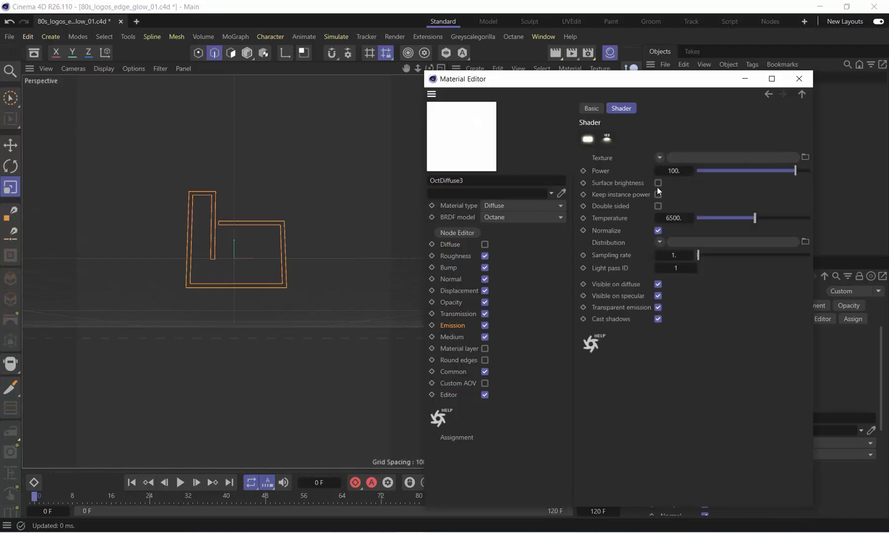
pyautogui.click(658, 184)
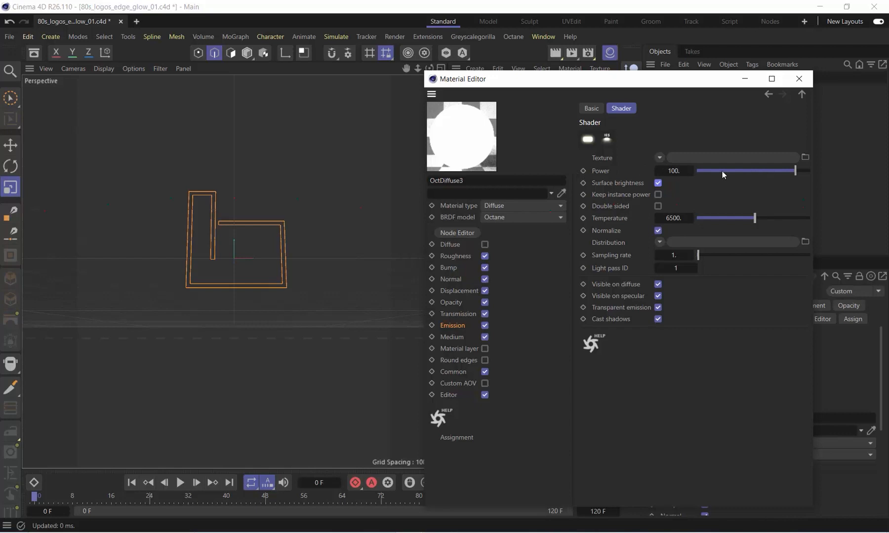
pyautogui.click(799, 78)
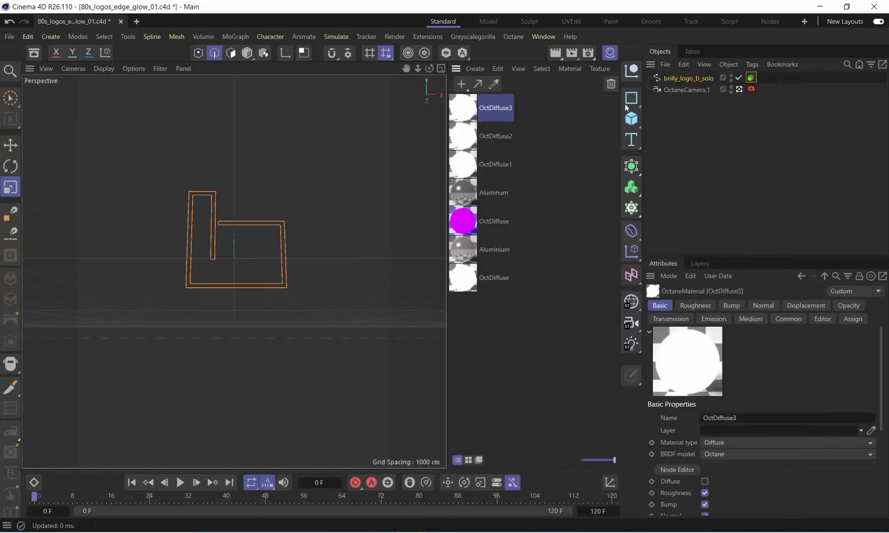
# Assign OctDiffuse3 to the brilly_logo_b_solo spline, hide the material list and bring back the Octane Live Viewer
pyautogui.moveTo(482, 115); pyautogui.dragTo(693, 81)
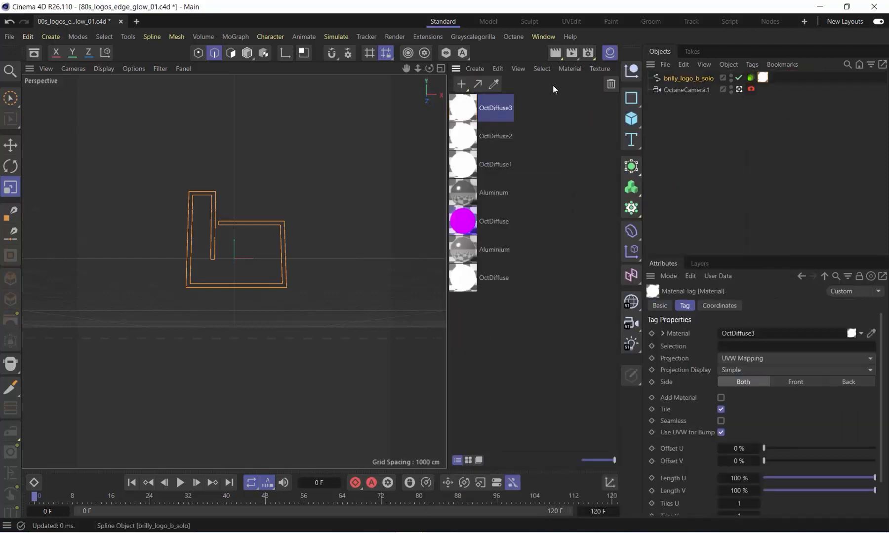
pyautogui.click(610, 52)
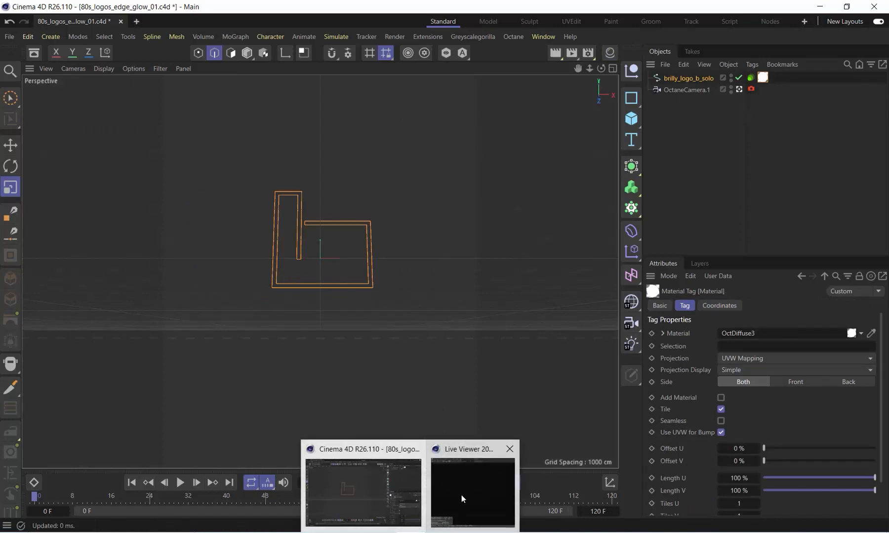
pyautogui.click(462, 495)
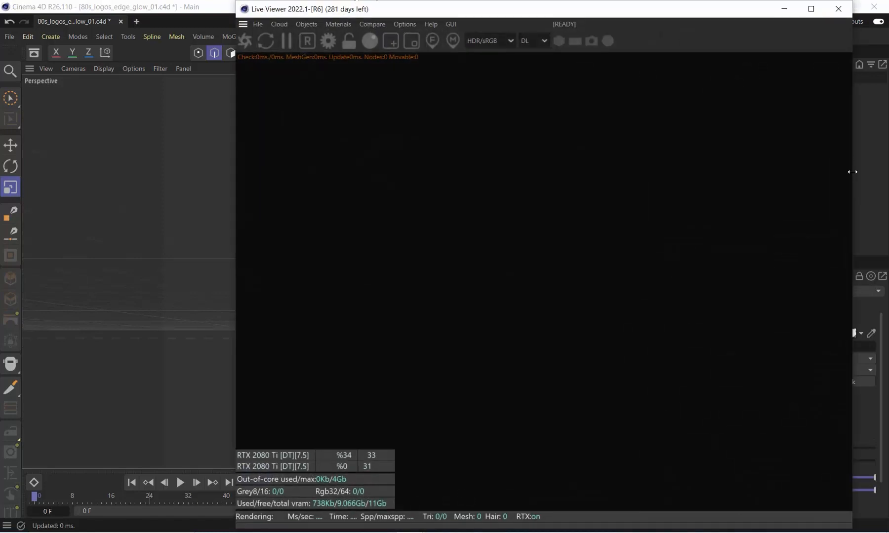
# Make the Live Viewer narrower and add an Octane texture environment to the scene
pyautogui.moveTo(852, 172); pyautogui.dragTo(623, 172)
pyautogui.moveTo(238, 2); pyautogui.dragTo(158, 24)
pyautogui.click(178, 41)
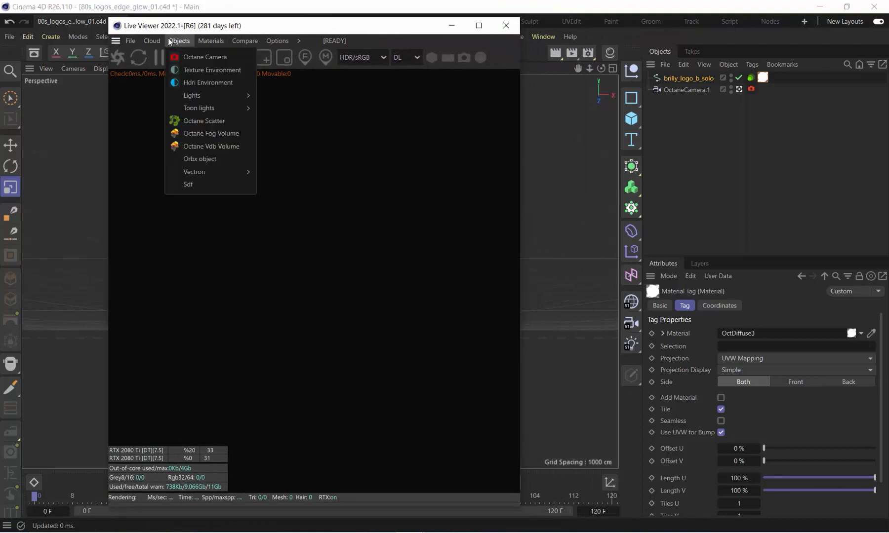
pyautogui.click(187, 71)
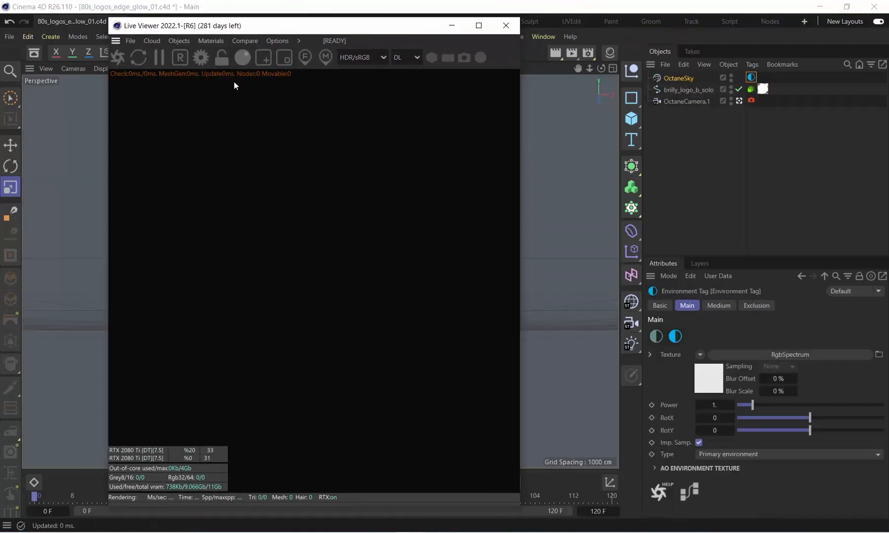
# Set the OctaneSky environment's RgbSpectrum colour to black and start the live render
pyautogui.click(751, 77)
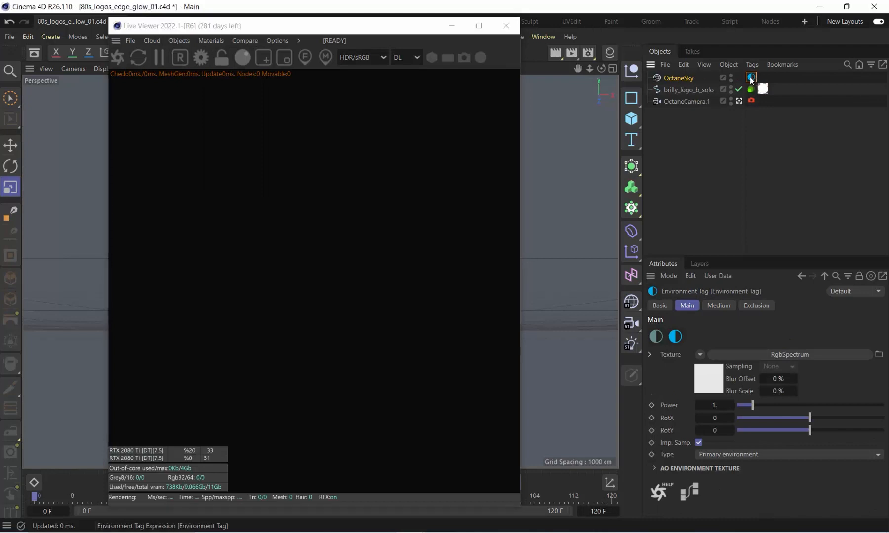
pyautogui.click(716, 385)
pyautogui.click(701, 333)
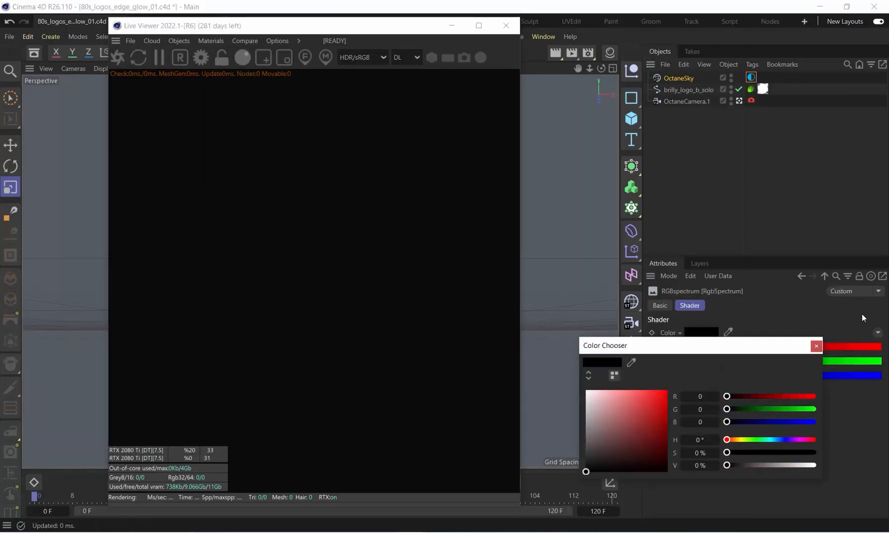
pyautogui.click(816, 346)
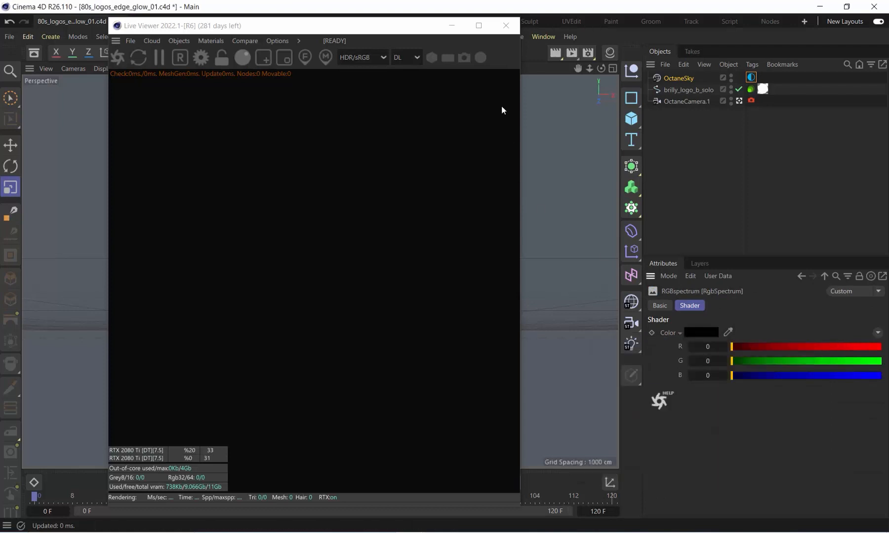
pyautogui.click(118, 58)
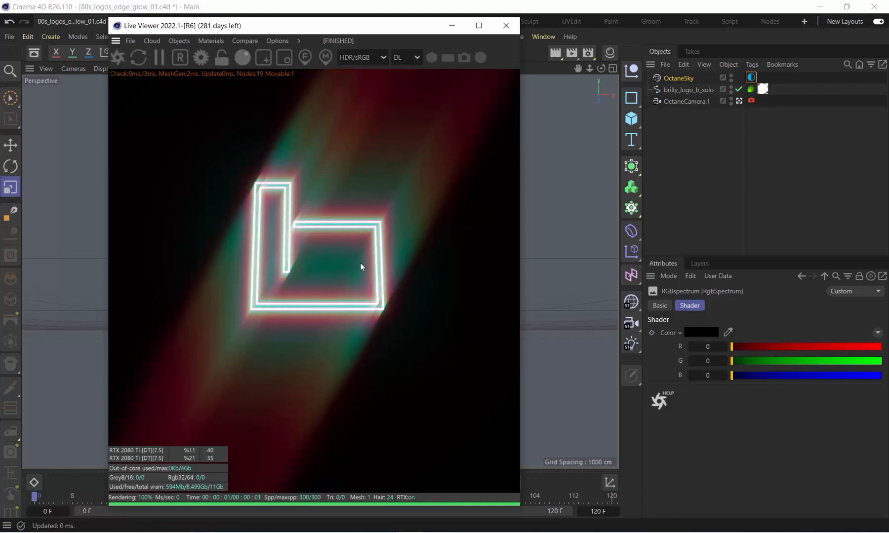
# In OctaneCamera.1's post-processing settings, lower the glare power to about 54.19 and try a glare amount of 2 before restoring 1
pyautogui.click(751, 100)
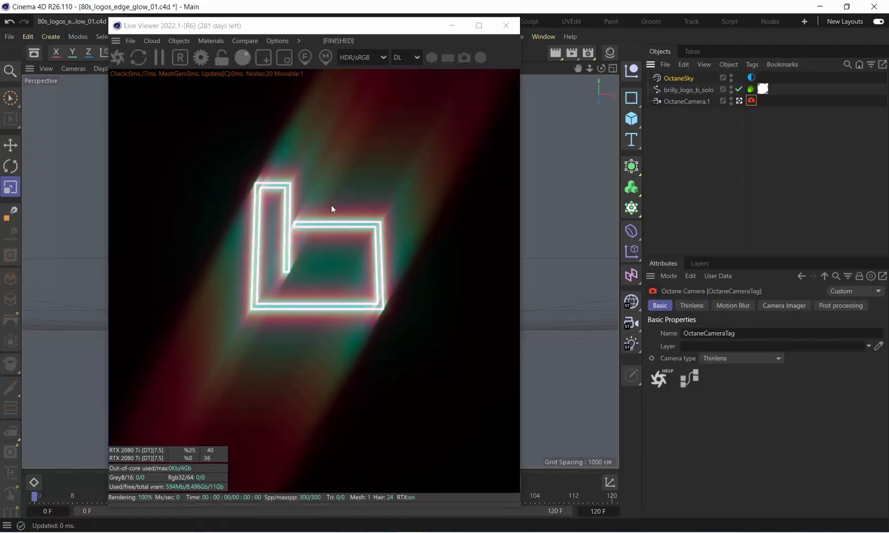
pyautogui.click(843, 304)
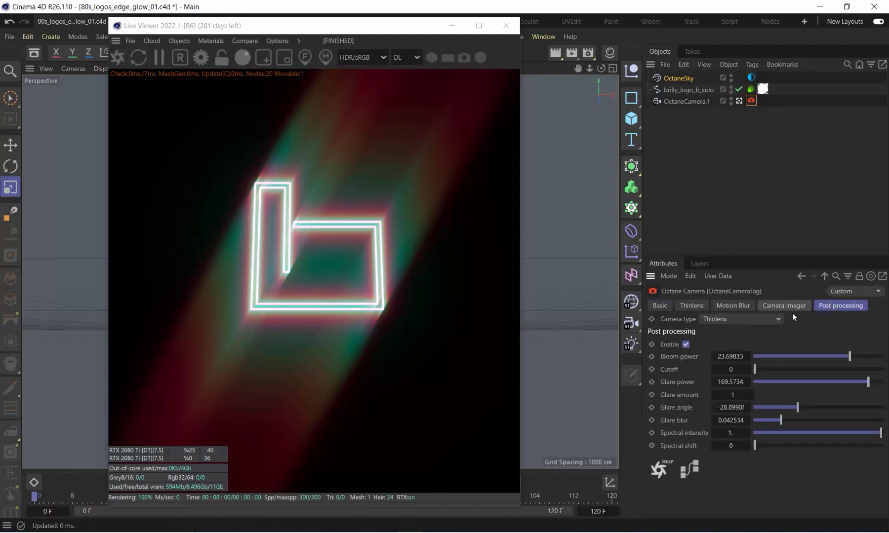
pyautogui.click(685, 345)
pyautogui.moveTo(868, 382)
pyautogui.mouseDown()
pyautogui.moveTo(828, 379)
pyautogui.moveTo(856, 380)
pyautogui.mouseUp()
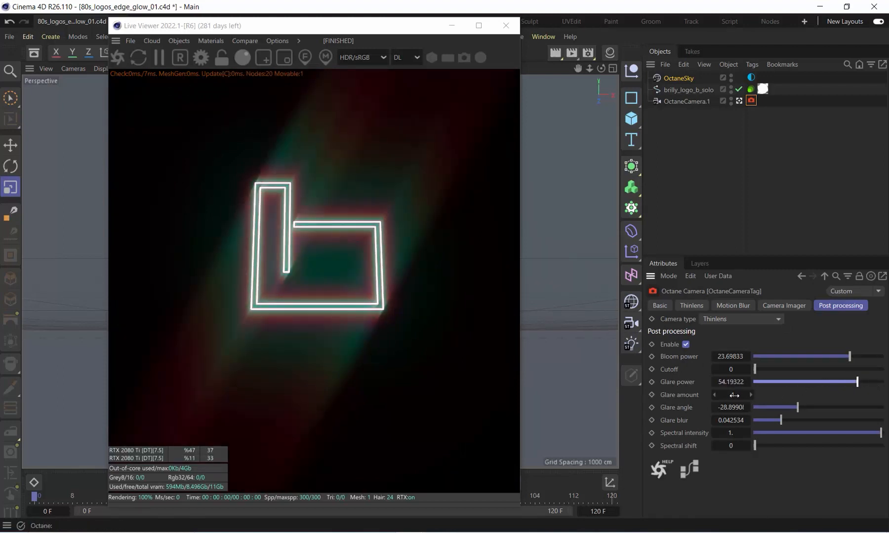
pyautogui.moveTo(733, 396)
pyautogui.mouseDown()
pyautogui.moveTo(741, 396)
pyautogui.moveTo(732, 396)
pyautogui.mouseUp()
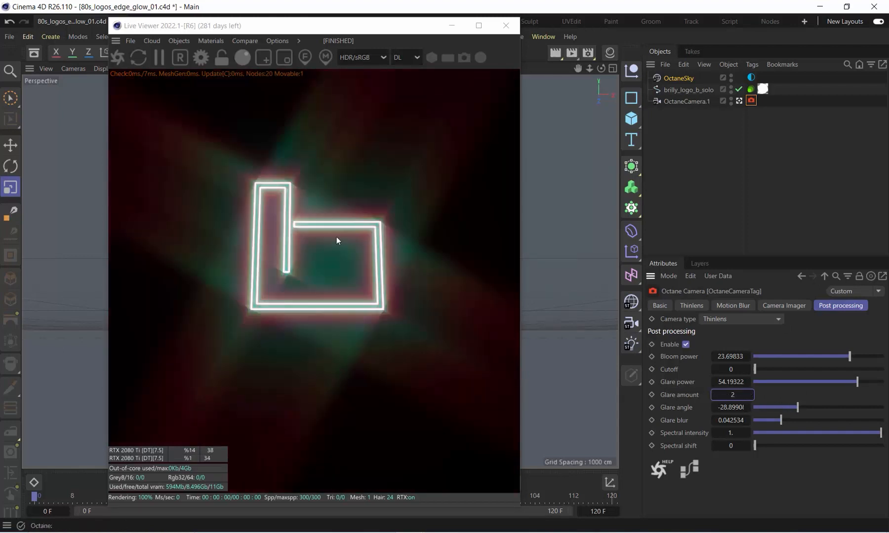
pyautogui.click(715, 396)
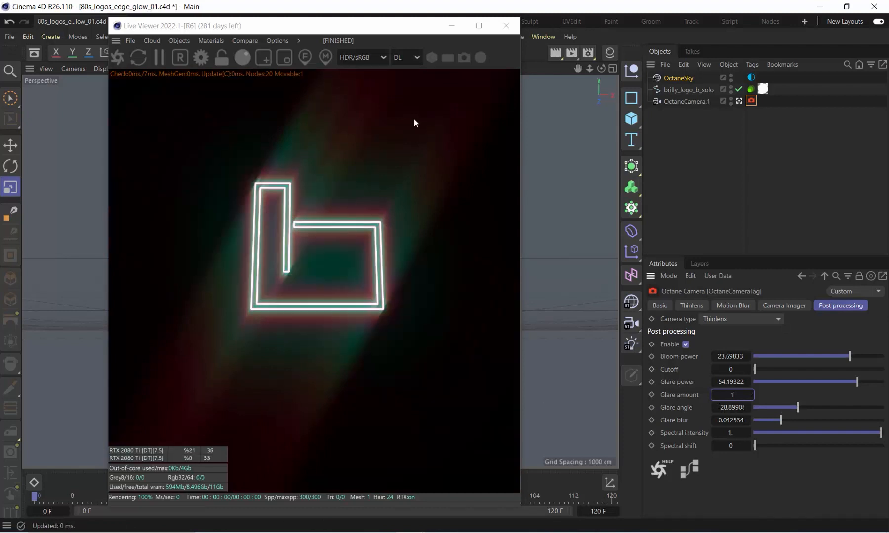
# Raise the camera's glare power to about 205.08, bloom power to about 131.60 and glare blur to about 0.052
pyautogui.moveTo(857, 382)
pyautogui.mouseDown()
pyautogui.moveTo(868, 382)
pyautogui.moveTo(851, 357)
pyautogui.moveTo(864, 360)
pyautogui.mouseUp()
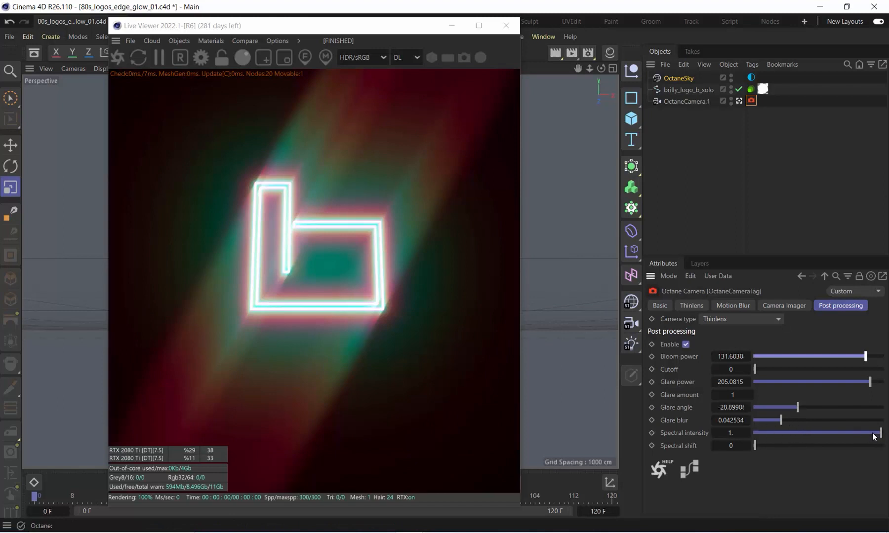
pyautogui.moveTo(779, 419)
pyautogui.mouseDown()
pyautogui.moveTo(723, 421)
pyautogui.moveTo(787, 420)
pyautogui.mouseUp()
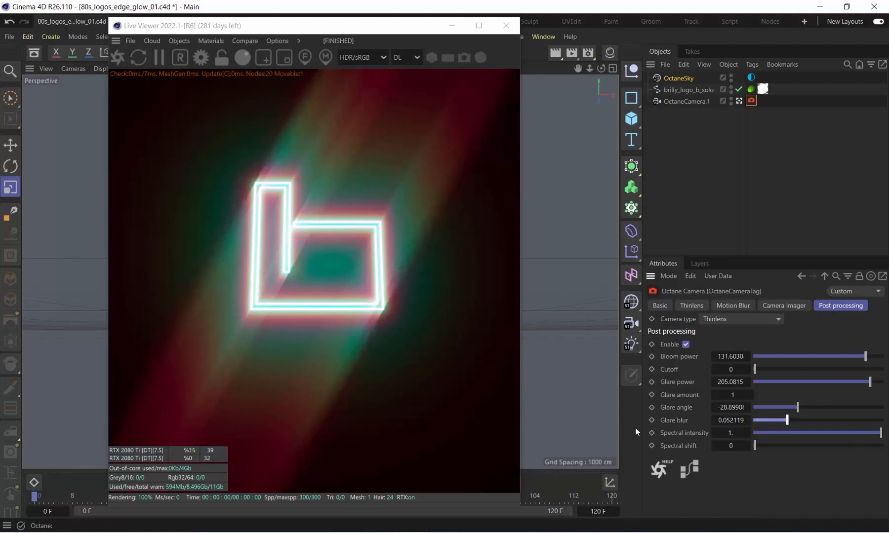
# Try a spectral intensity of 0 and restore it to 1, and test the spectral shift before returning it to 0
pyautogui.moveTo(880, 435); pyautogui.dragTo(693, 434)
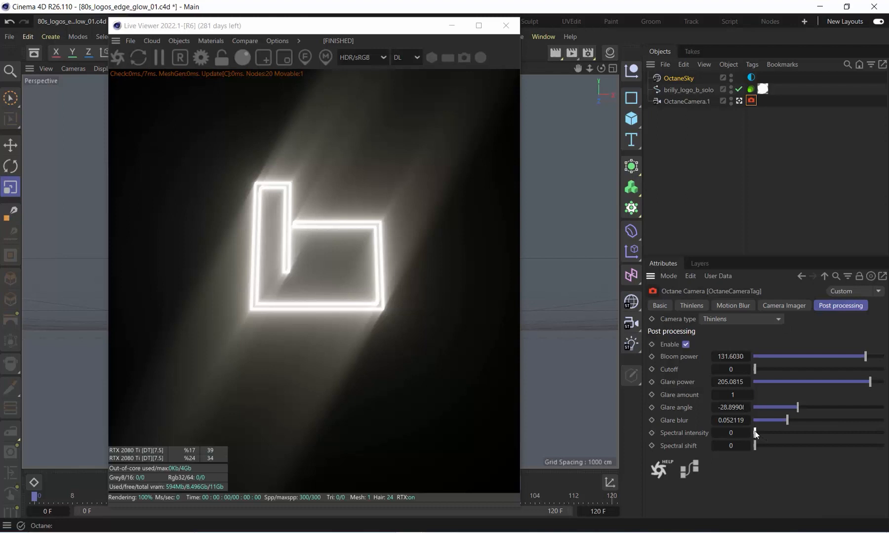
pyautogui.moveTo(755, 433); pyautogui.dragTo(881, 434)
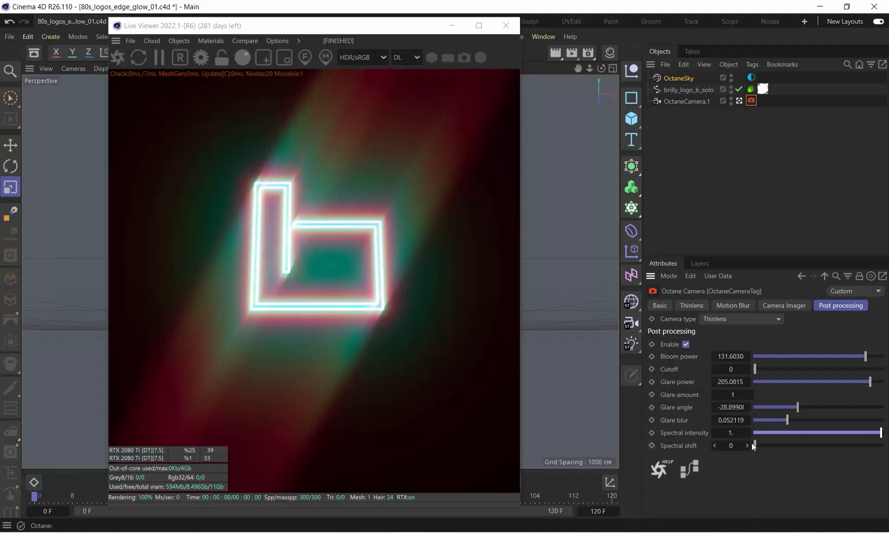
pyautogui.moveTo(755, 445); pyautogui.dragTo(714, 436)
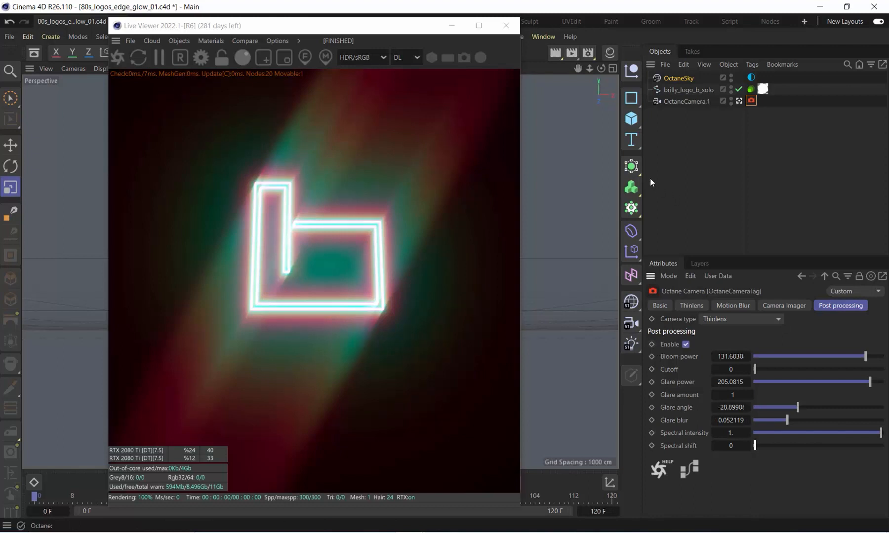
# Add a Disc object to the scene and rotate its pitch by 90° to face the camera
pyautogui.click(631, 117)
pyautogui.click(758, 163)
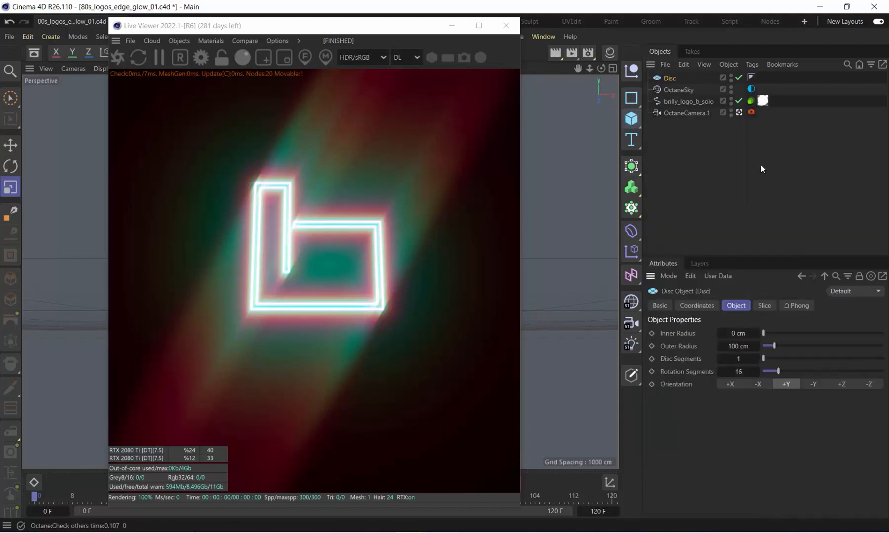
pyautogui.moveTo(291, 25); pyautogui.dragTo(642, 24)
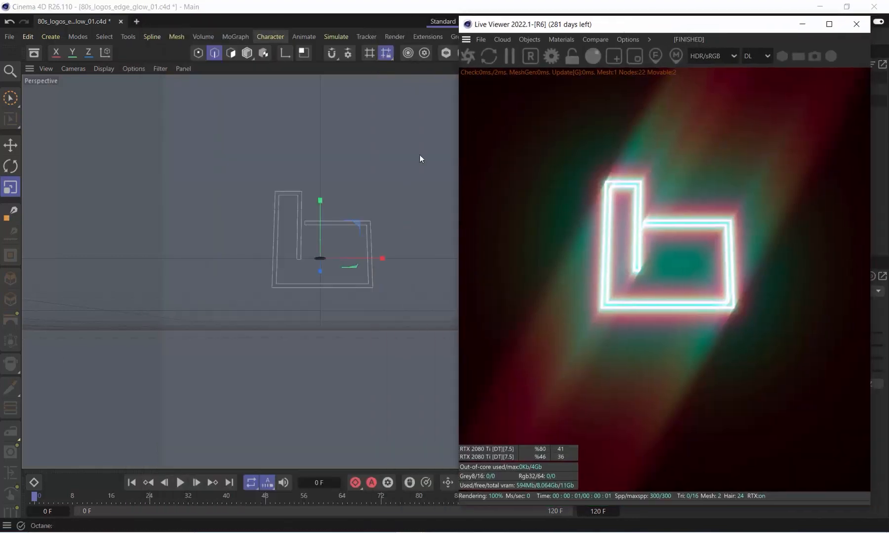
pyautogui.press('r')
pyautogui.keyDown('shift'); pyautogui.moveTo(320, 232); pyautogui.dragTo(326, 271); pyautogui.keyUp('shift')
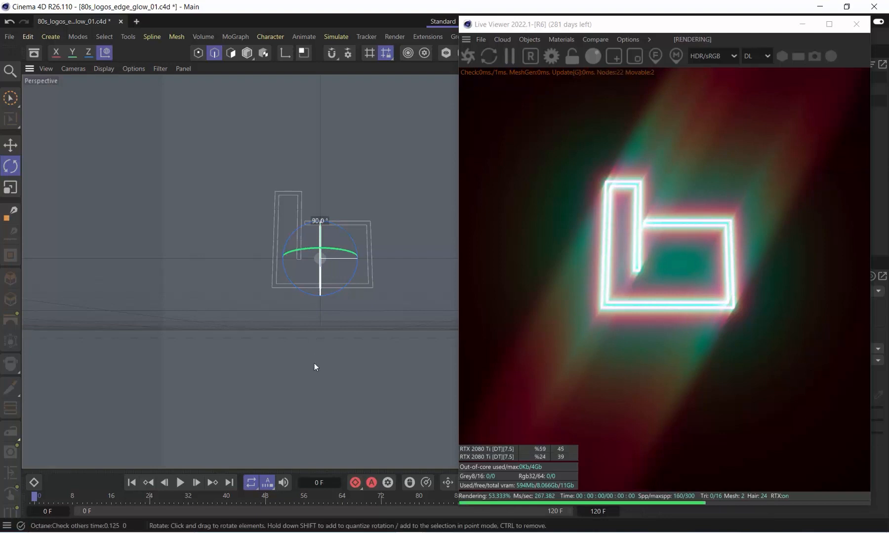
# Scale the disc up to an outer radius of about 10930 cm and move it in front of the logo, to Z about -293
pyautogui.press('9')
pyautogui.press('t')
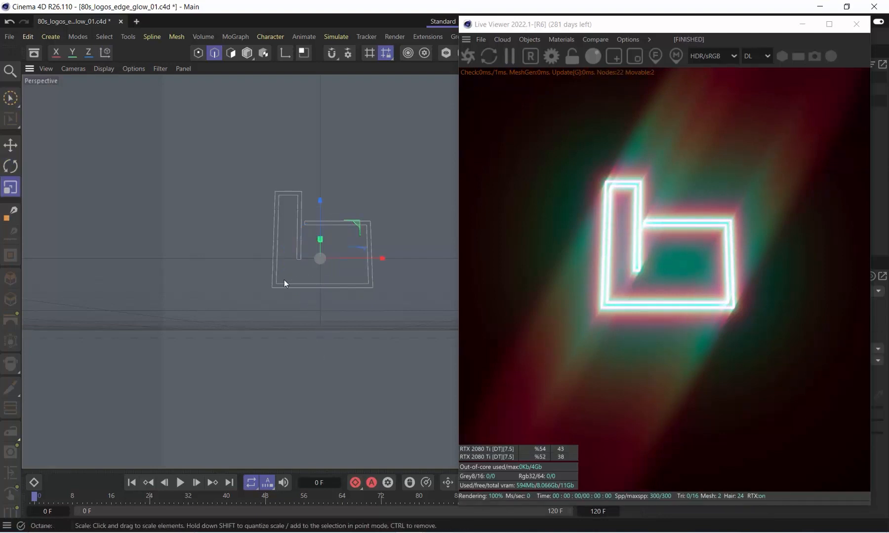
pyautogui.moveTo(147, 355); pyautogui.dragTo(316, 353)
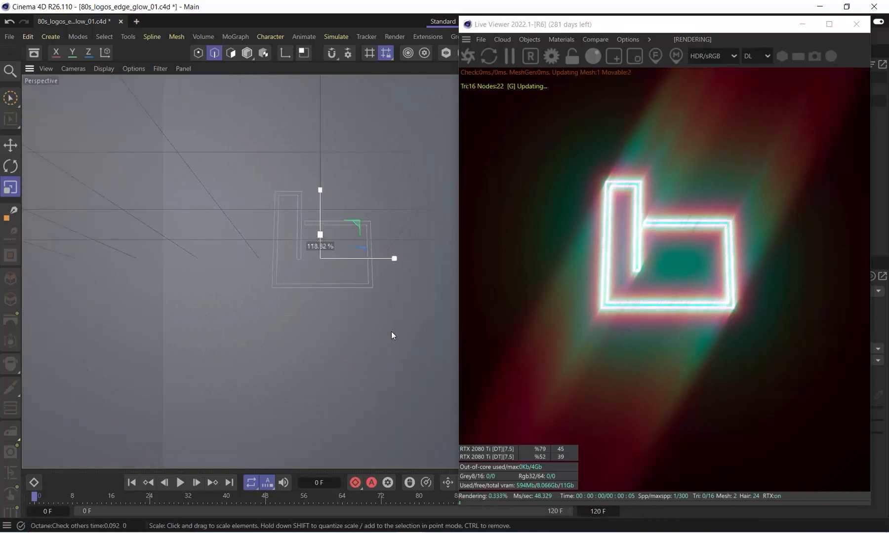
pyautogui.press('9')
pyautogui.moveTo(324, 245); pyautogui.dragTo(331, 241)
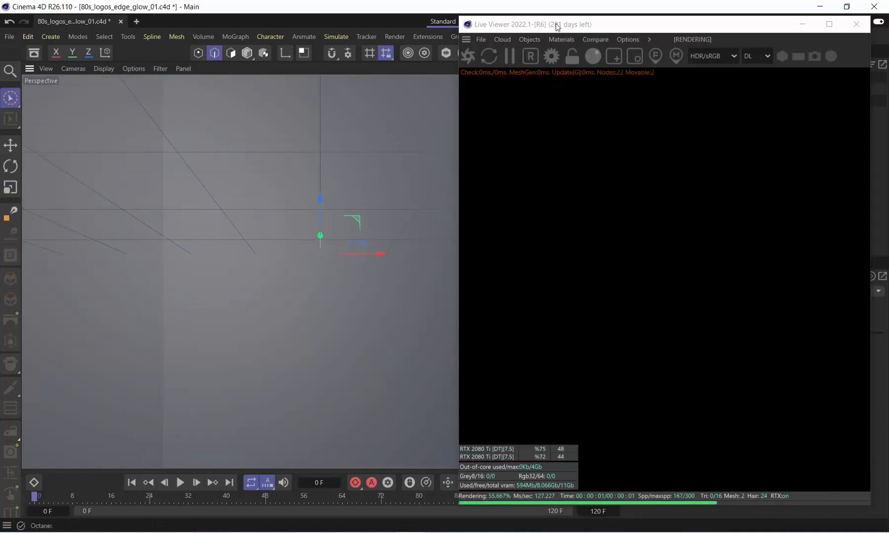
# Open a hole in the disc over the logo by setting its inner radius to about 763 cm
pyautogui.moveTo(557, 28); pyautogui.dragTo(174, 15)
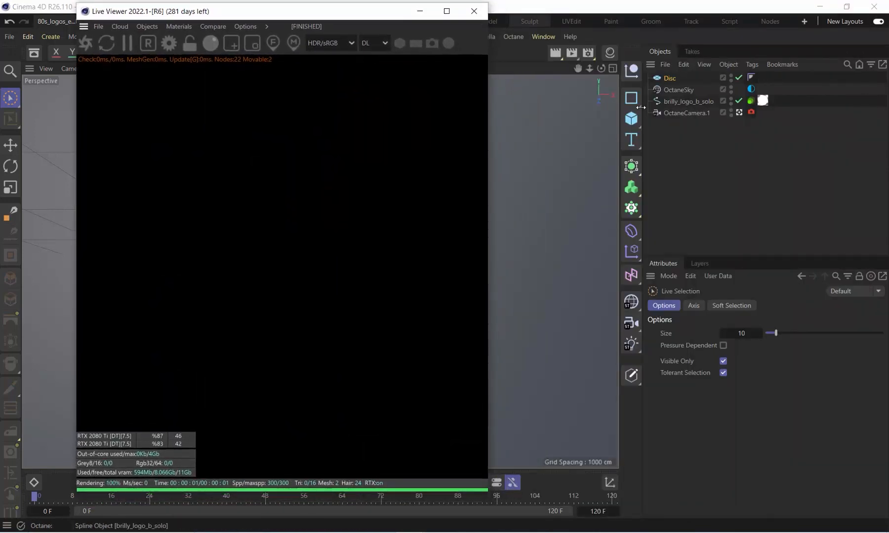
pyautogui.click(669, 79)
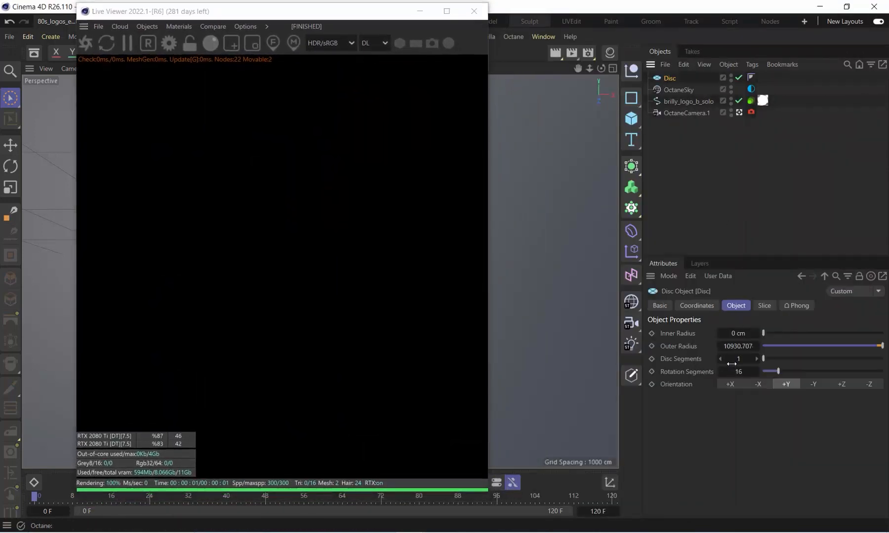
pyautogui.moveTo(738, 333); pyautogui.dragTo(739, 327)
pyautogui.moveTo(217, 17); pyautogui.dragTo(385, 314)
pyautogui.moveTo(789, 332); pyautogui.dragTo(854, 322)
pyautogui.moveTo(465, 315); pyautogui.dragTo(520, 113)
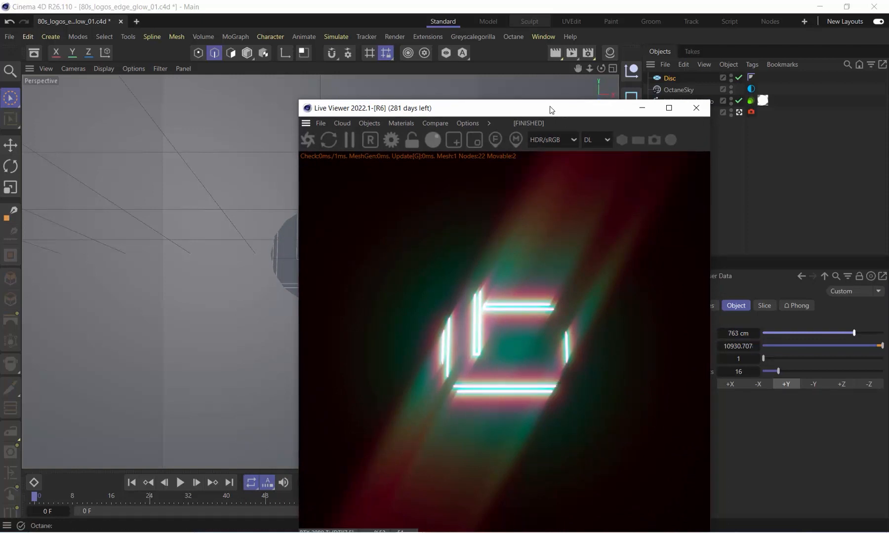
# Switch to Model mode and select the disc to show its coordinates
pyautogui.moveTo(549, 106); pyautogui.dragTo(337, 363)
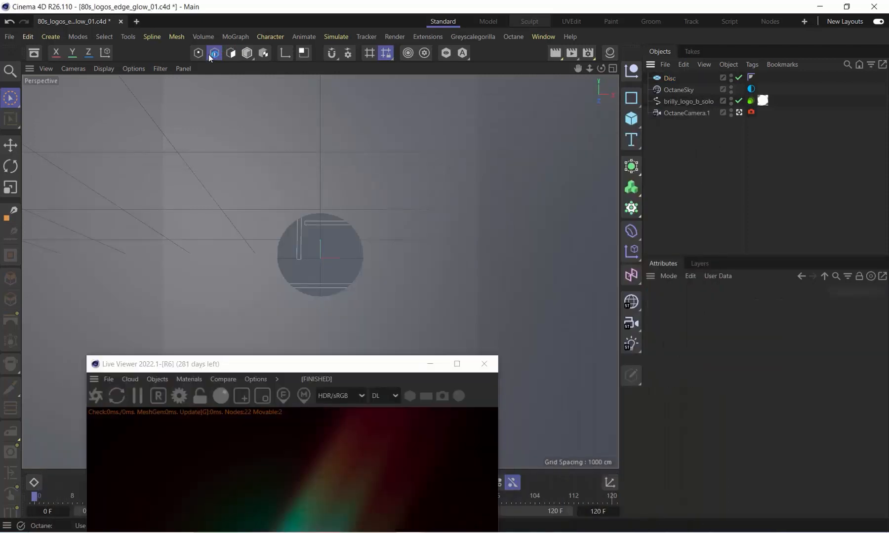
pyautogui.click(247, 52)
pyautogui.click(669, 79)
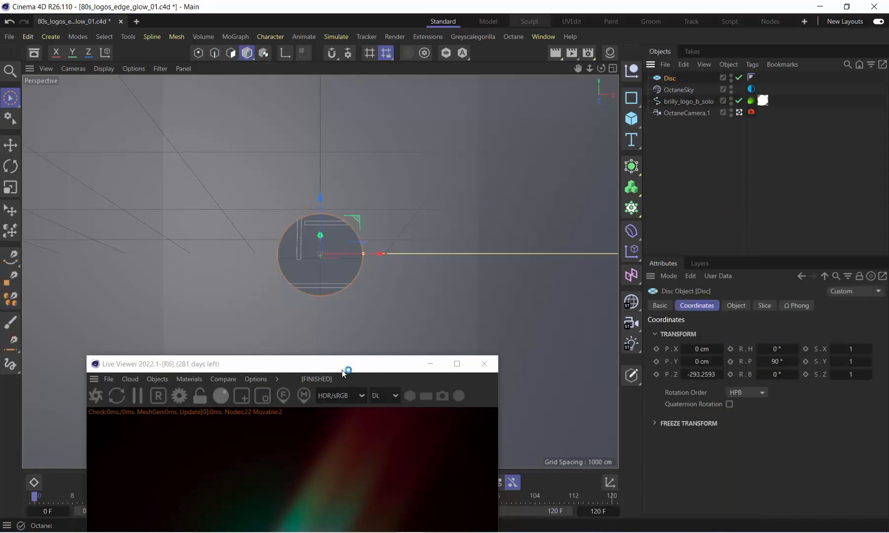
pyautogui.moveTo(343, 370); pyautogui.dragTo(362, 225)
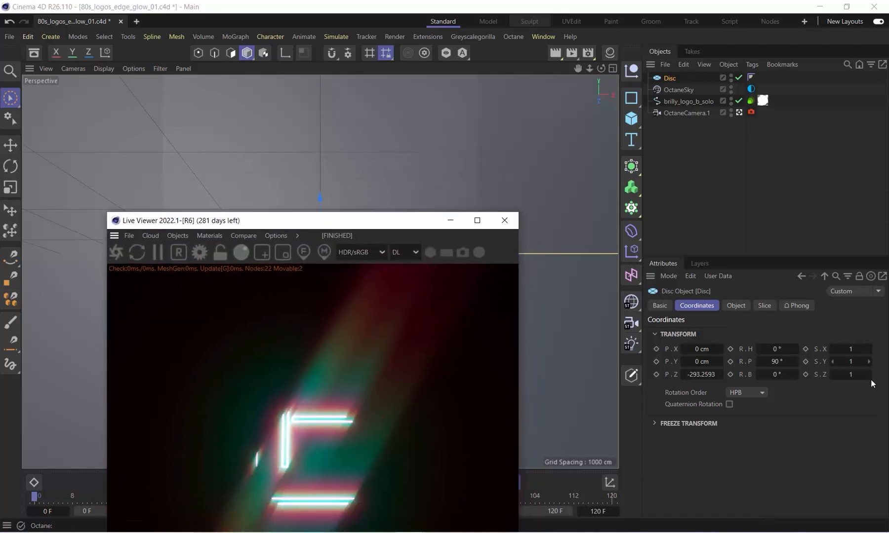
# Try a Z scale of 0.64 on the disc and reset it to 1
pyautogui.moveTo(857, 379); pyautogui.dragTo(852, 378)
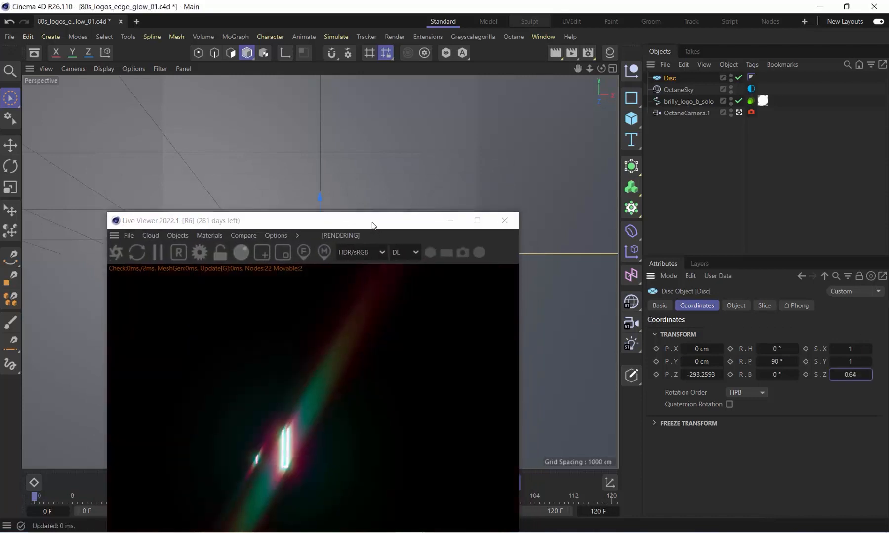
pyautogui.moveTo(372, 224); pyautogui.dragTo(368, 405)
pyautogui.click(846, 376)
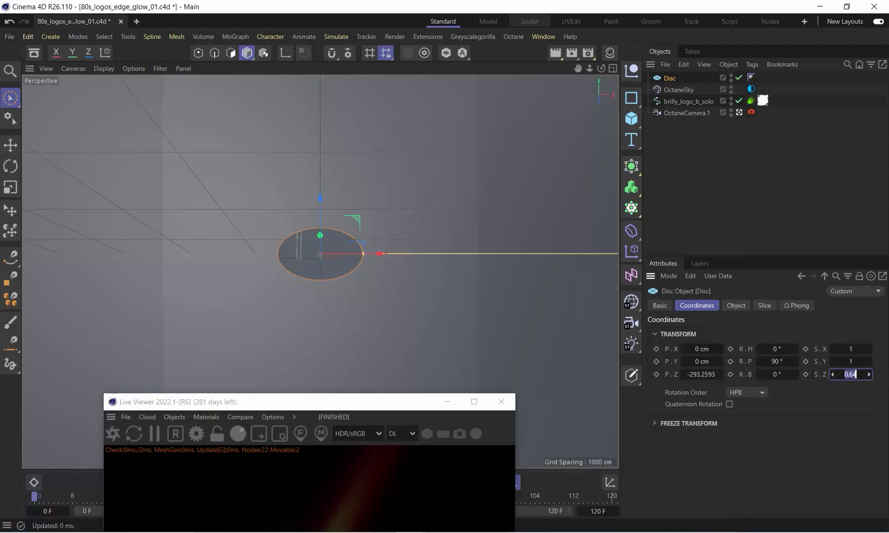
pyautogui.write('1')
pyautogui.press('Return')
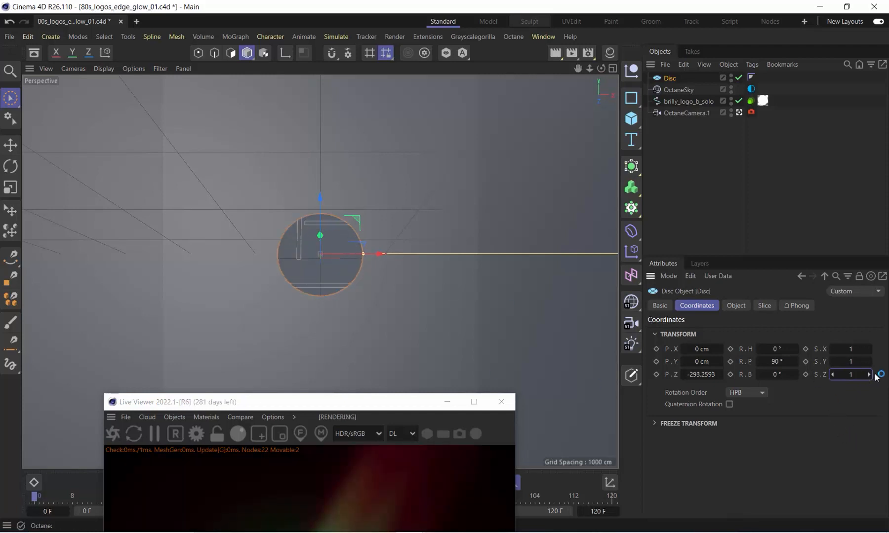
# Stretch the disc with an X scale of 0.58 and a Z scale of 1.93, and restart the live render
pyautogui.moveTo(854, 349); pyautogui.dragTo(862, 374)
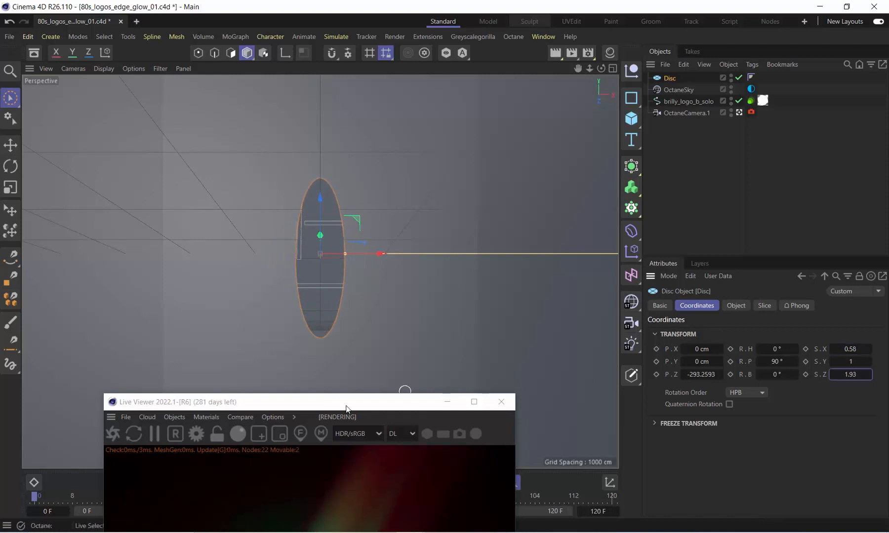
pyautogui.moveTo(347, 409); pyautogui.dragTo(540, 232)
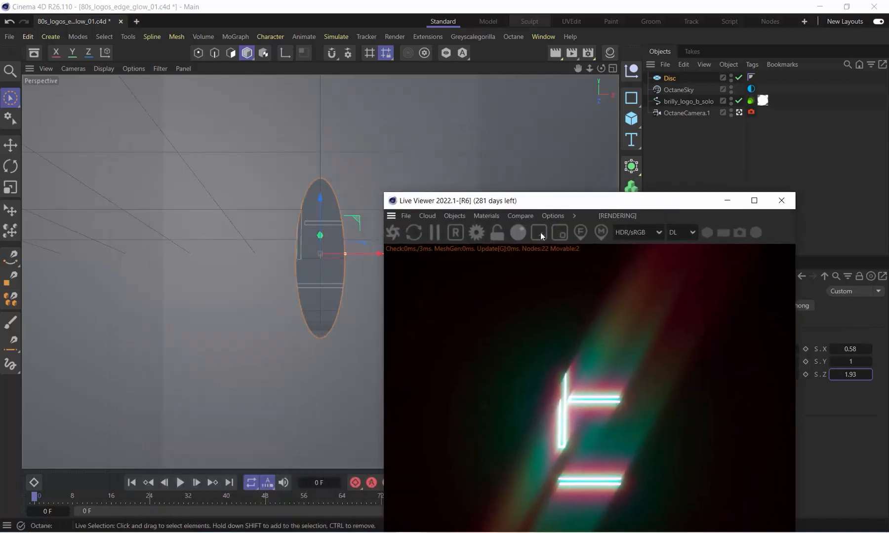
pyautogui.click(391, 236)
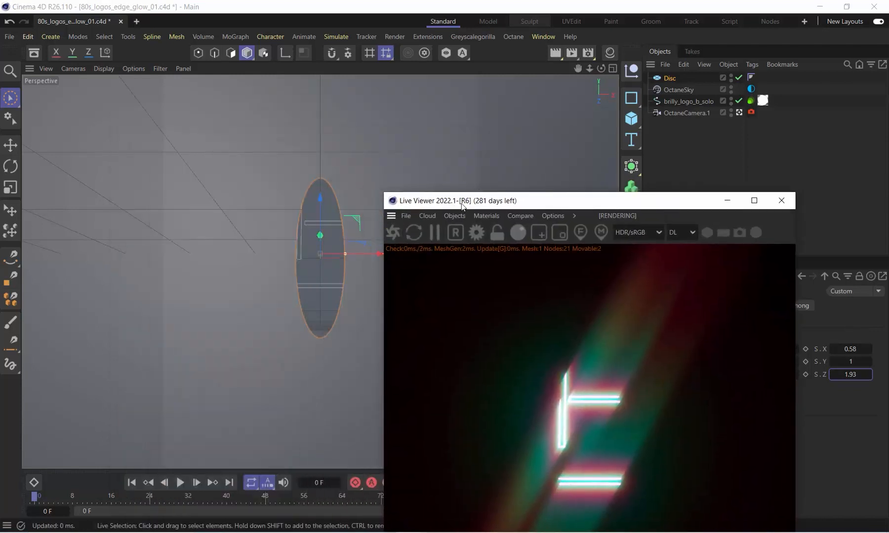
pyautogui.moveTo(463, 207); pyautogui.dragTo(598, 16)
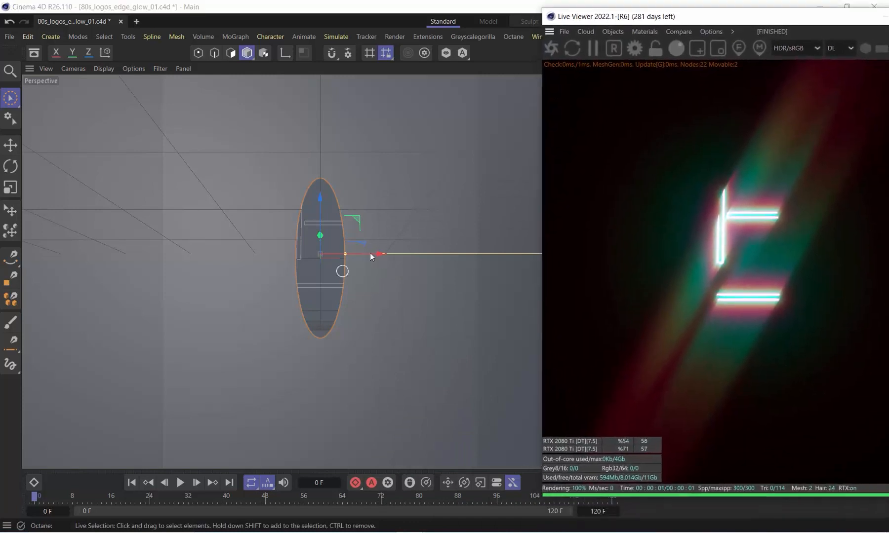
# Move the disc along X to about -1229 cm so it covers the logo, and keyframe its X position at frame 0
pyautogui.moveTo(374, 253); pyautogui.dragTo(296, 295)
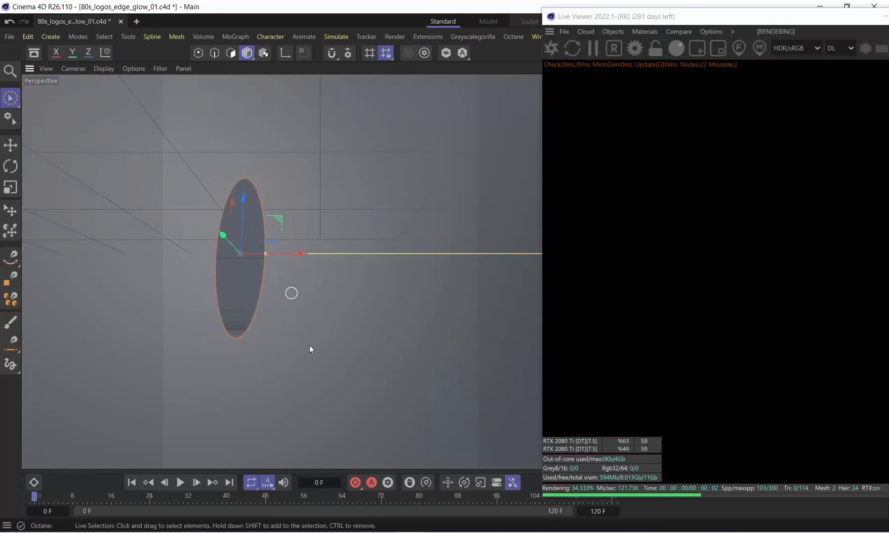
pyautogui.moveTo(657, 16); pyautogui.dragTo(707, 434)
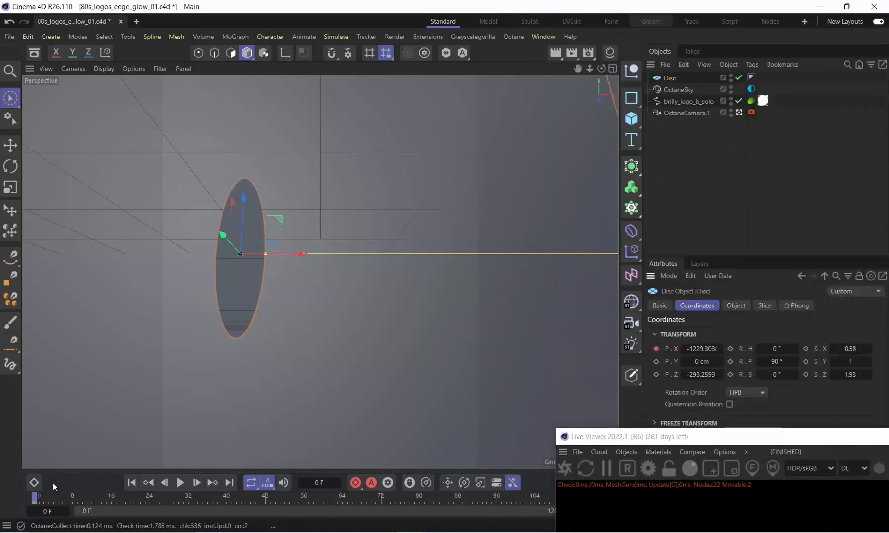
# At frame 72, slide the disc along X to about 1308 cm and keyframe its X position
pyautogui.moveTo(83, 500); pyautogui.dragTo(385, 502)
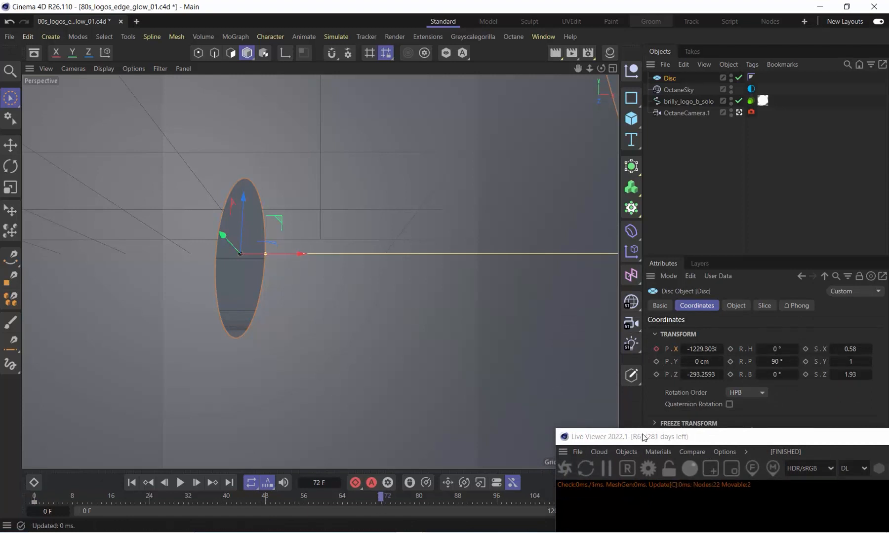
pyautogui.moveTo(644, 438); pyautogui.dragTo(606, 68)
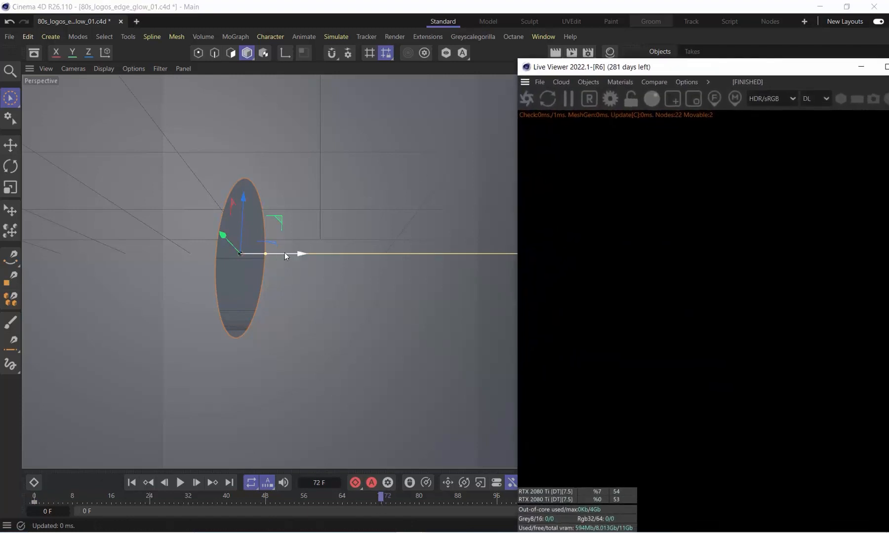
pyautogui.moveTo(285, 254); pyautogui.dragTo(448, 270)
pyautogui.moveTo(583, 69); pyautogui.dragTo(450, 36)
pyautogui.click(657, 349)
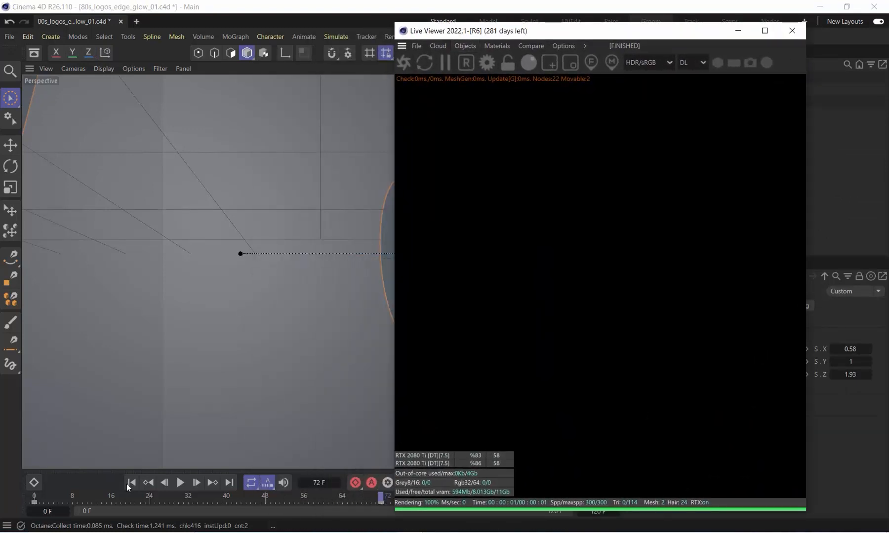
# Play the disc animation from the start to check its sweep across the logo, and stop playback
pyautogui.click(130, 485)
pyautogui.click(180, 482)
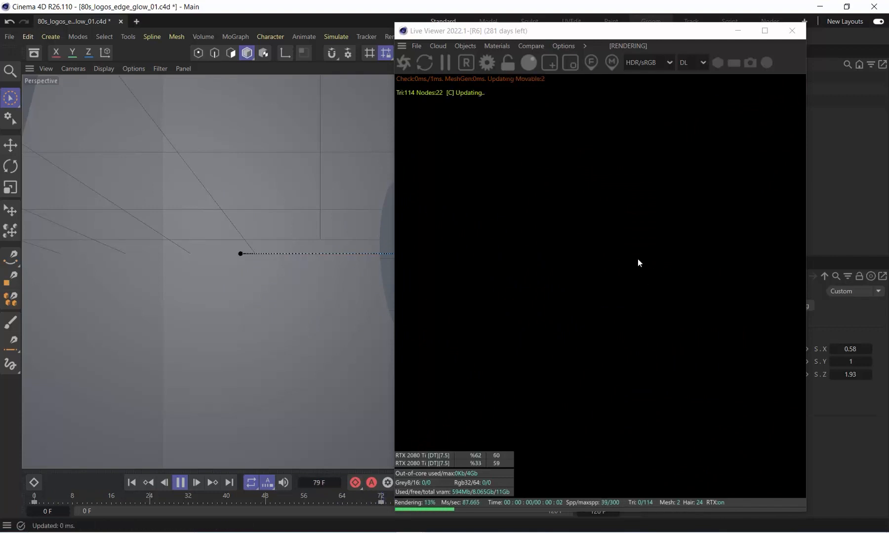
pyautogui.moveTo(538, 34); pyautogui.dragTo(312, 27)
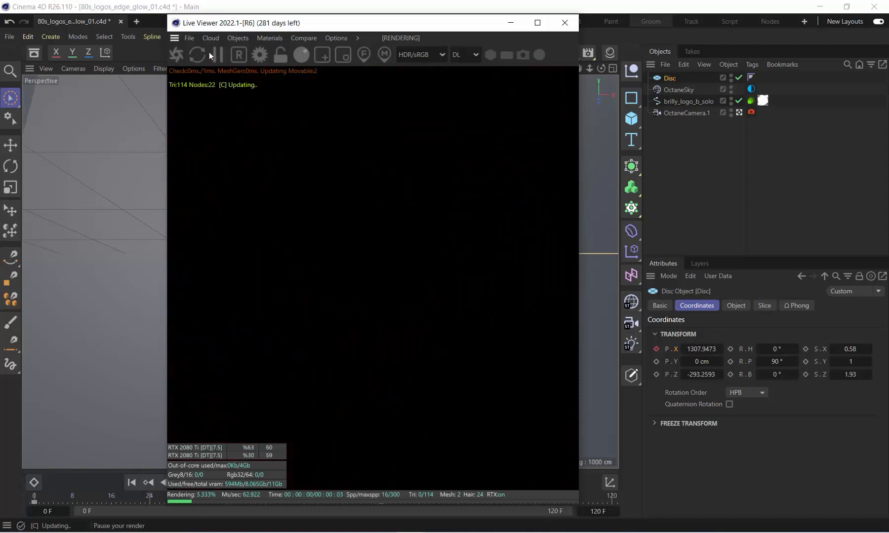
pyautogui.click(211, 54)
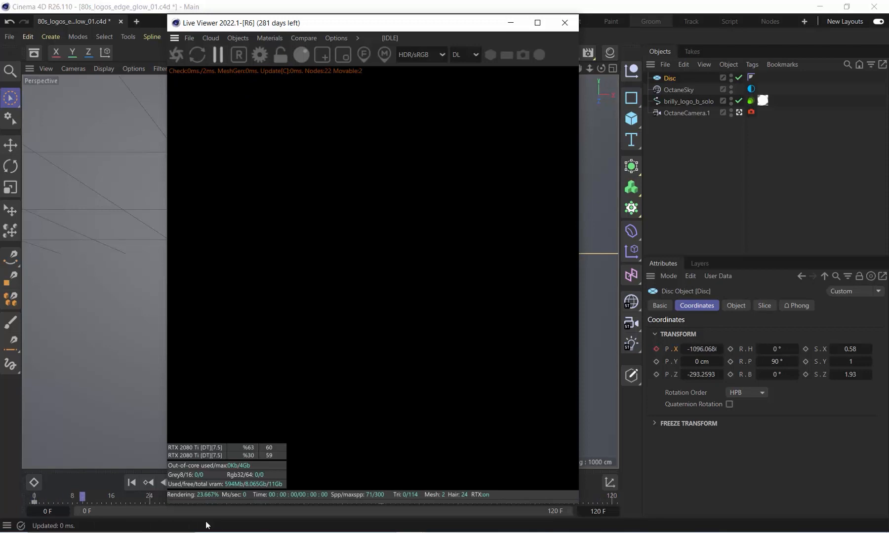
pyautogui.moveTo(215, 20); pyautogui.dragTo(717, 179)
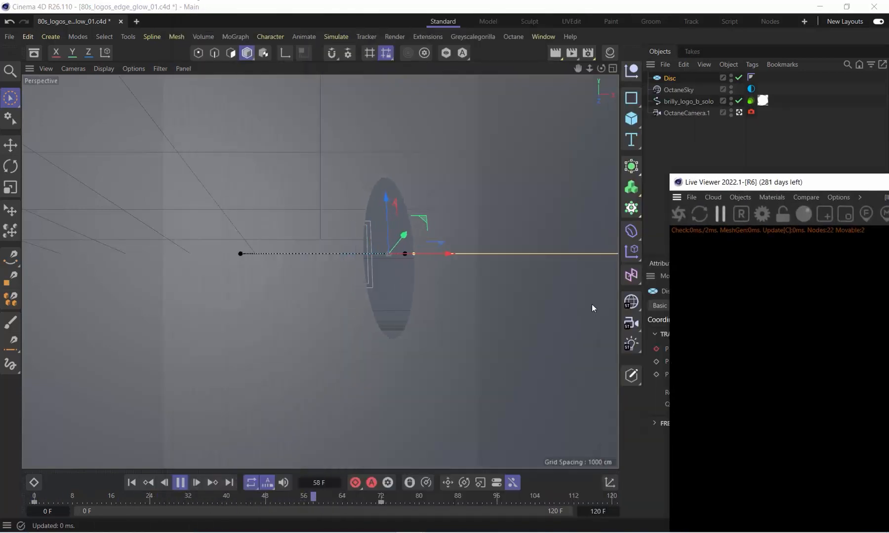
pyautogui.click(178, 483)
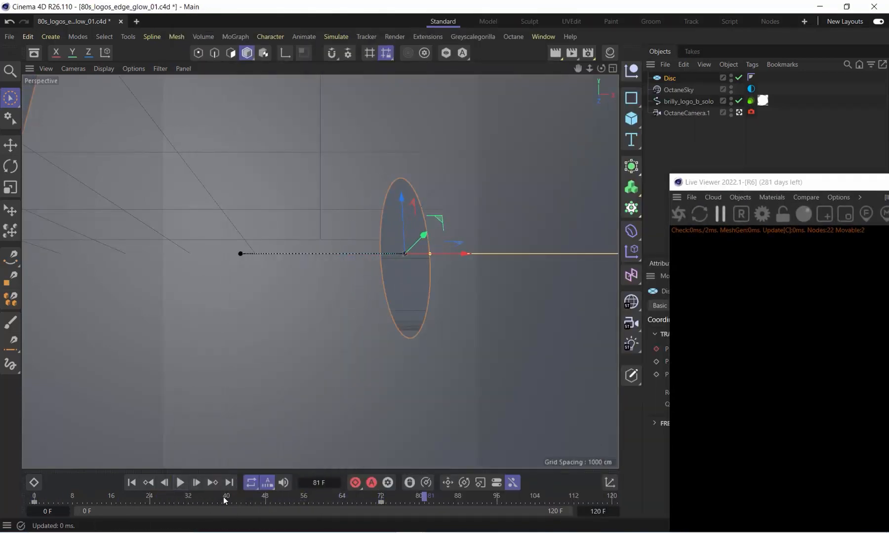
pyautogui.click(168, 496)
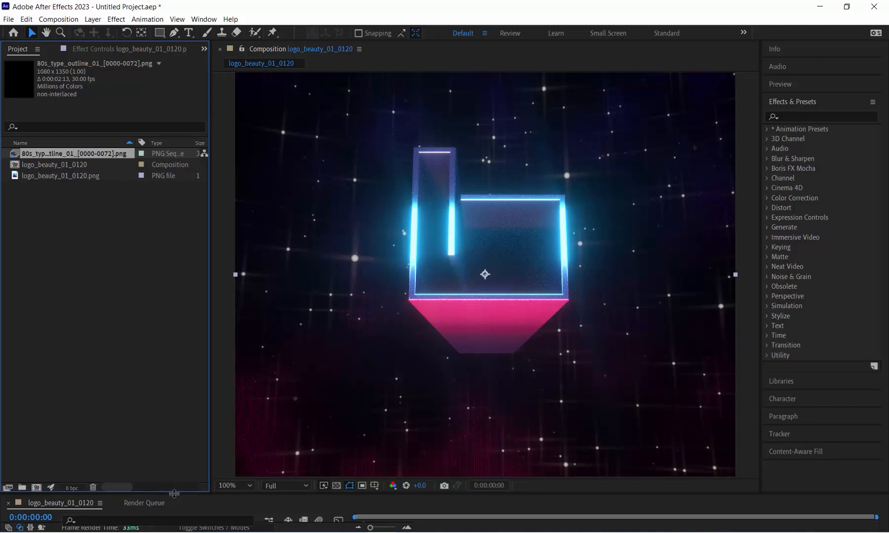
# Switch to After Effects and add the 80s_type_outline_01_[0000-0072].png sequence above the logo layer in the logo_beauty_01_0120 composition
pyautogui.moveTo(174, 493); pyautogui.dragTo(185, 397)
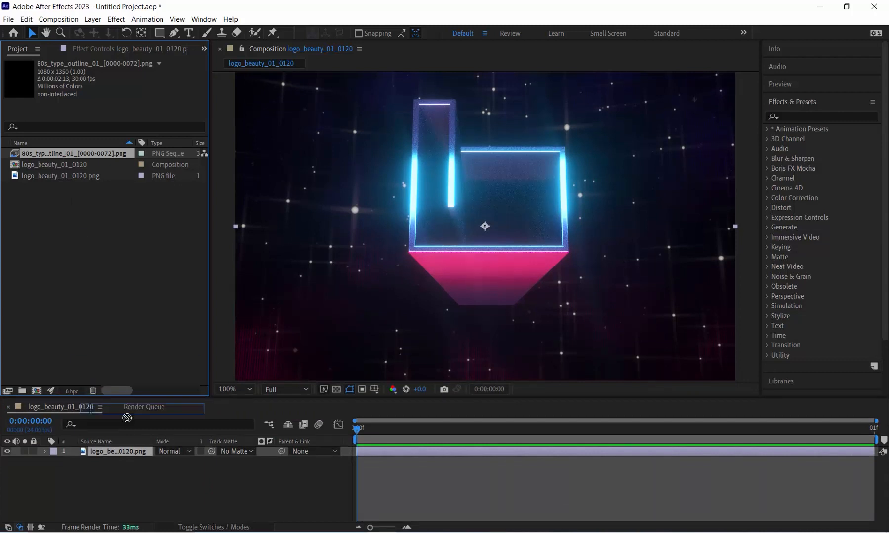
pyautogui.moveTo(118, 445); pyautogui.dragTo(120, 455)
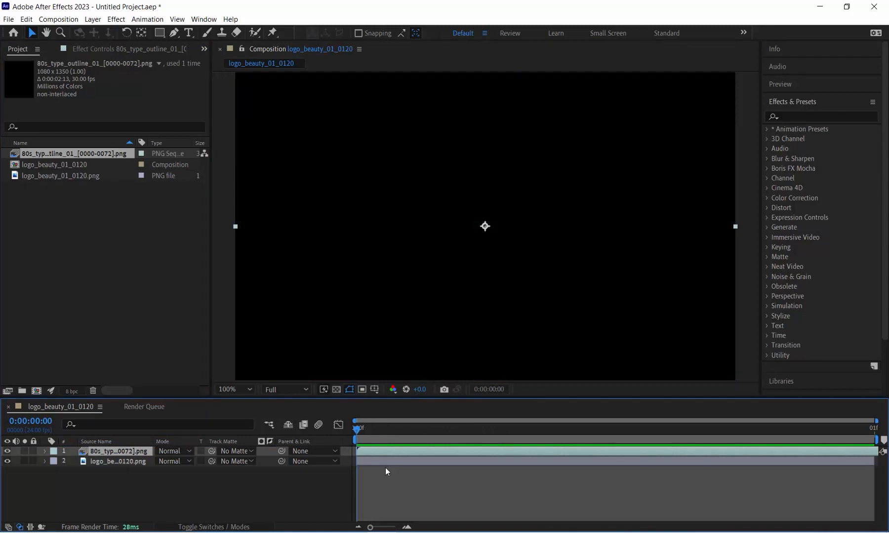
# Set the composition's duration to 0:00:05:01
pyautogui.hotkey('ctrl', 'k')
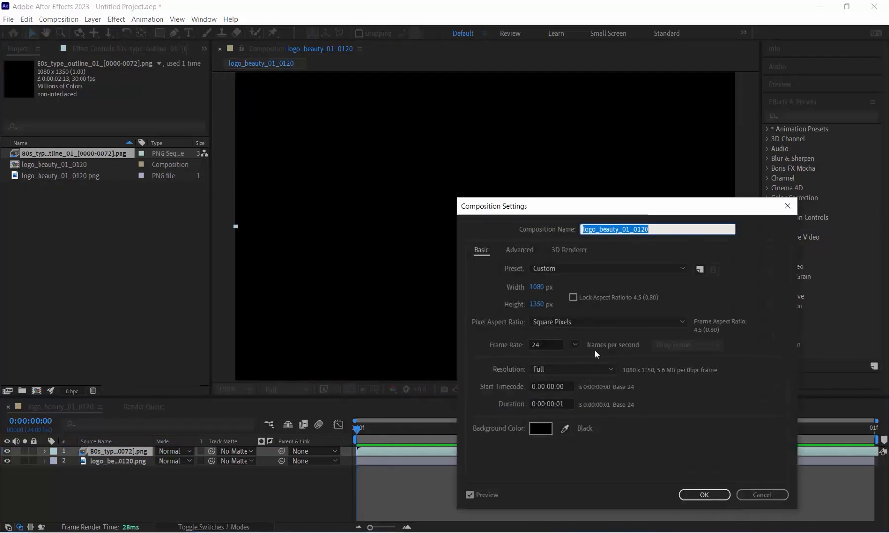
pyautogui.click(553, 403)
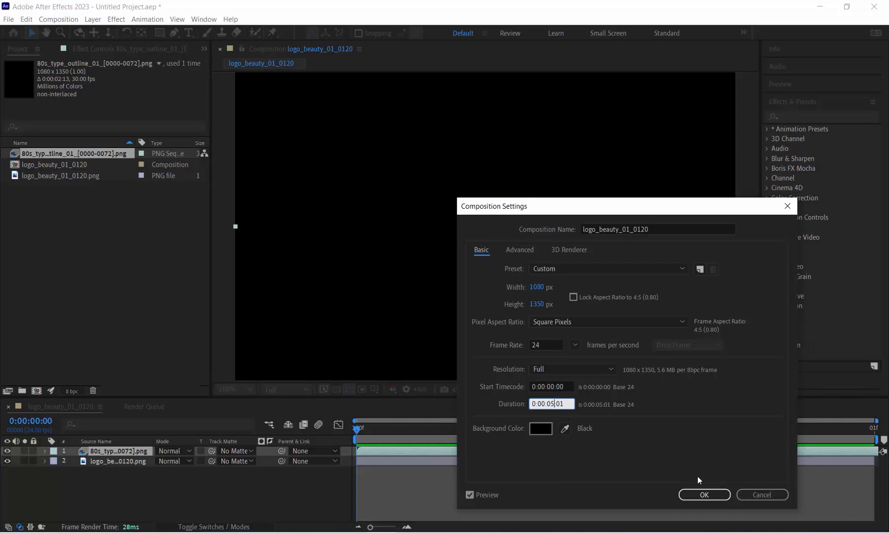
pyautogui.click(704, 495)
# End the work area at the end of the outline sequence and extend the logo_beauty_01_0120.png layer to match
pyautogui.moveTo(393, 529); pyautogui.dragTo(380, 529)
pyautogui.moveTo(876, 440); pyautogui.dragTo(607, 440)
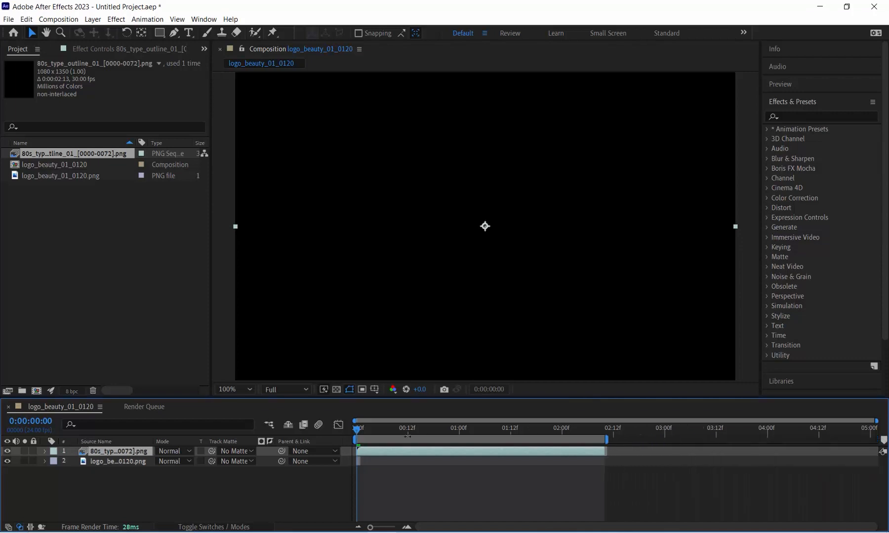
pyautogui.moveTo(381, 464); pyautogui.dragTo(599, 469)
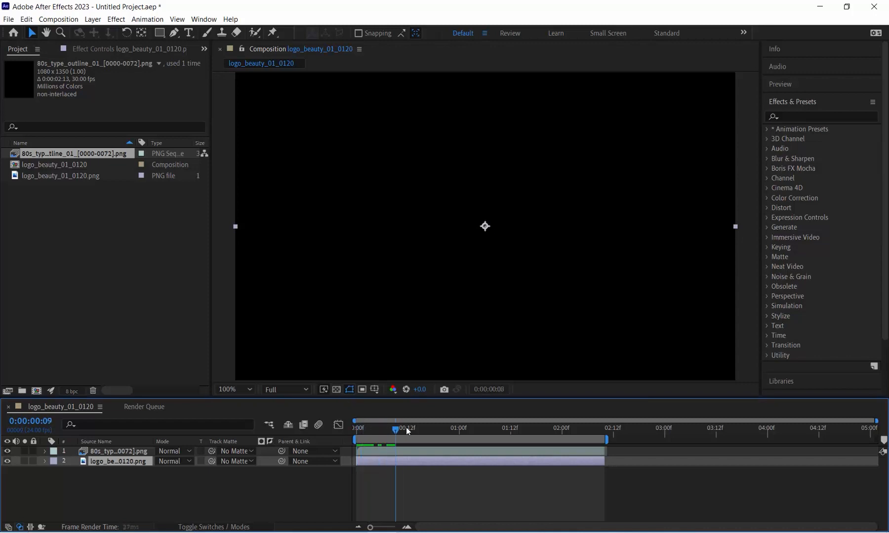
# At 0:00:01:10, toggle the outline sequence layer's visibility to compare it with the logo beneath
pyautogui.moveTo(407, 427); pyautogui.dragTo(501, 434)
pyautogui.click(8, 451)
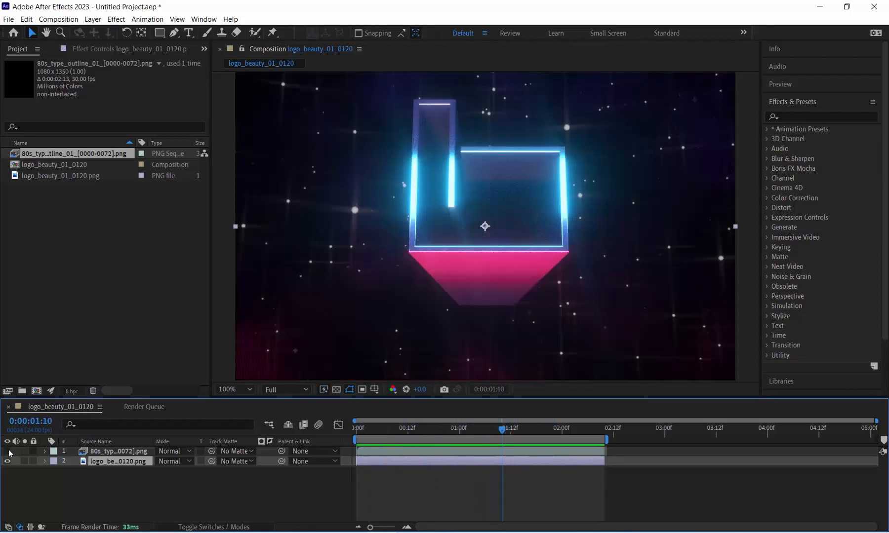
pyautogui.click(8, 451)
pyautogui.click(8, 451)
pyautogui.click(8, 451)
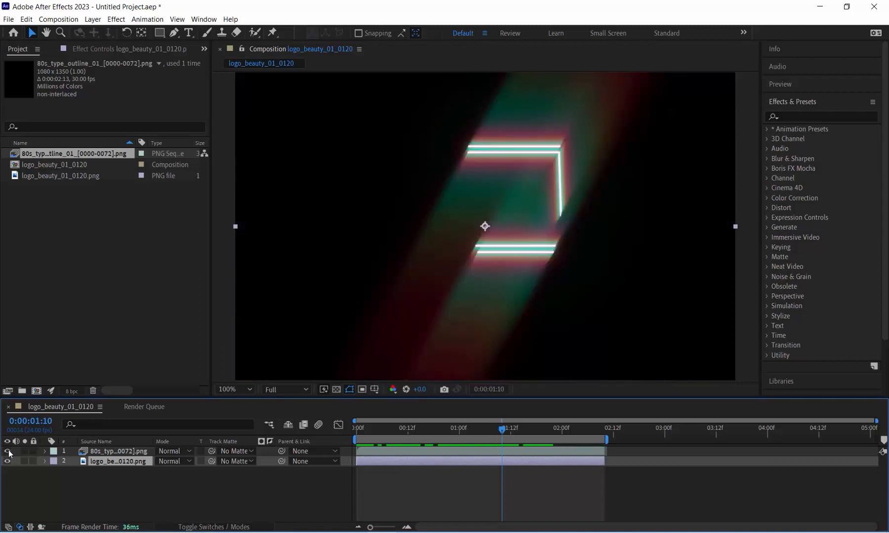
# Set the outline sequence layer's blending mode to Screen and play back the composite
pyautogui.click(178, 451)
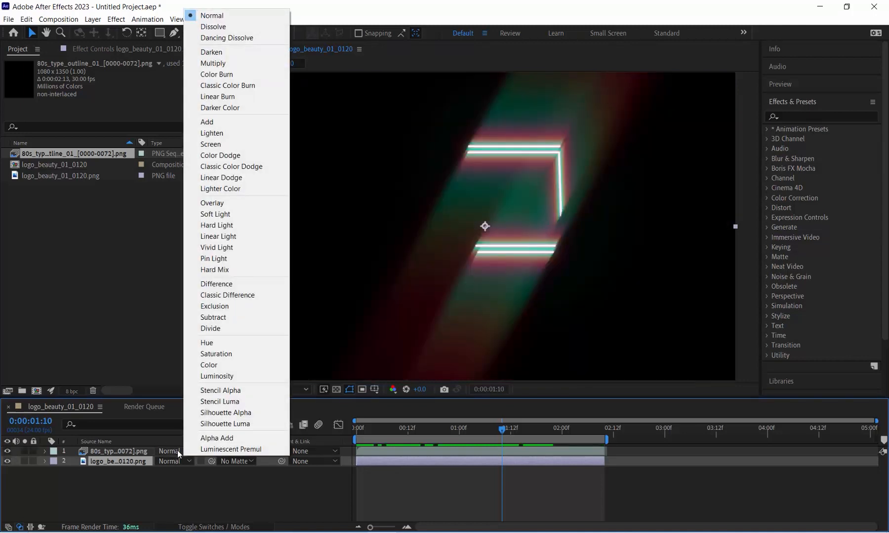
pyautogui.click(226, 144)
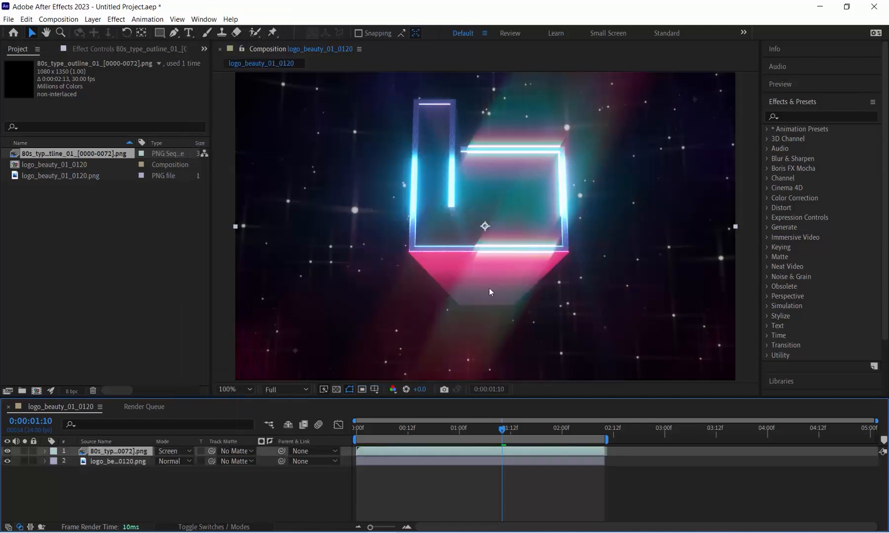
pyautogui.press('space')
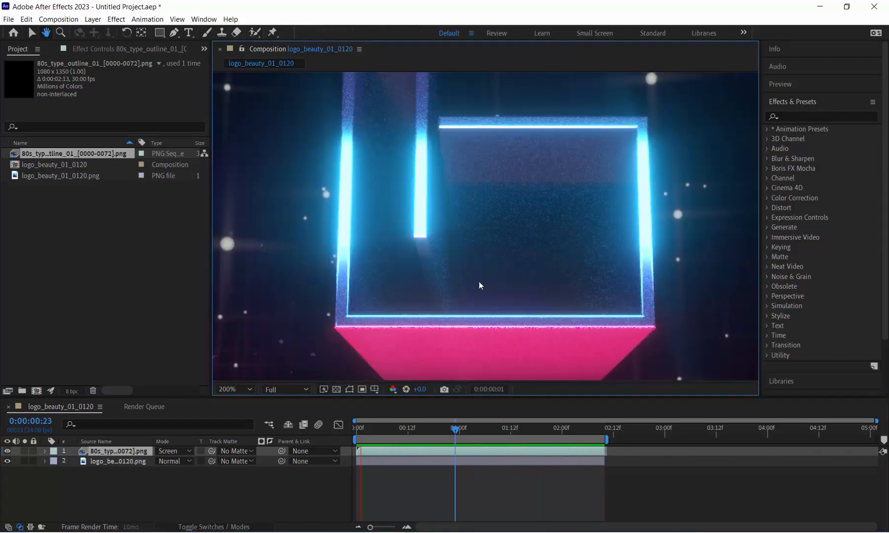
pyautogui.scroll(-2, 478, 282)
pyautogui.scroll(2, 479, 279)
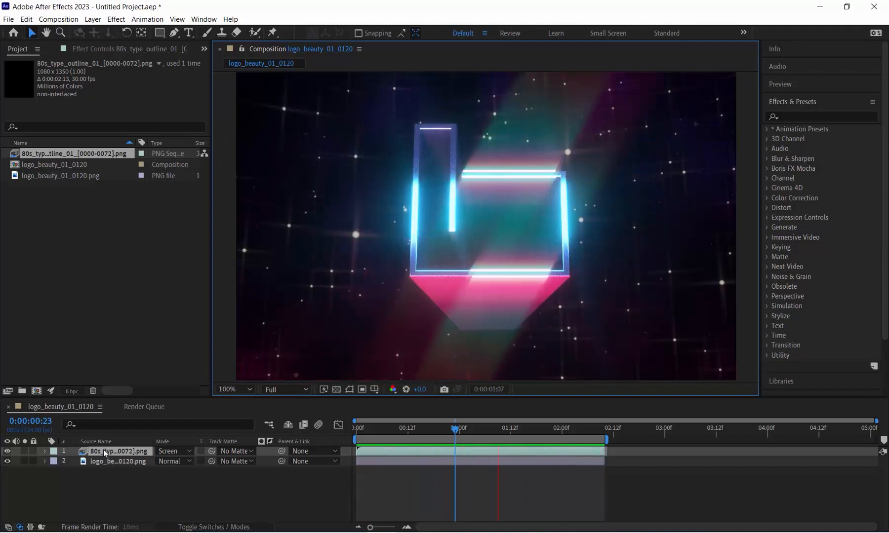
# Stop the preview and enable time remapping on the outline sequence layer
pyautogui.rightClick(110, 452)
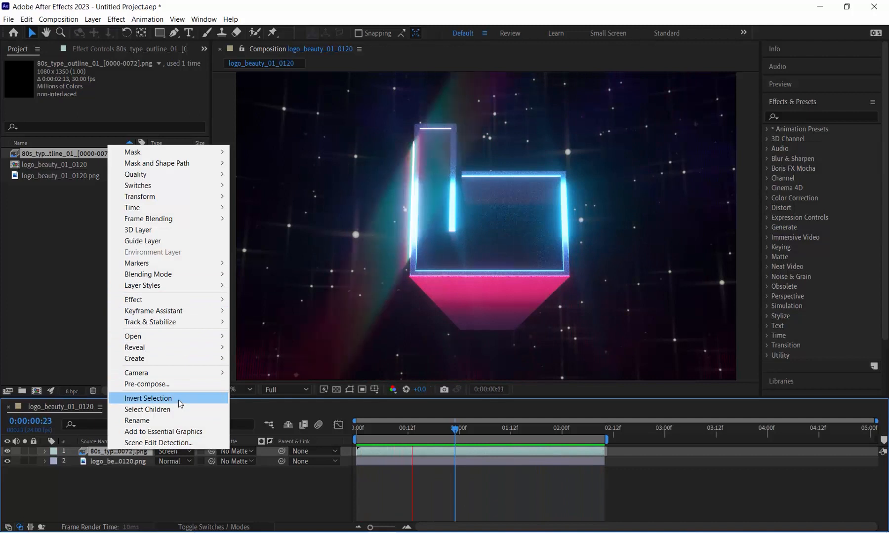
pyautogui.click(154, 501)
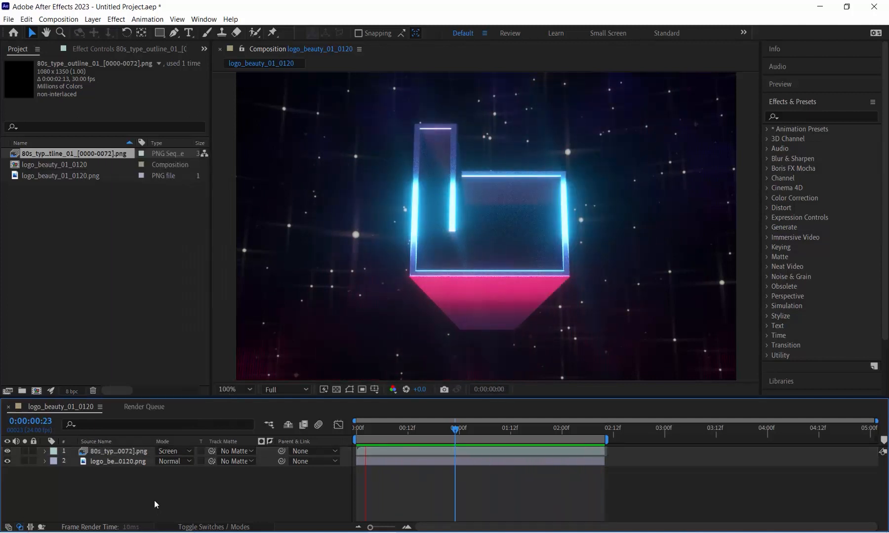
pyautogui.press('space')
pyautogui.rightClick(137, 452)
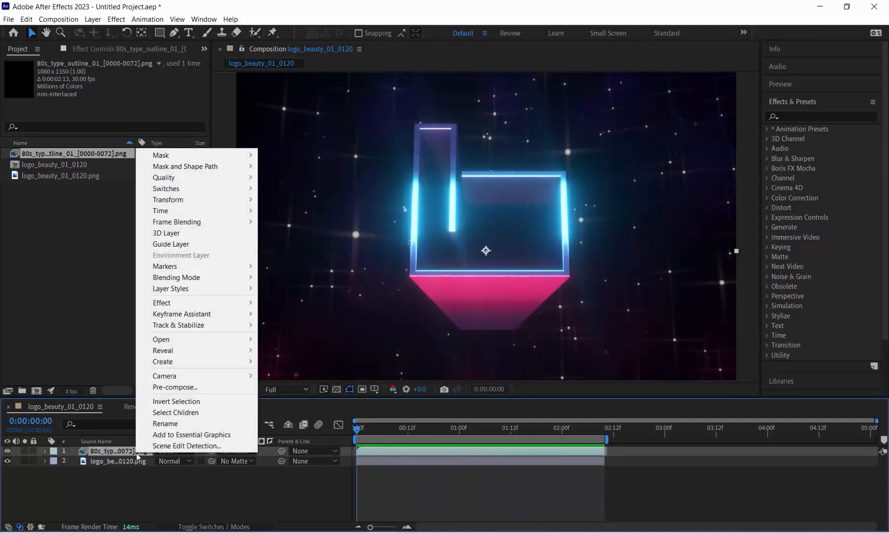
pyautogui.moveTo(184, 211)
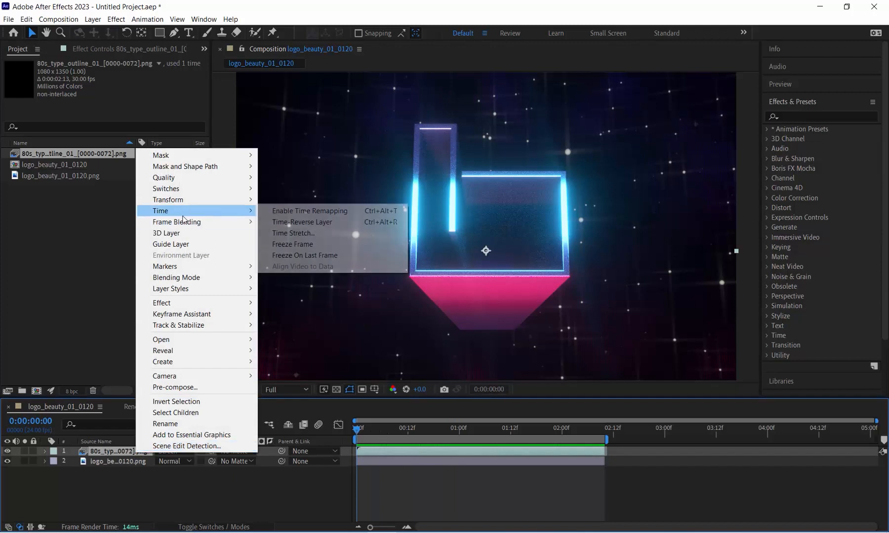
pyautogui.click(296, 211)
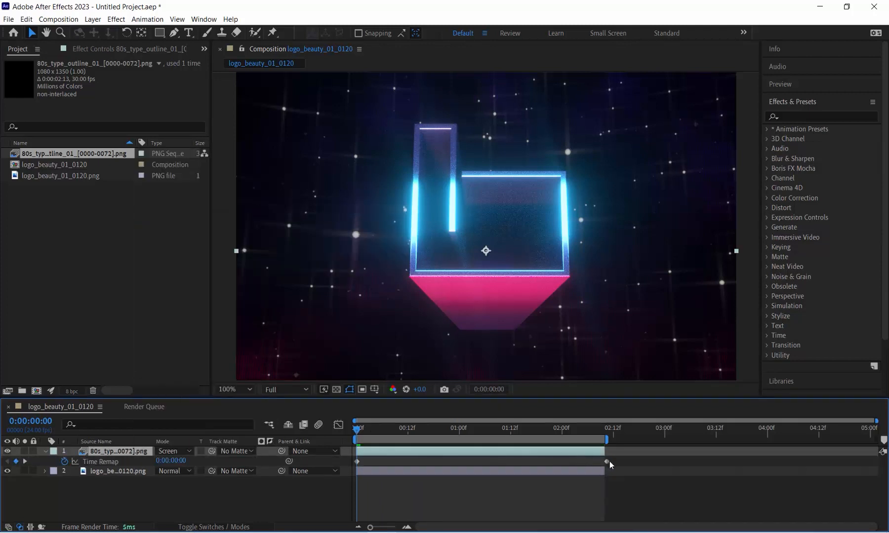
# Move the last Time Remap keyframe to about 0:00:01:12, end the work area there, and preview the faster sweep
pyautogui.moveTo(607, 462); pyautogui.dragTo(504, 464)
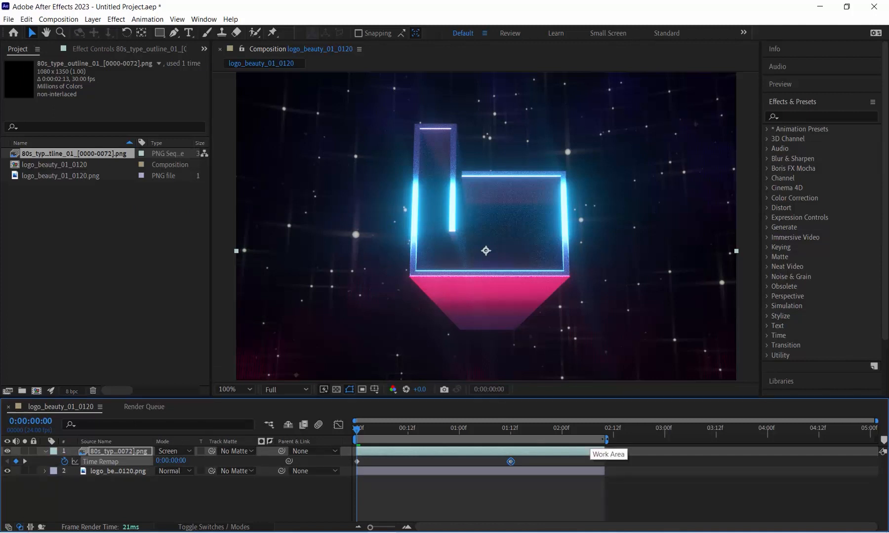
pyautogui.moveTo(607, 439); pyautogui.dragTo(518, 439)
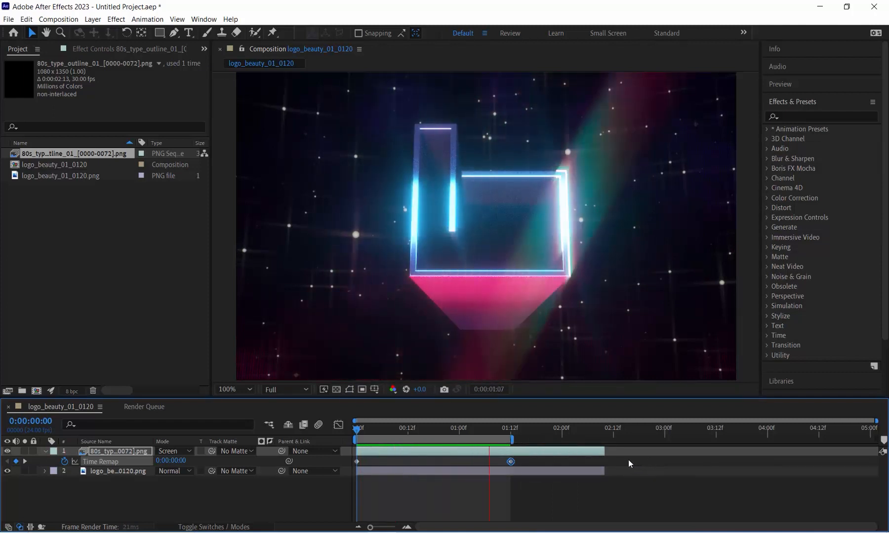
pyautogui.scroll(-2, 495, 240)
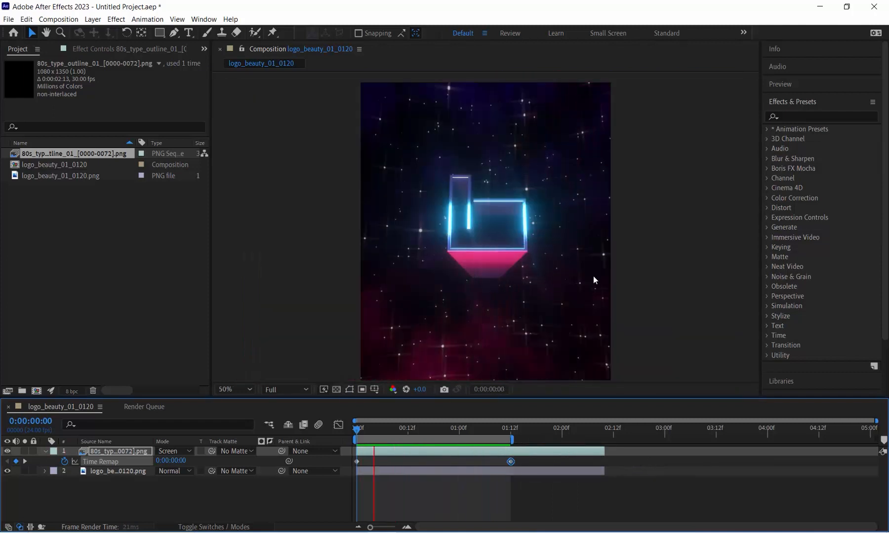